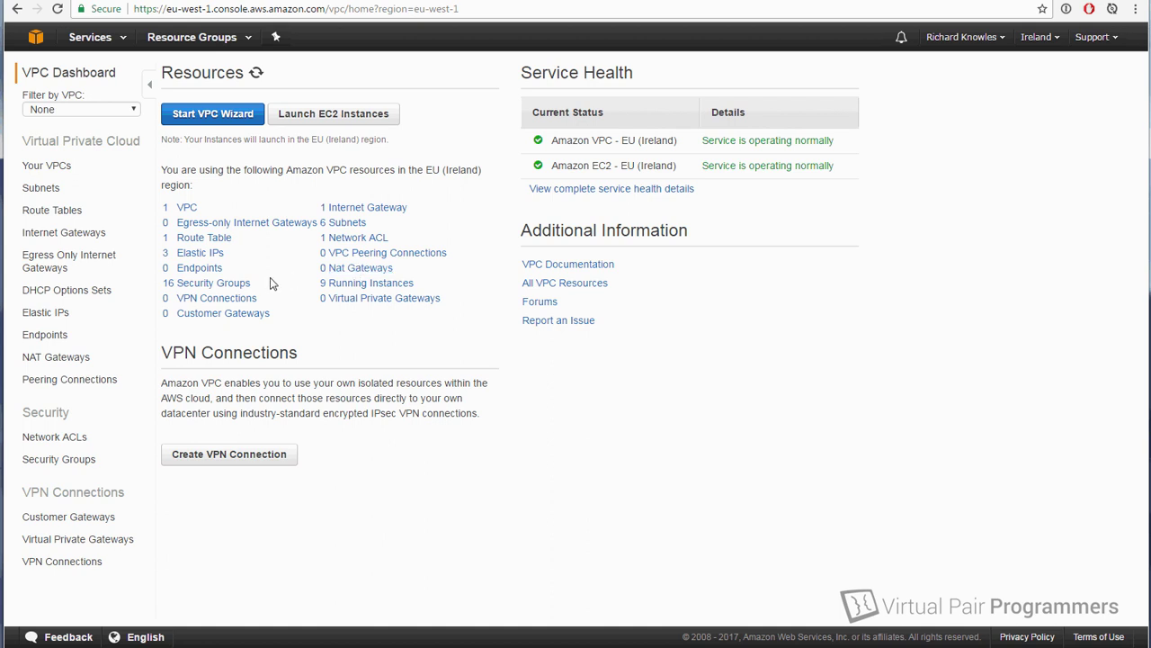
- Create a NAT gateway in the public_c subnet, allocating a new Elastic IP for it
click(73, 366)
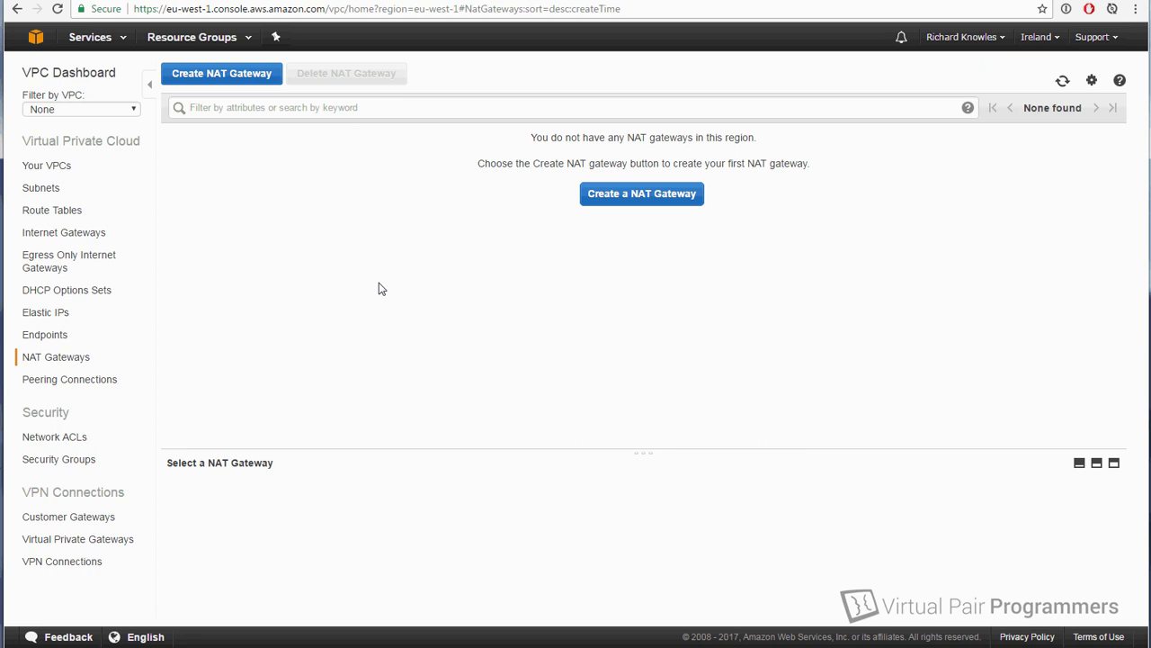
click(678, 204)
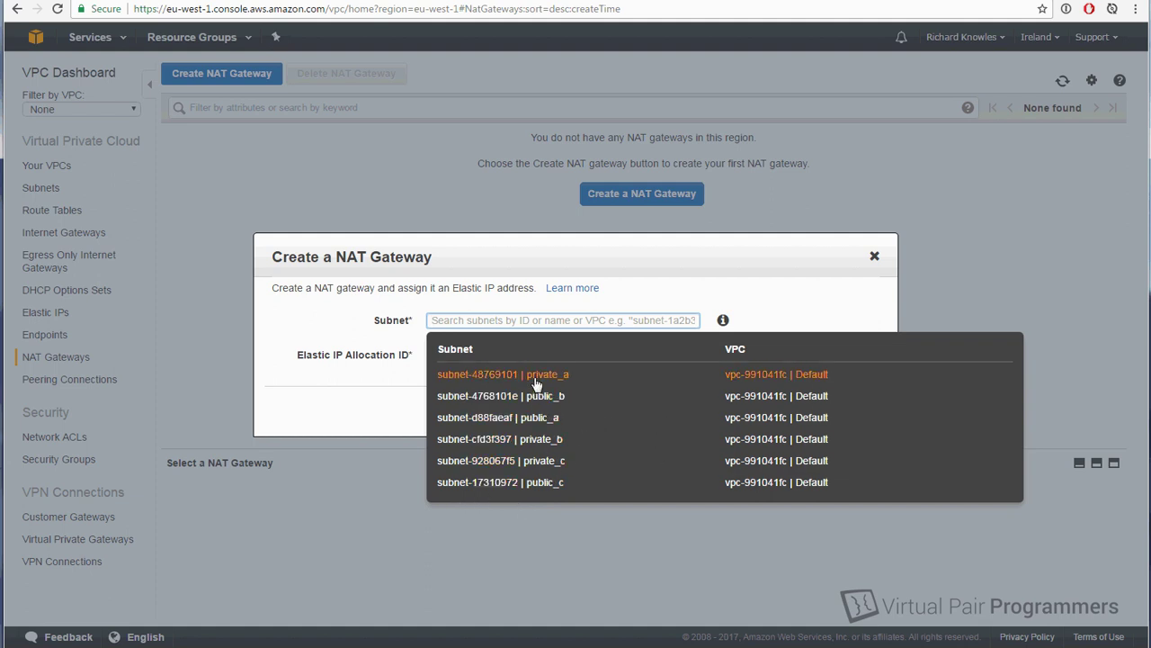
click(530, 484)
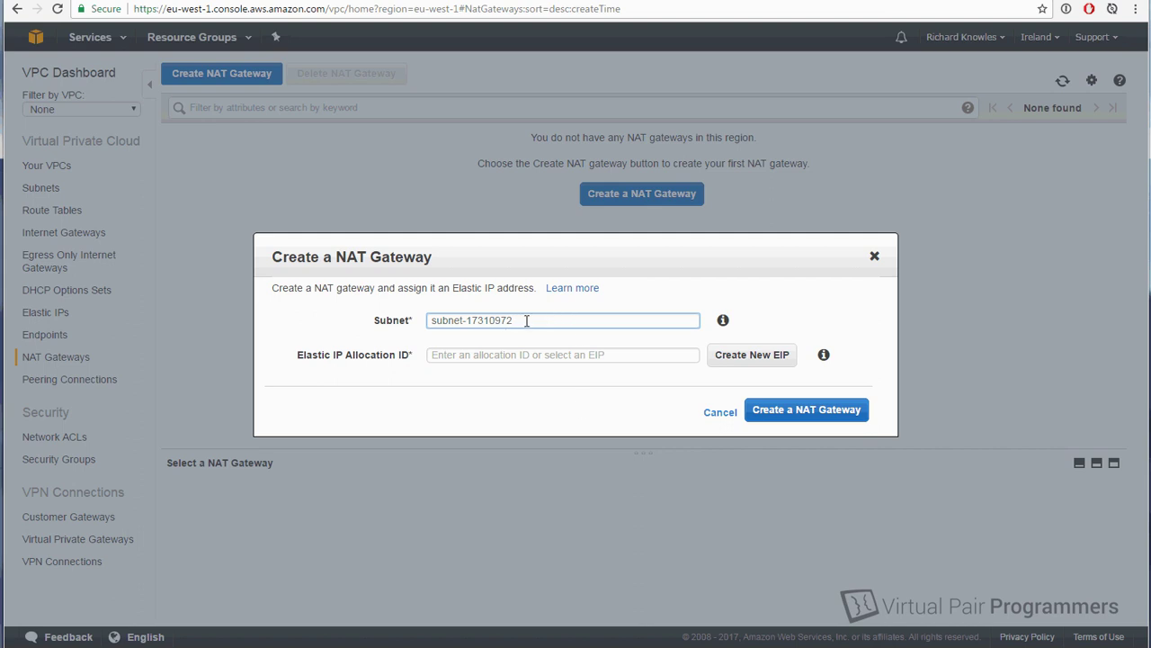
click(531, 355)
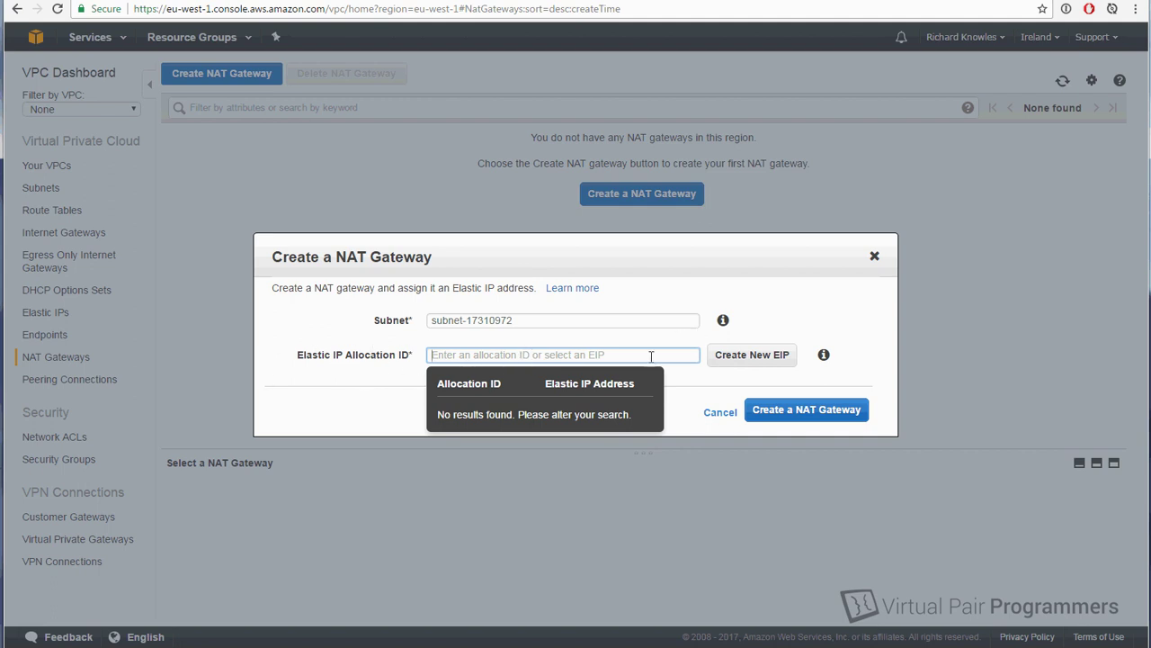
click(756, 356)
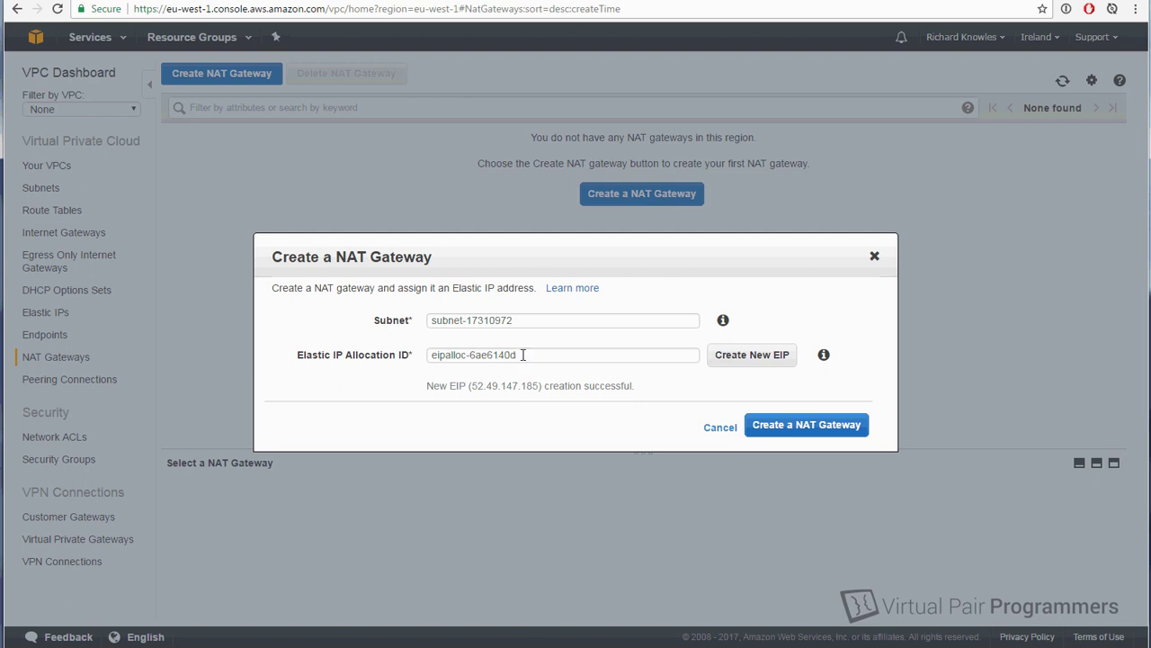
drag(471, 387, 542, 387)
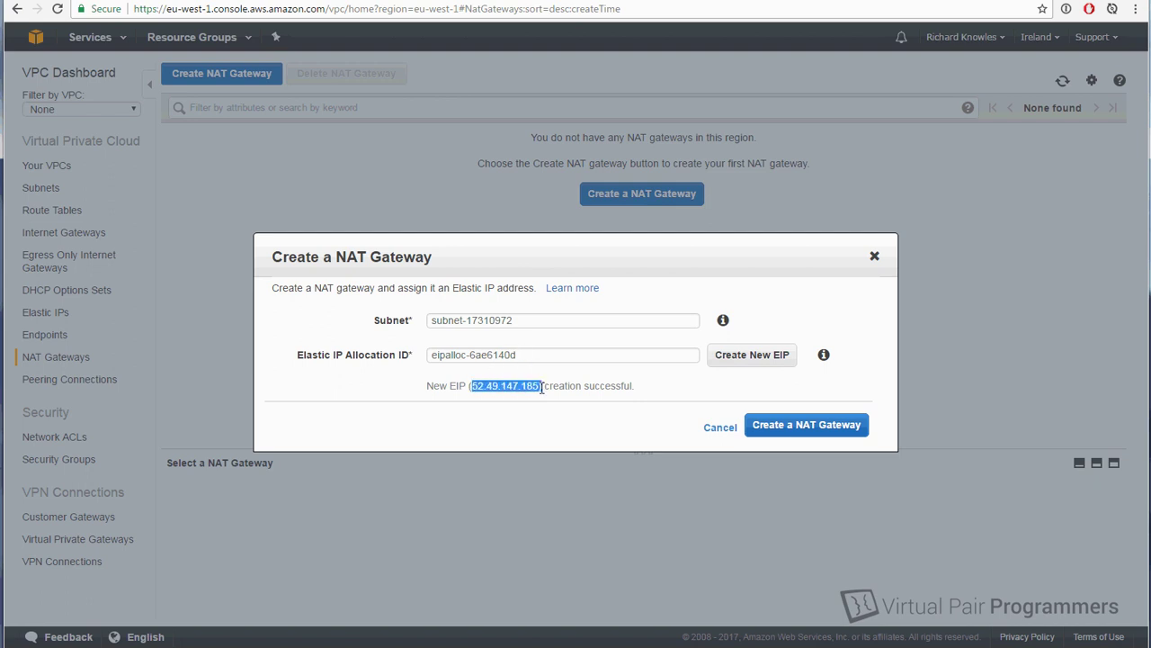
click(496, 390)
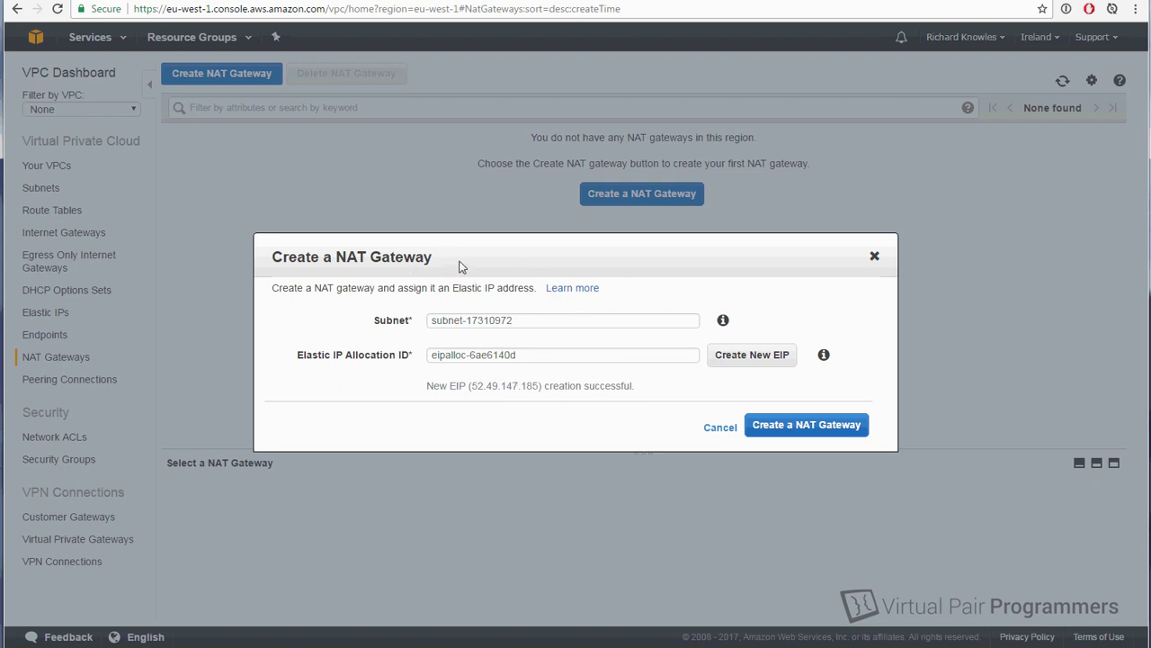
click(821, 431)
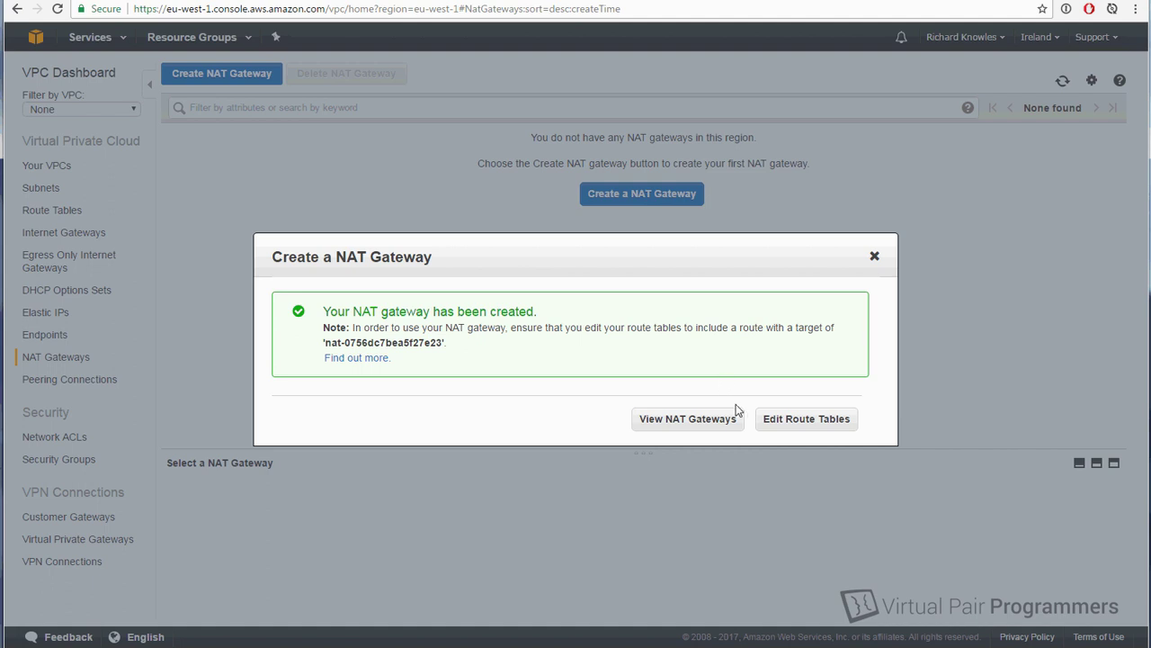
- Examine the summary and the route table of the public_b subnet
click(806, 419)
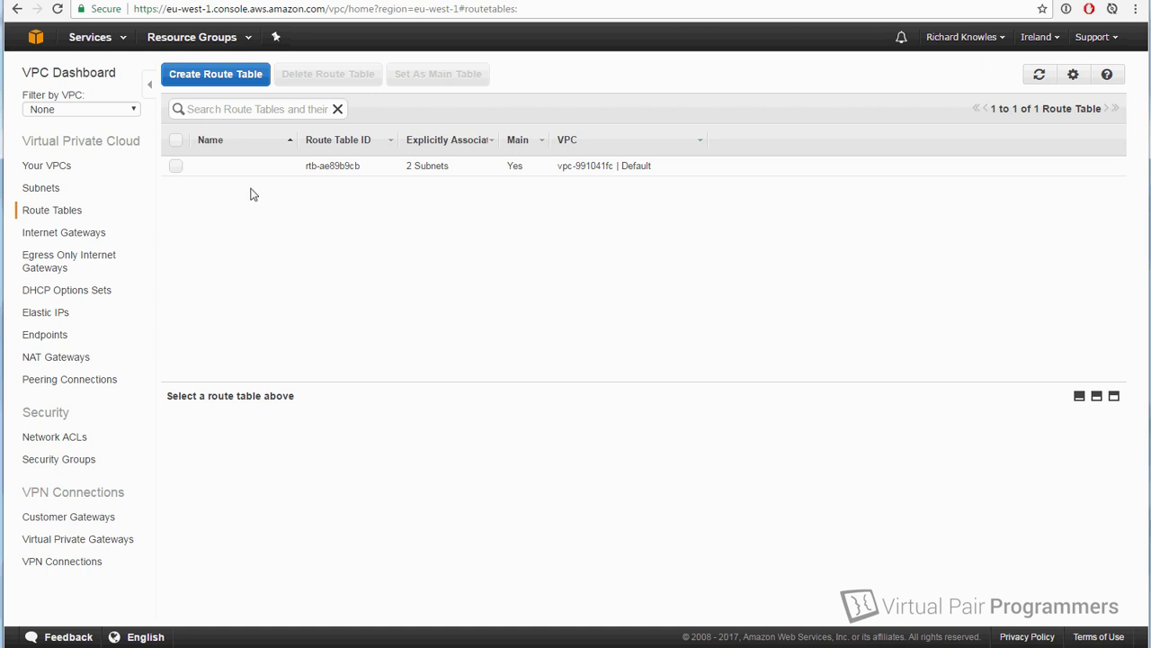
click(43, 193)
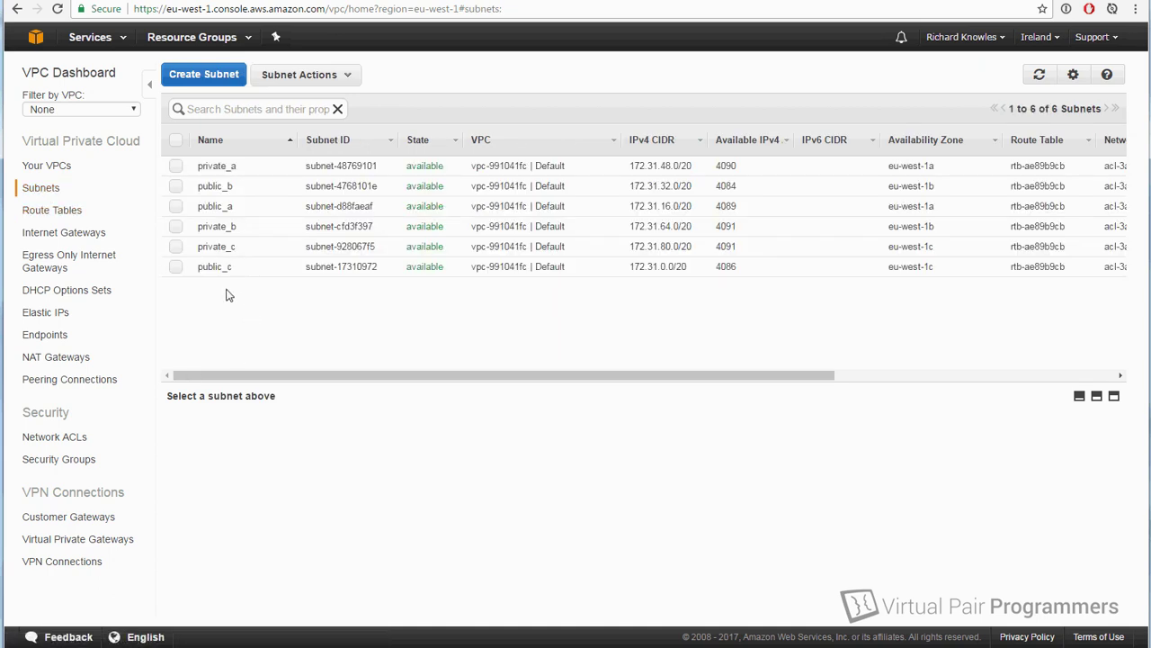
click(177, 186)
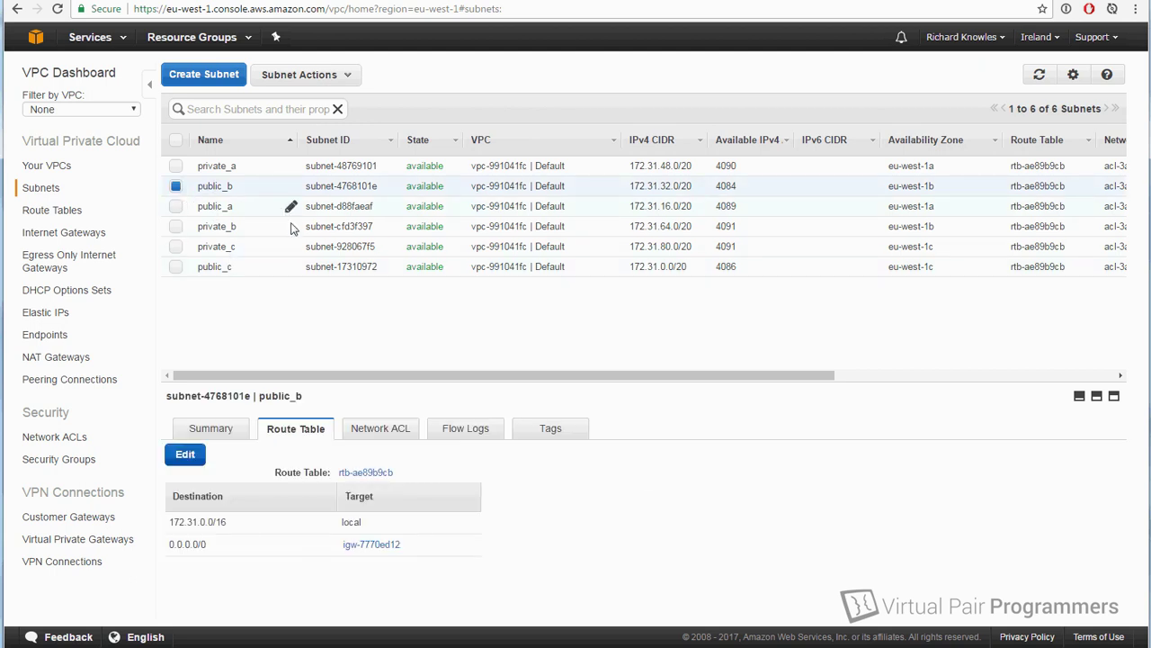
click(223, 435)
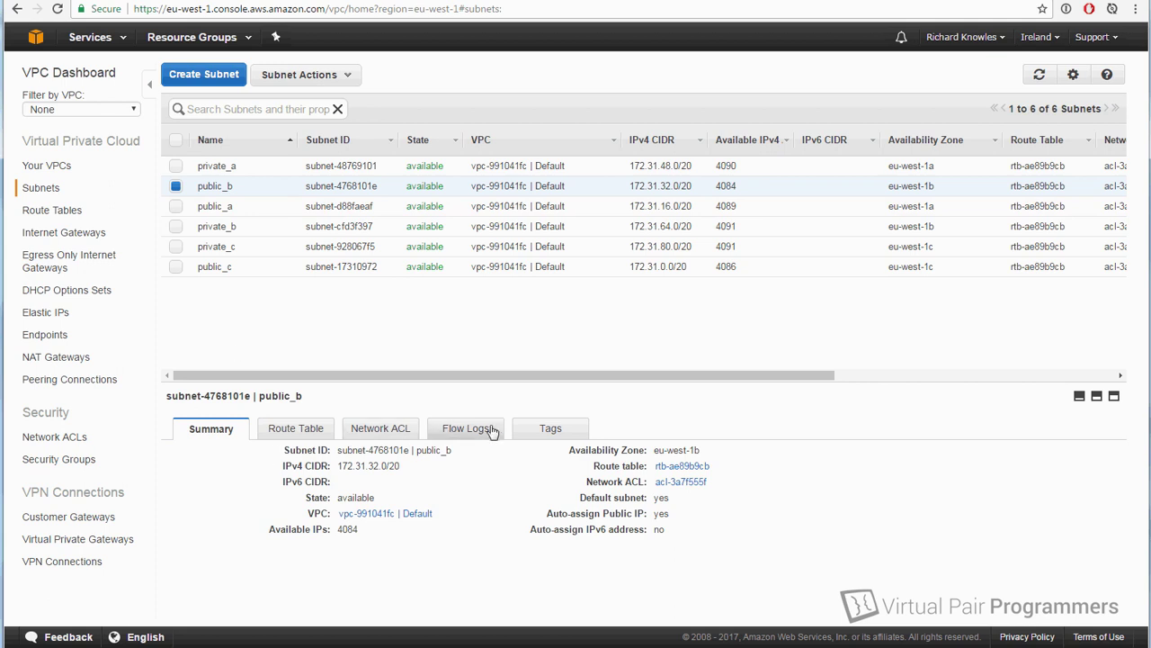
click(305, 436)
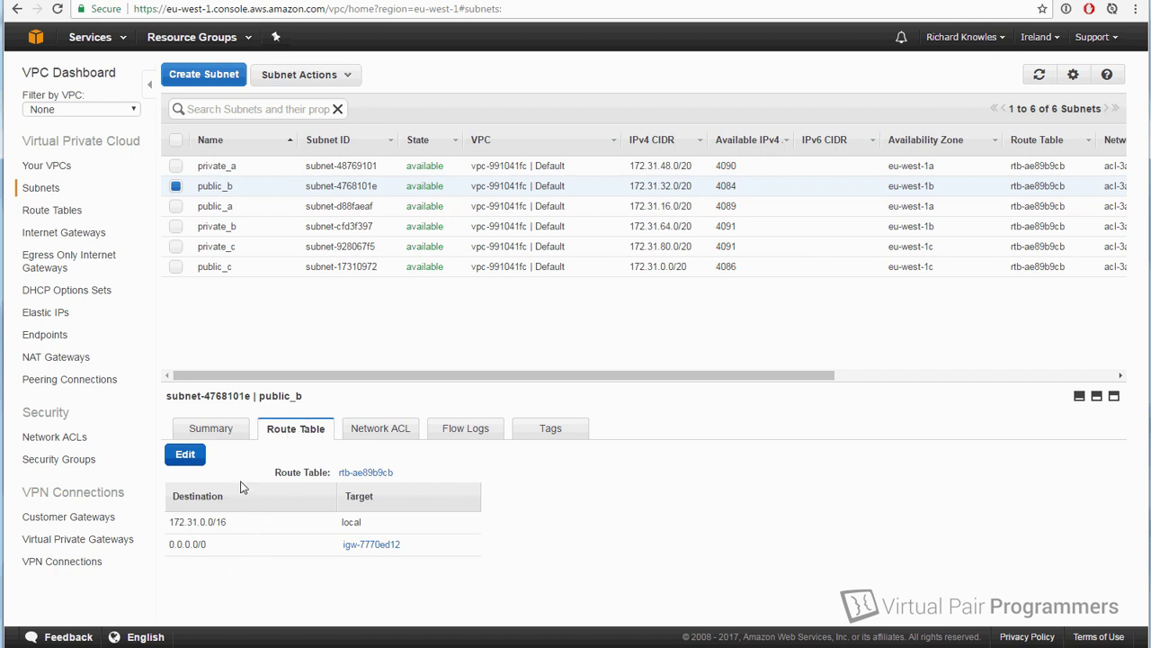
click(176, 186)
double_click(352, 523)
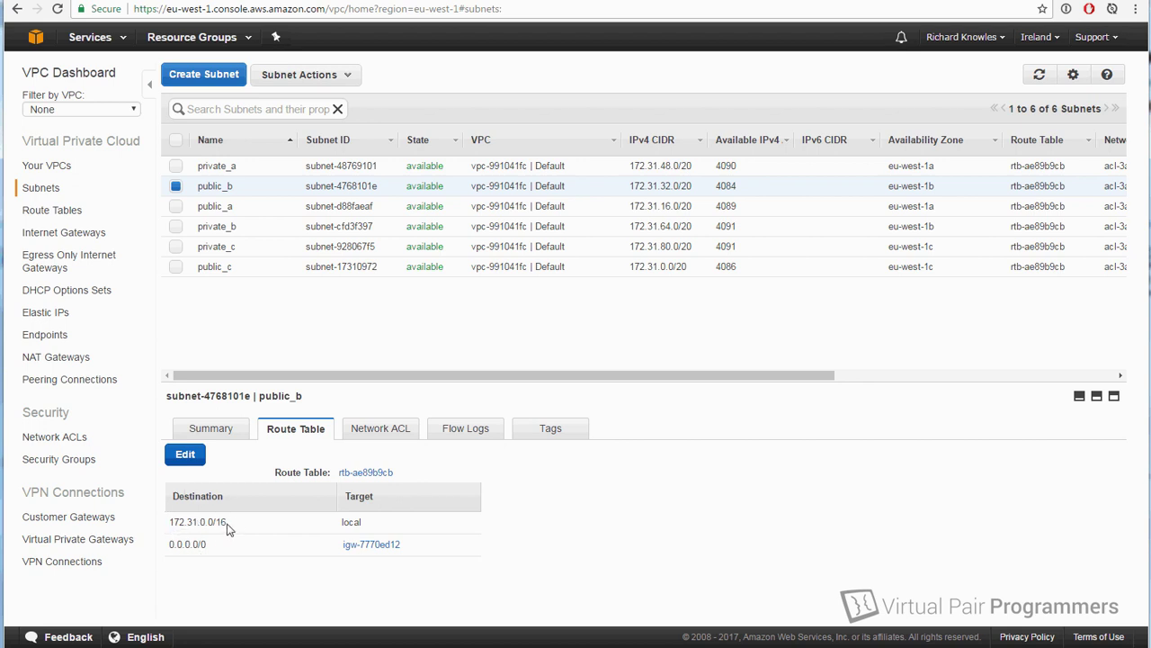
- View the internet gateway that the public_b subnet's 0.0.0.0/0 route targets, and return to the subnet list
click(371, 545)
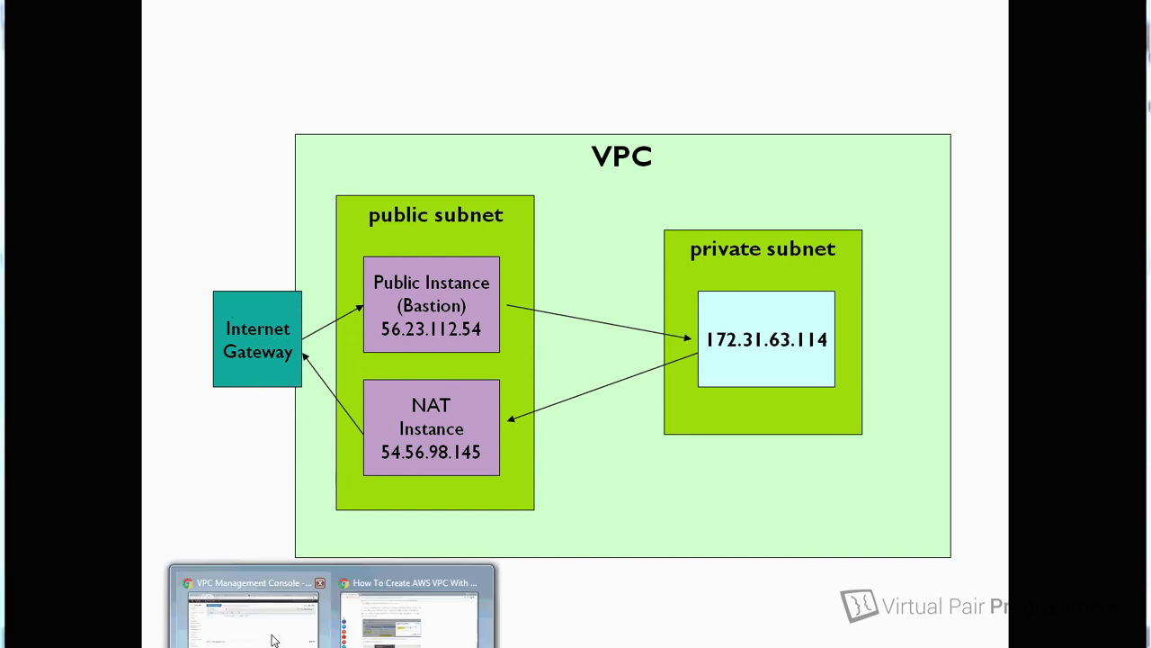
click(250, 612)
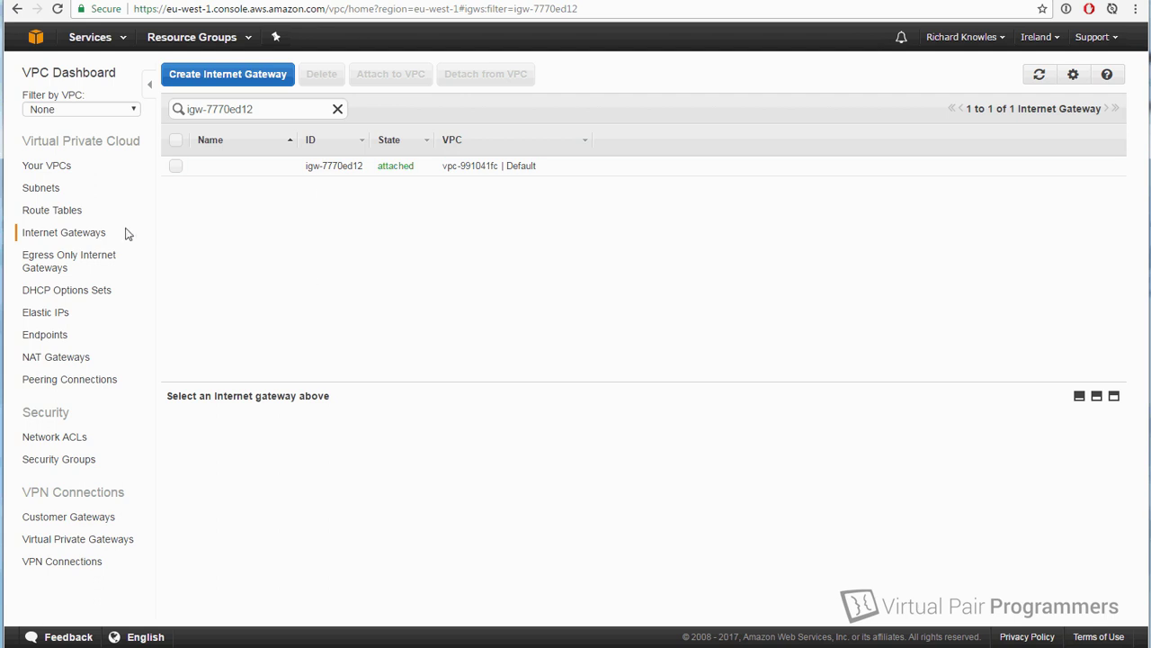
click(77, 214)
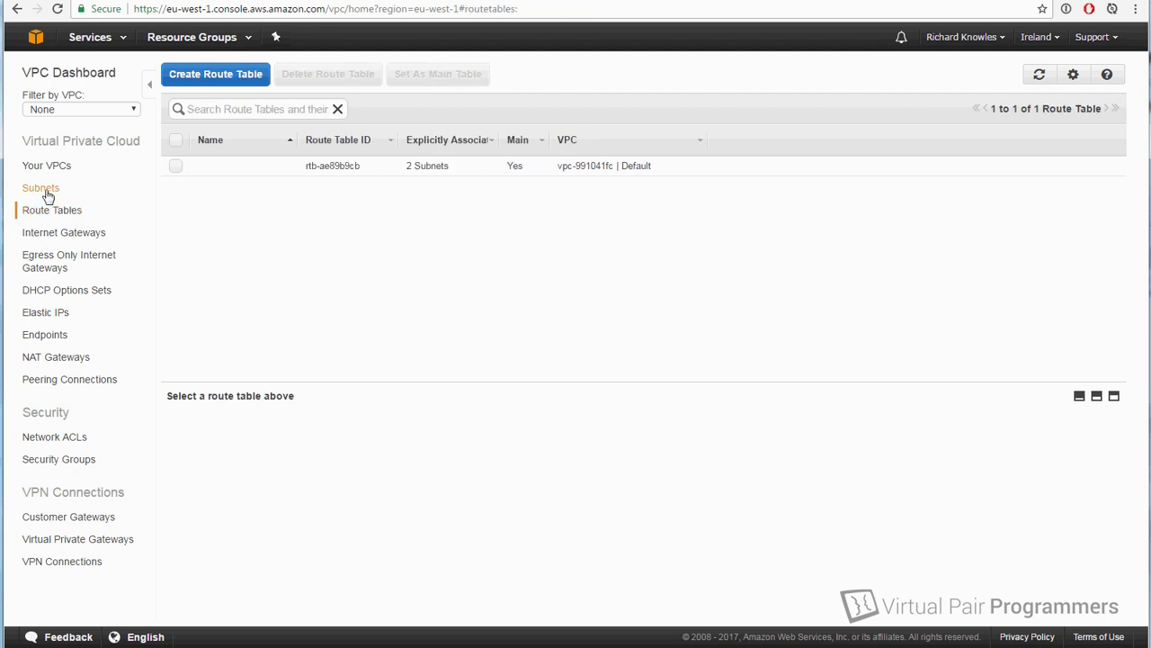
click(46, 191)
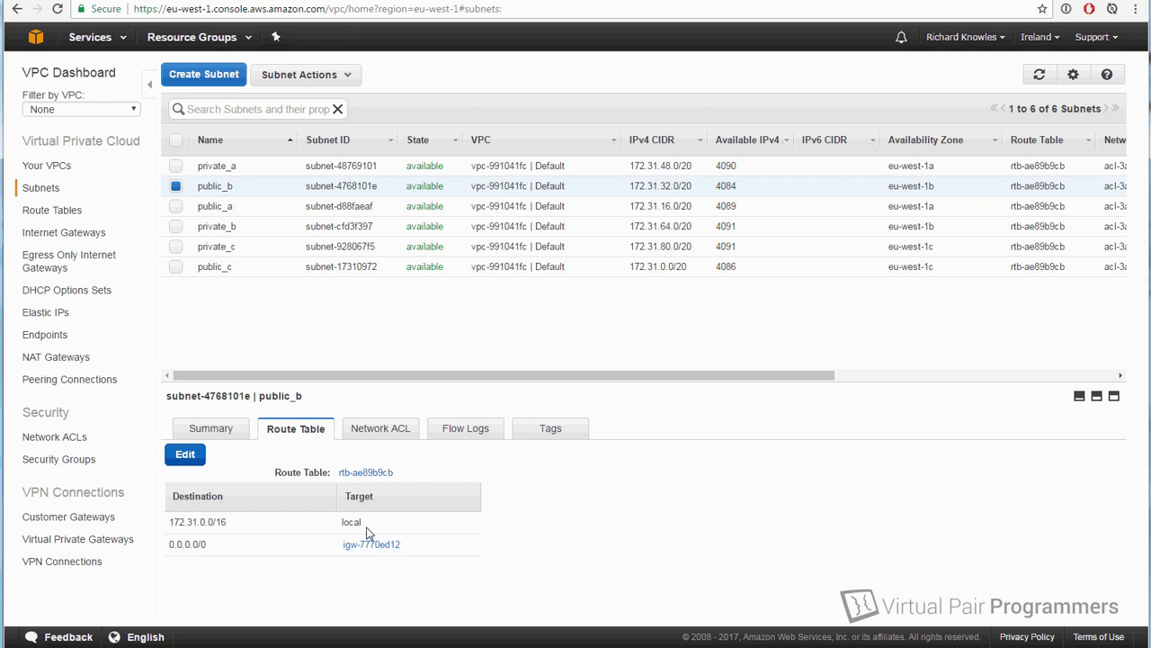
- Inspect the private_a subnet's routes and the route tables it can be changed to, without saving a change
click(176, 187)
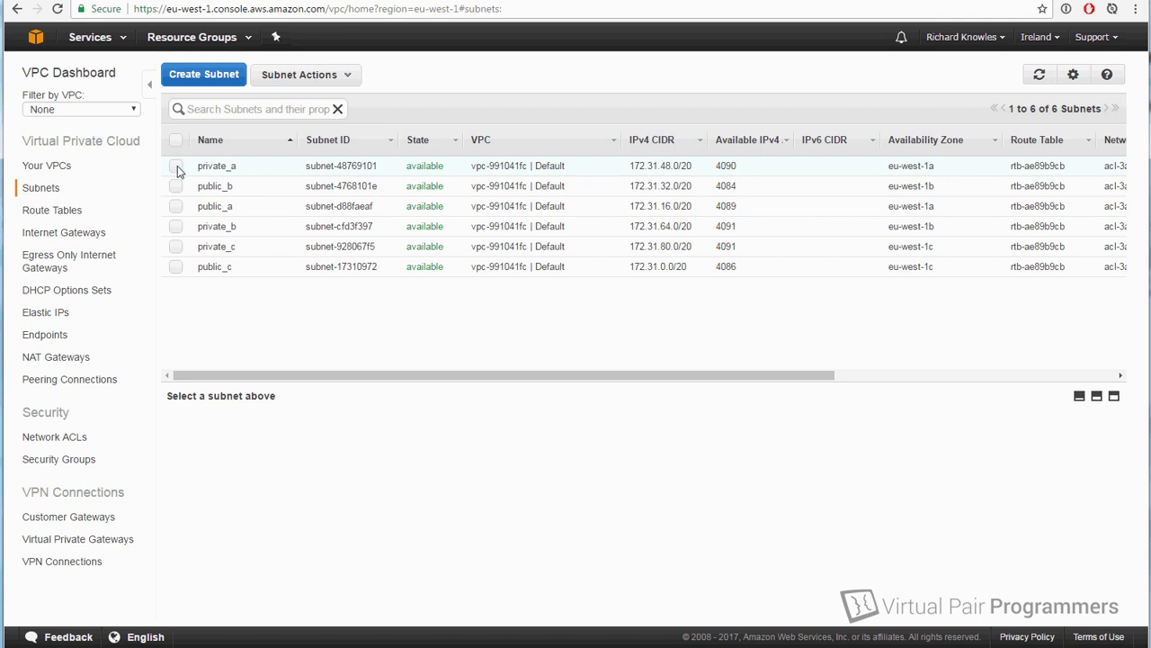
click(177, 167)
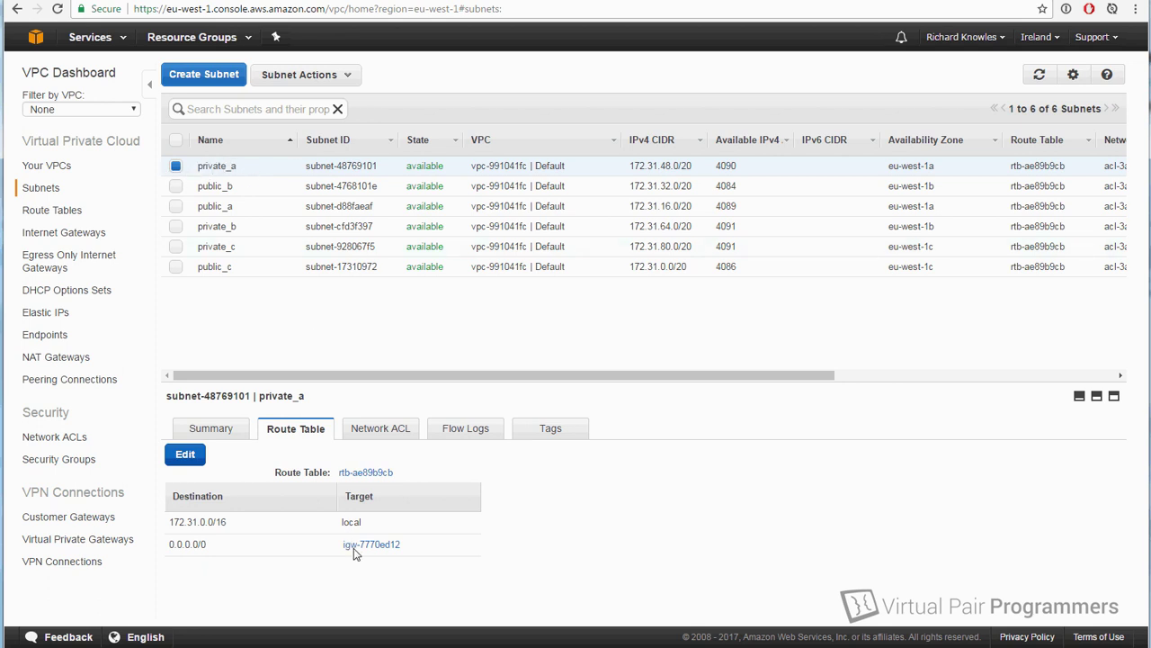
click(185, 457)
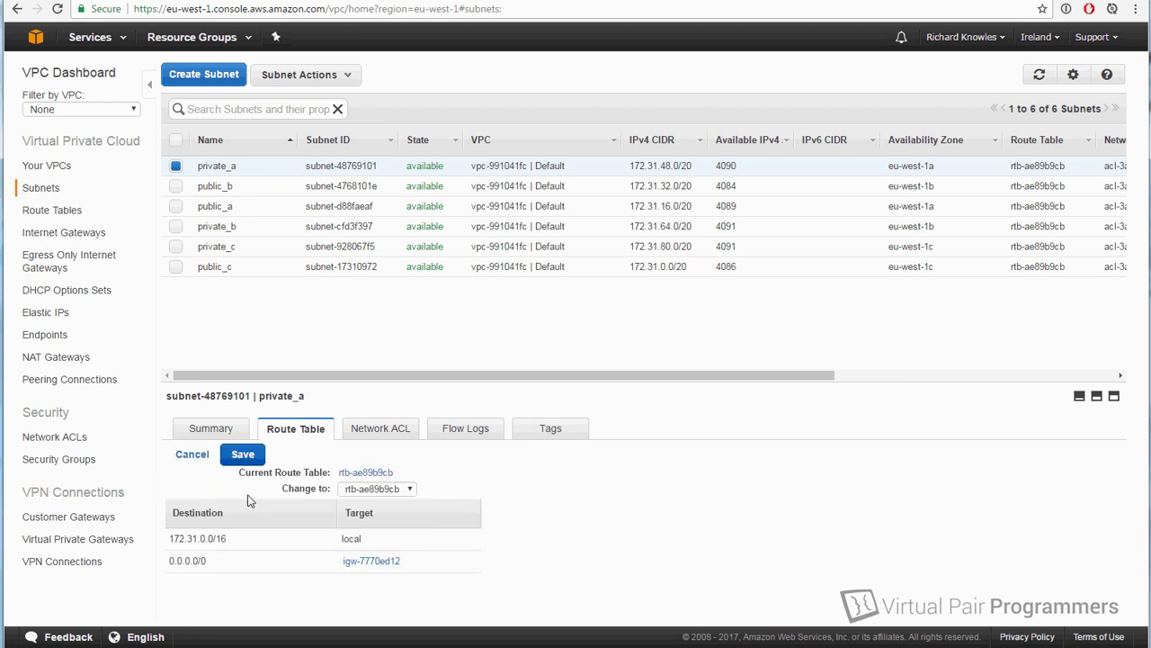
click(370, 490)
click(374, 493)
click(373, 493)
click(385, 502)
click(390, 490)
click(390, 501)
click(387, 492)
click(387, 501)
click(385, 494)
click(385, 492)
click(193, 455)
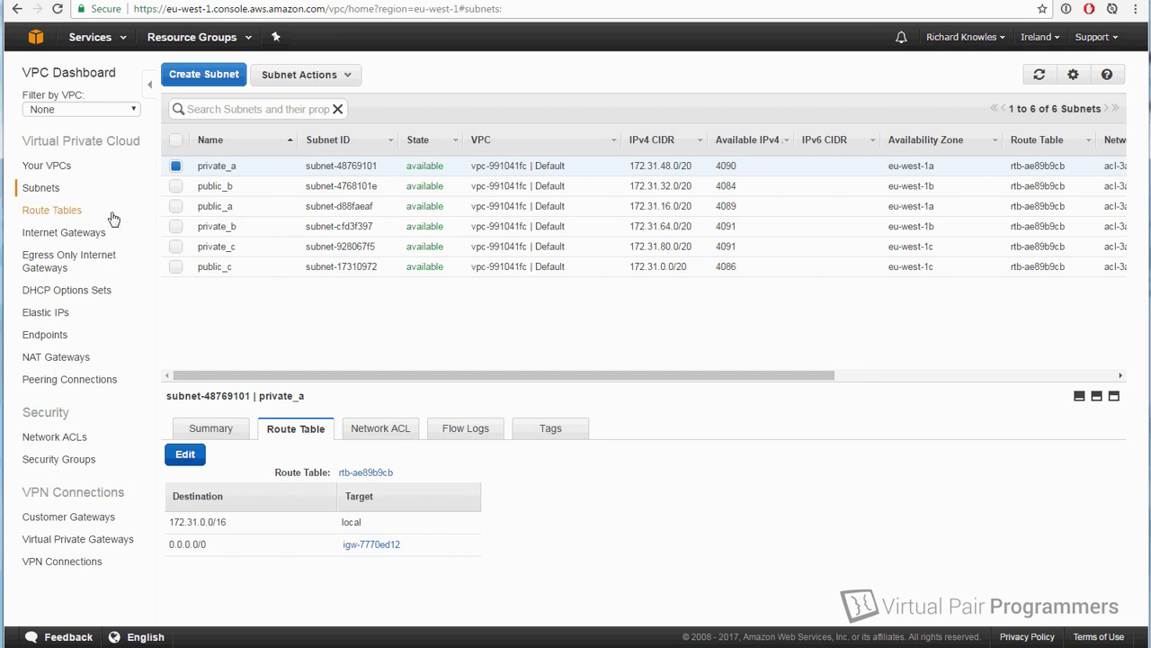
- Create a route table named NAT-Route-Table in the Default VPC
click(54, 210)
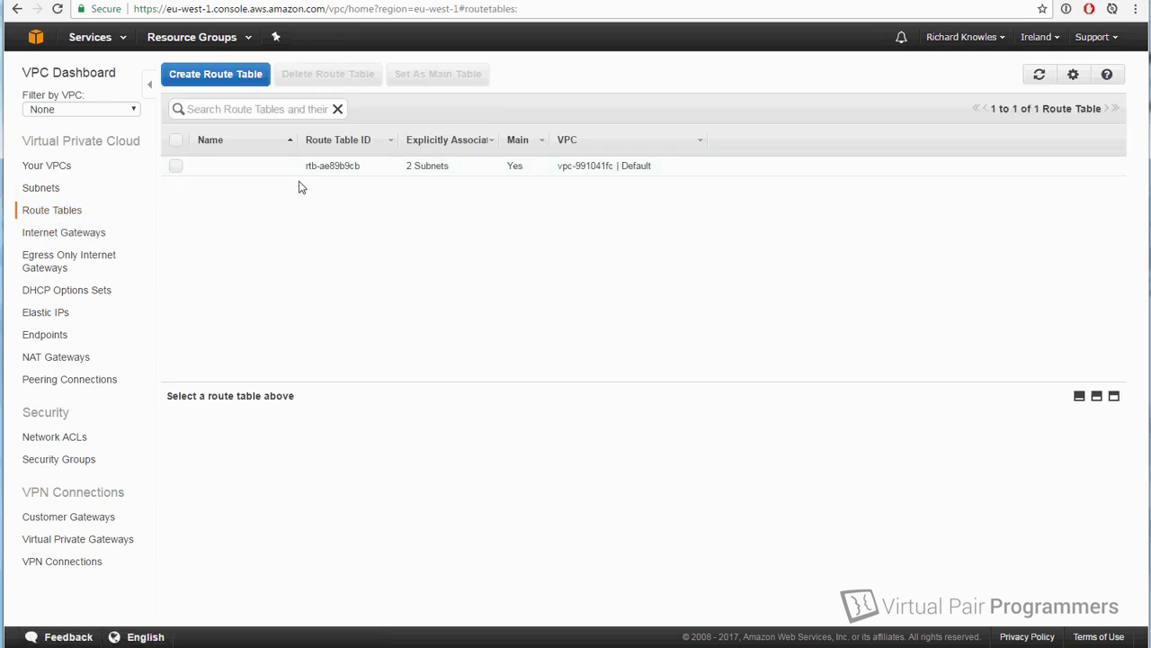
click(230, 79)
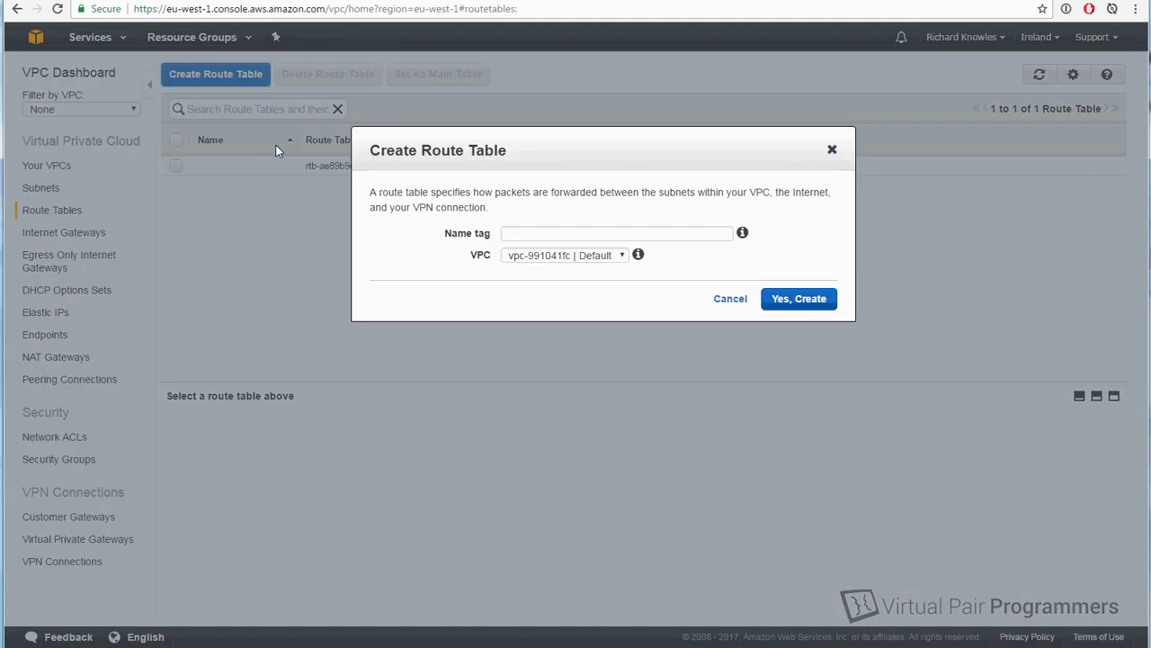
click(524, 232)
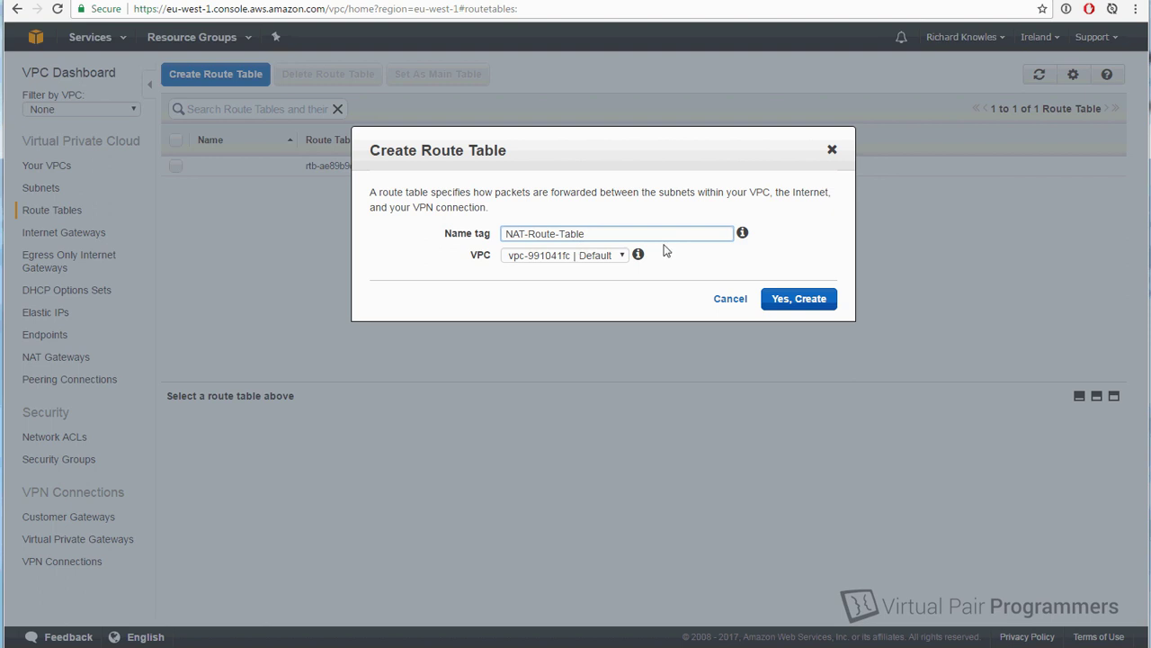
click(526, 259)
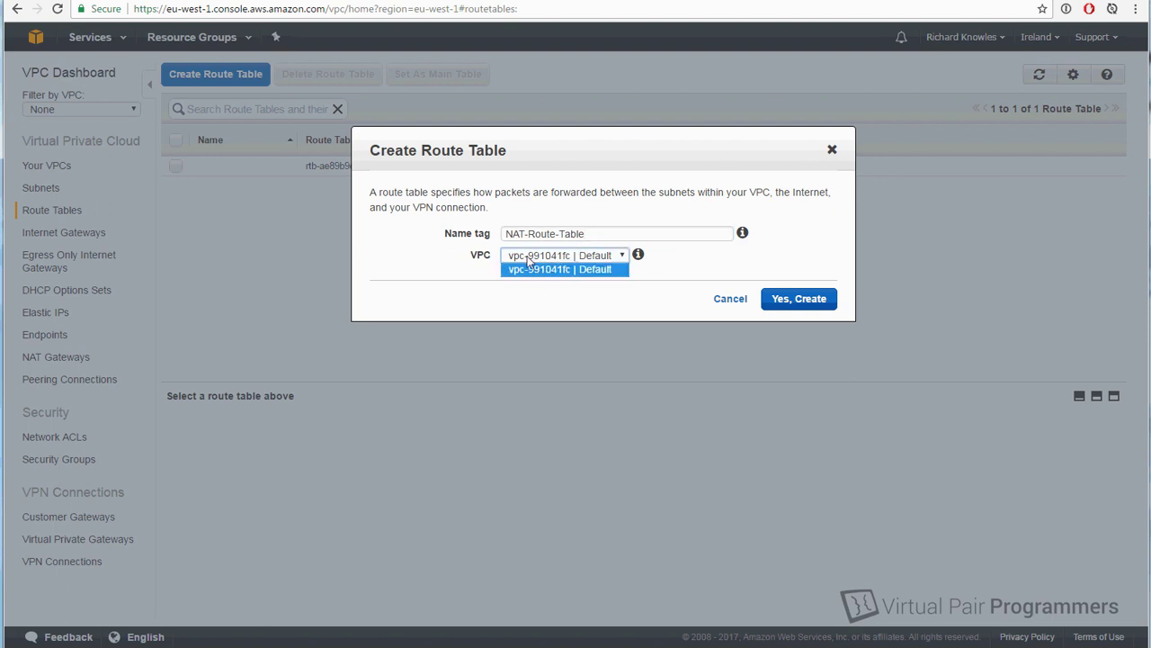
click(502, 271)
click(529, 261)
click(529, 261)
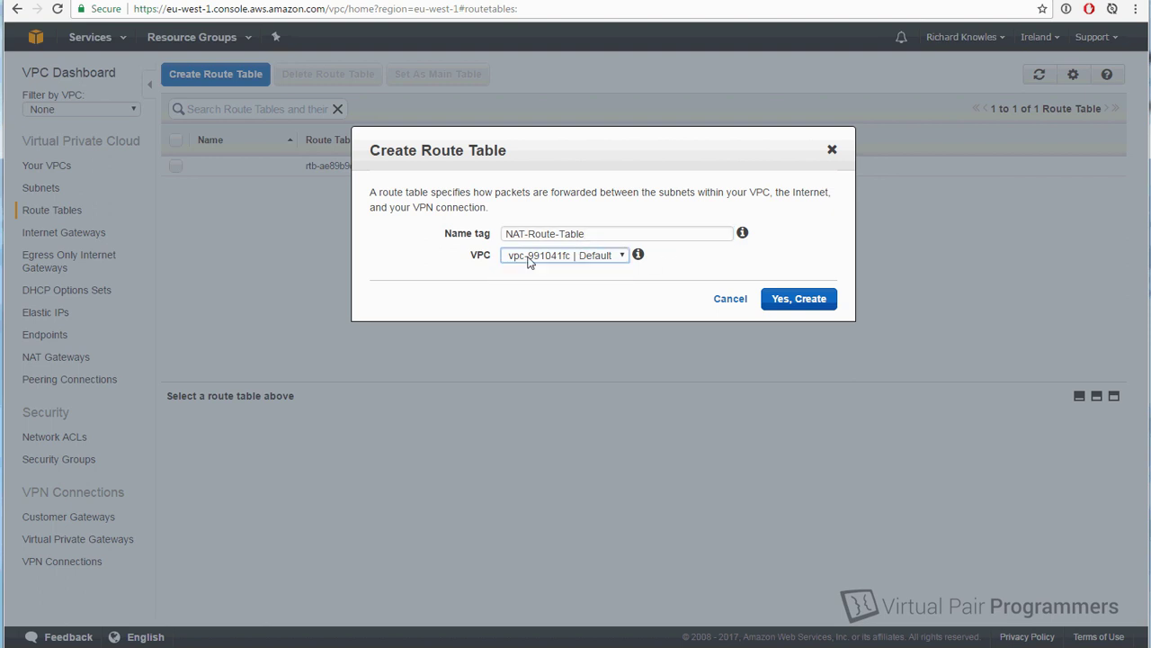
click(799, 301)
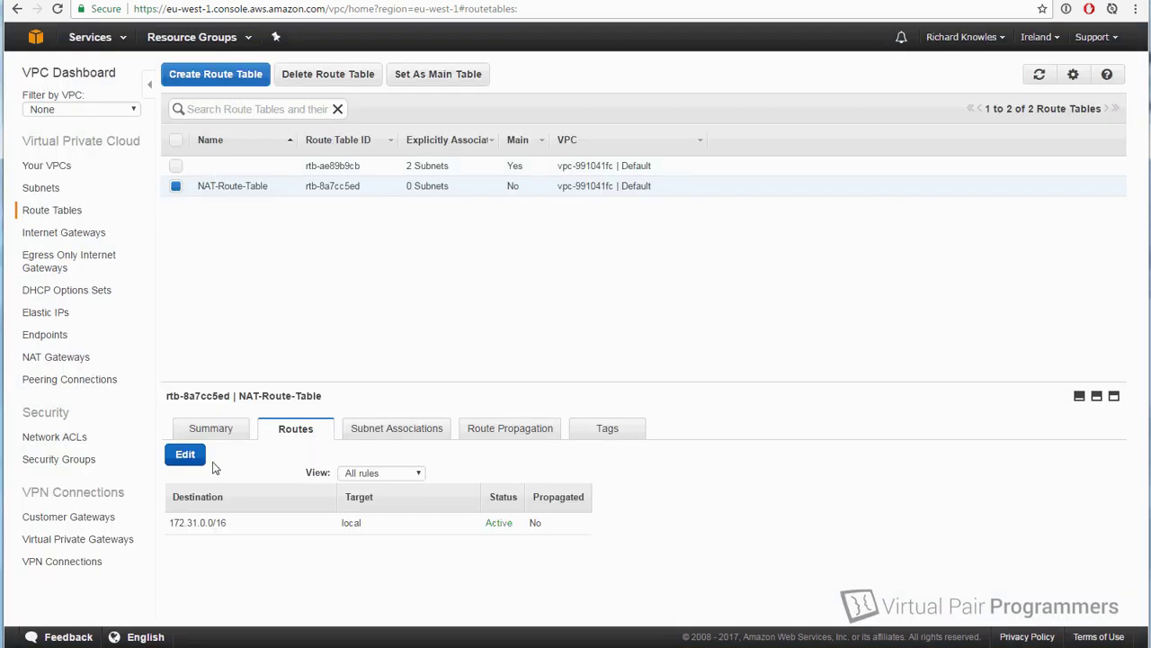
- Add a 0.0.0.0/0 route targeting the NAT gateway nat-0756dc7bea5f27e23 to NAT-Route-Table and save it
click(189, 461)
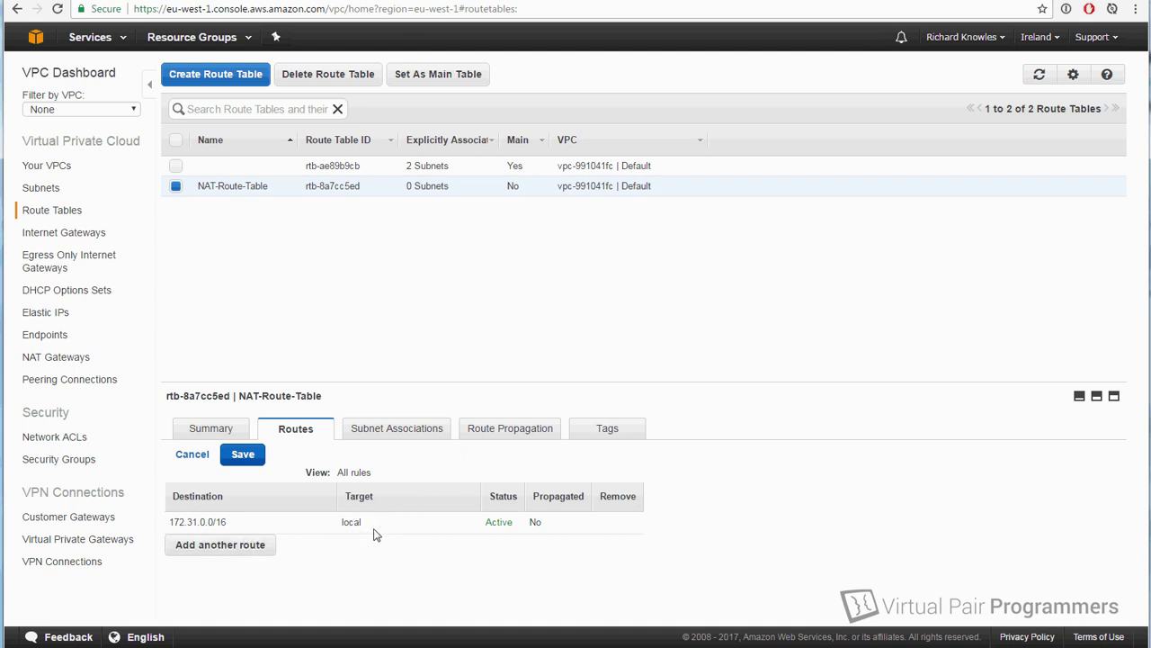
click(220, 547)
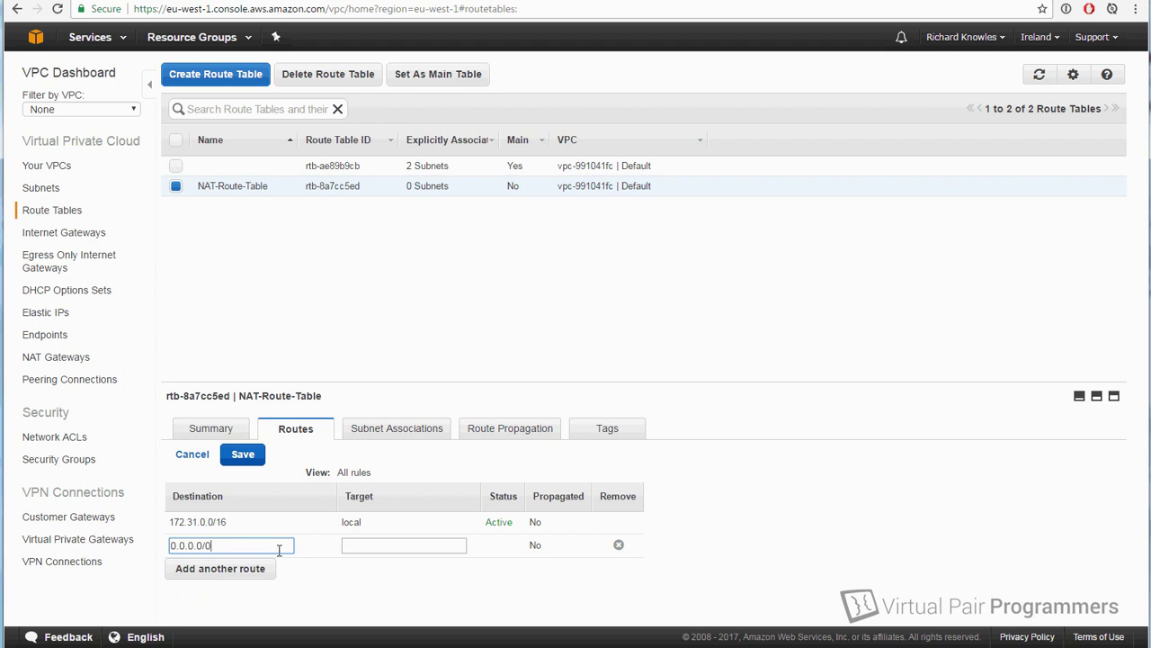
click(362, 546)
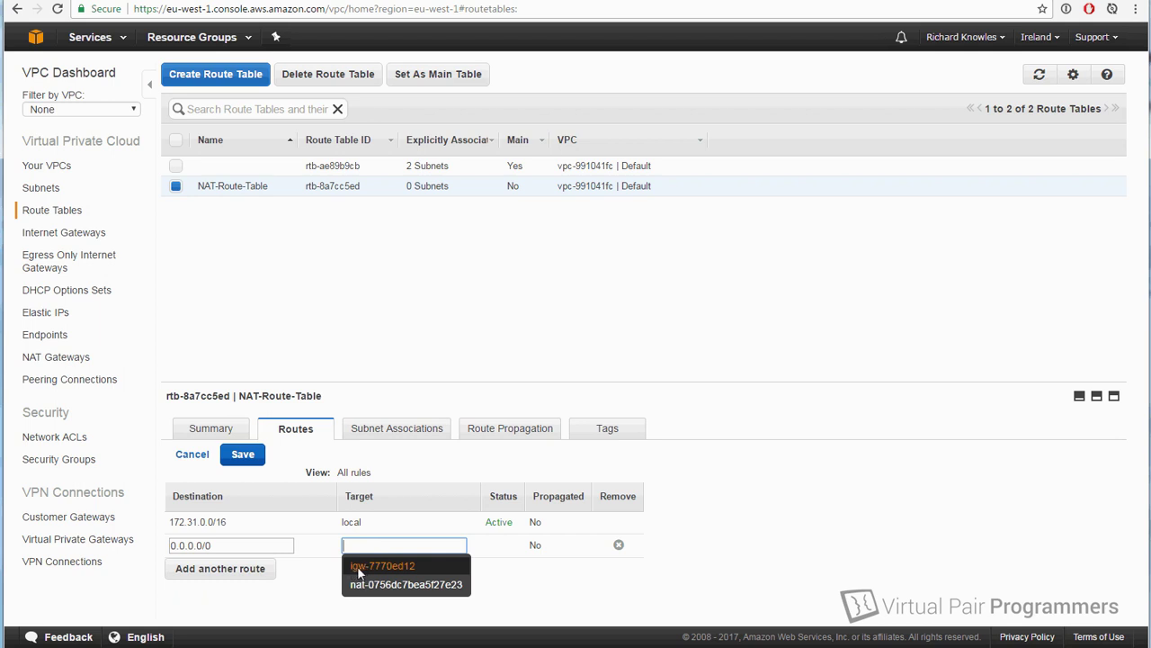
click(426, 586)
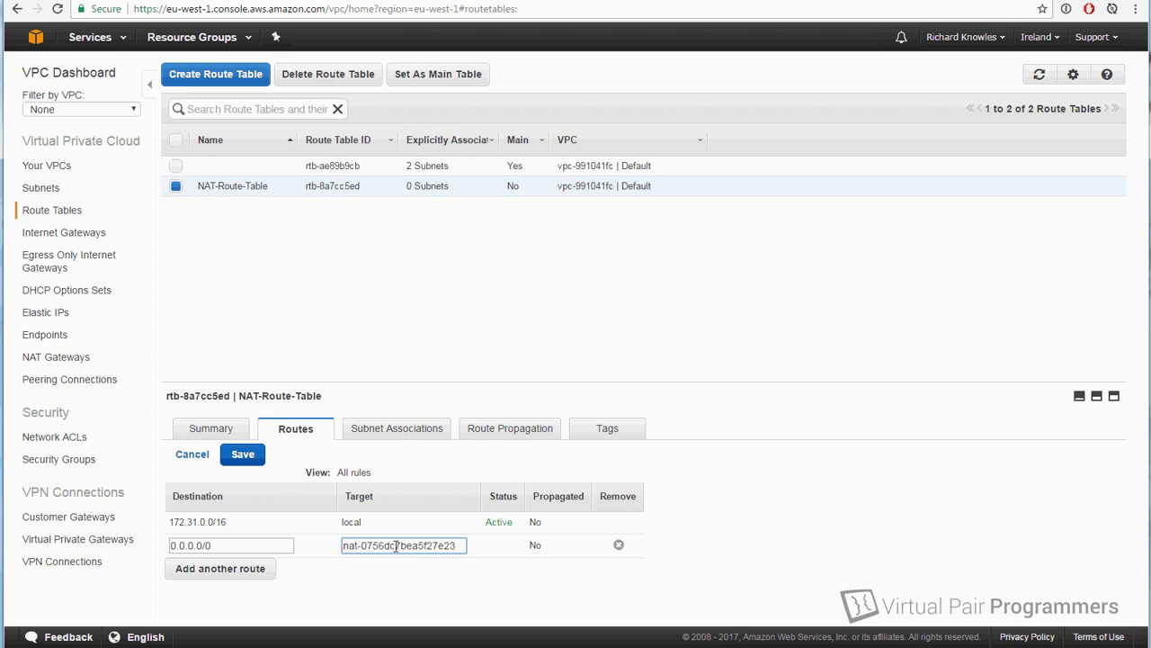
click(252, 457)
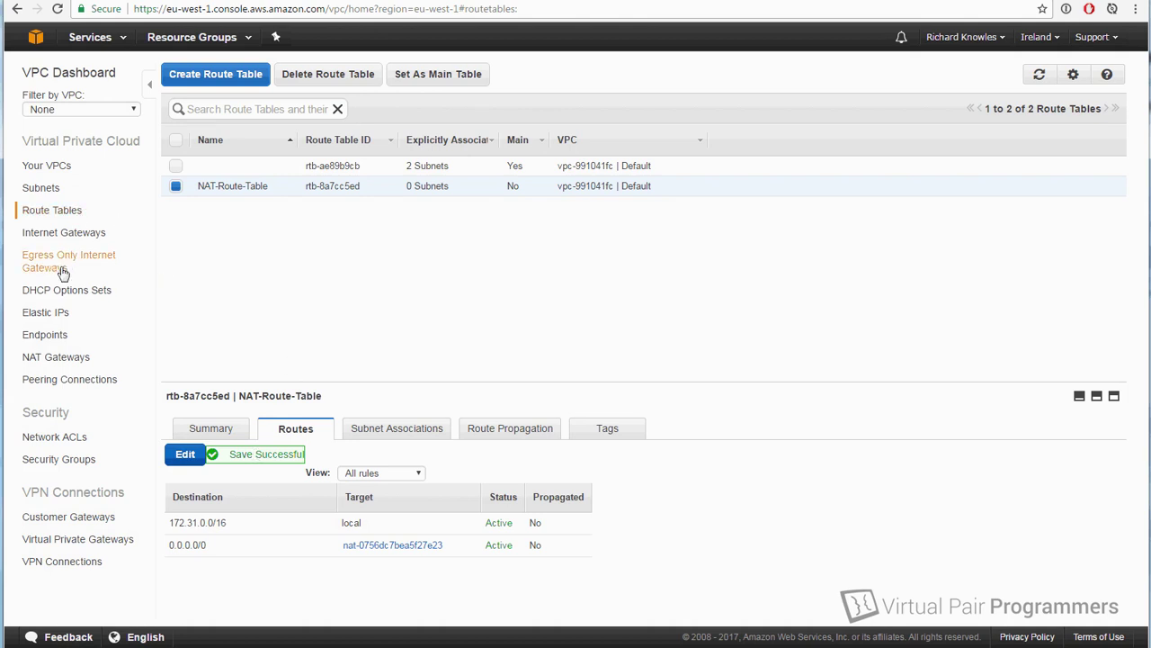
- Change the private_a subnet's route table to rtb-8a7cc5ed | NAT-Route-Table and save it
click(49, 190)
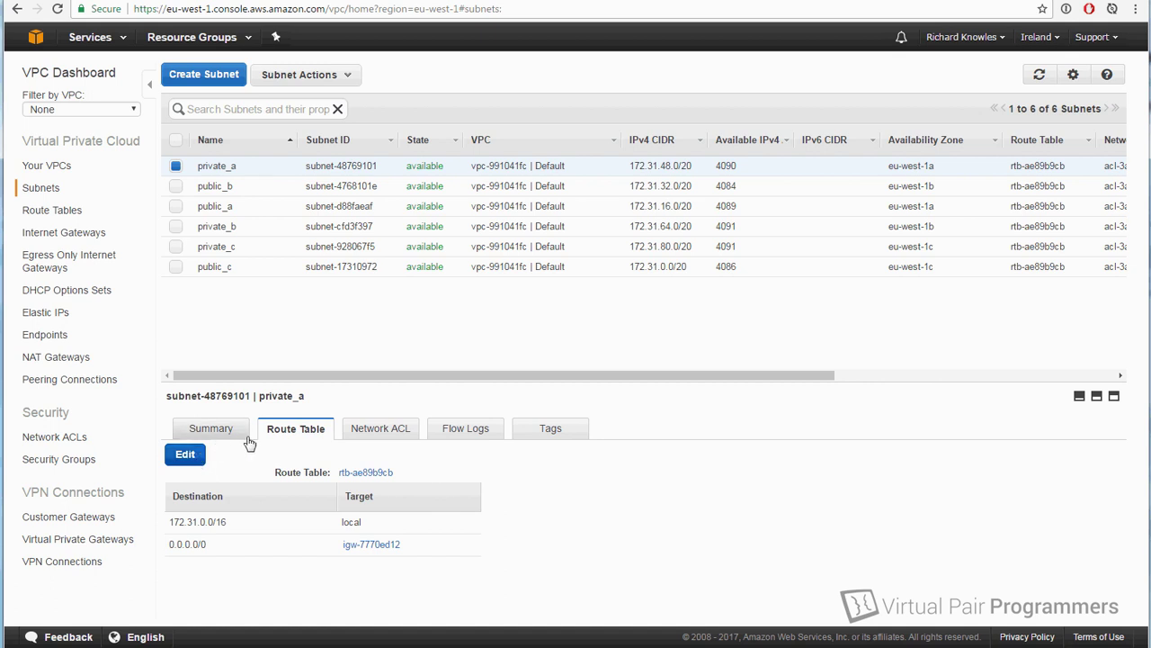
click(186, 456)
click(406, 490)
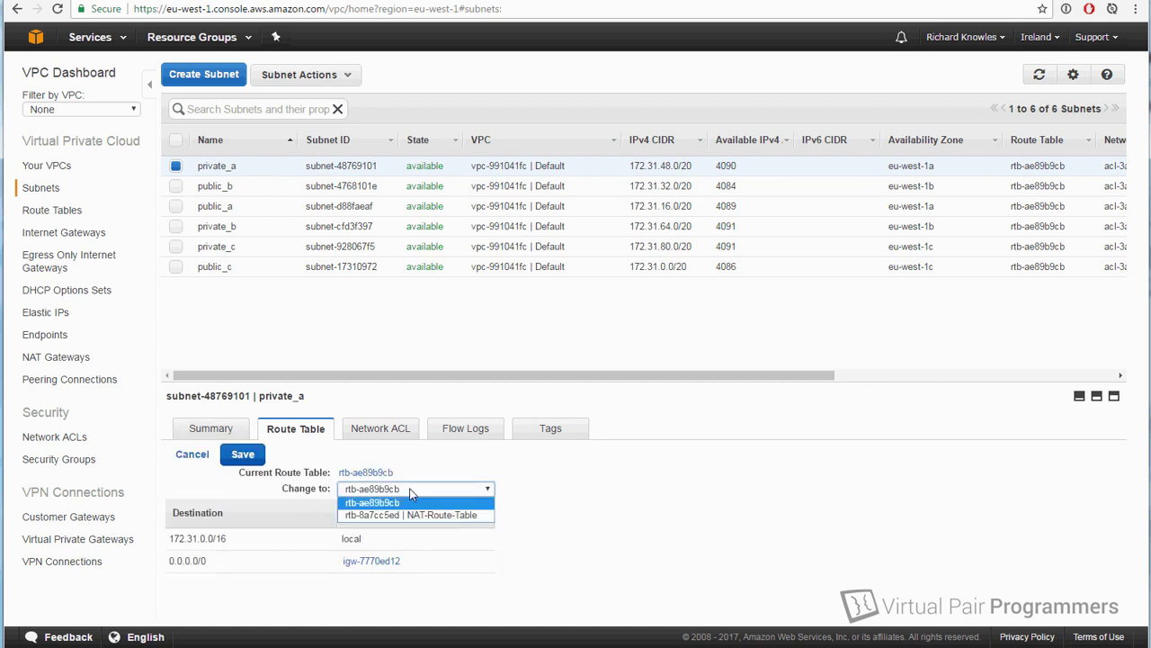
click(441, 518)
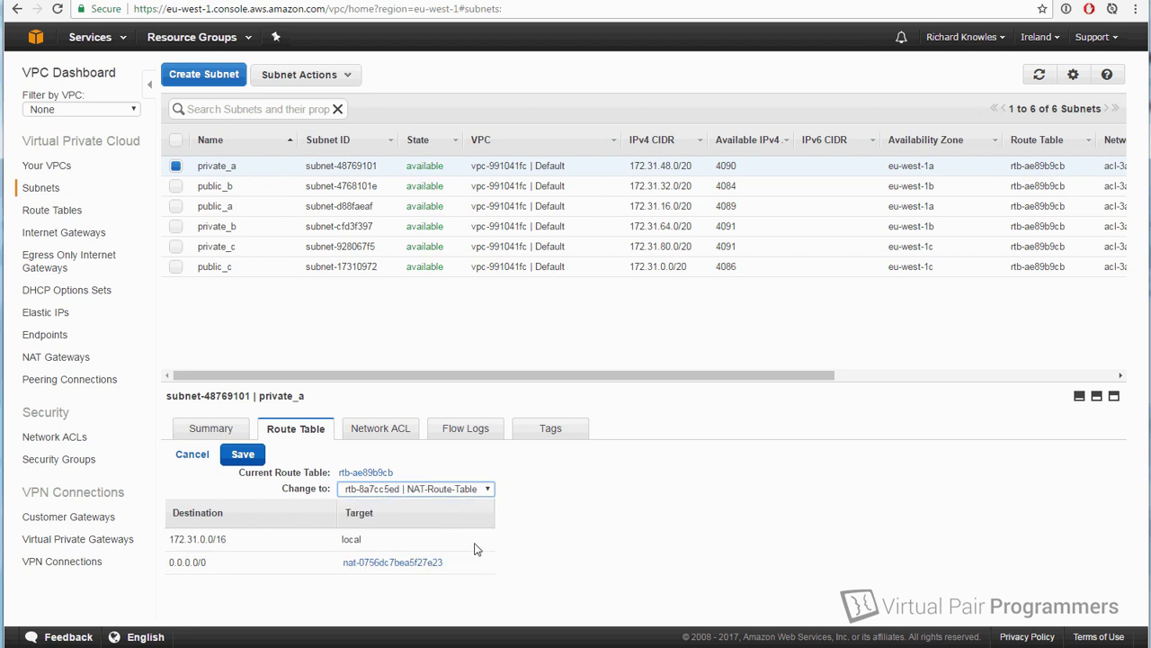
click(243, 455)
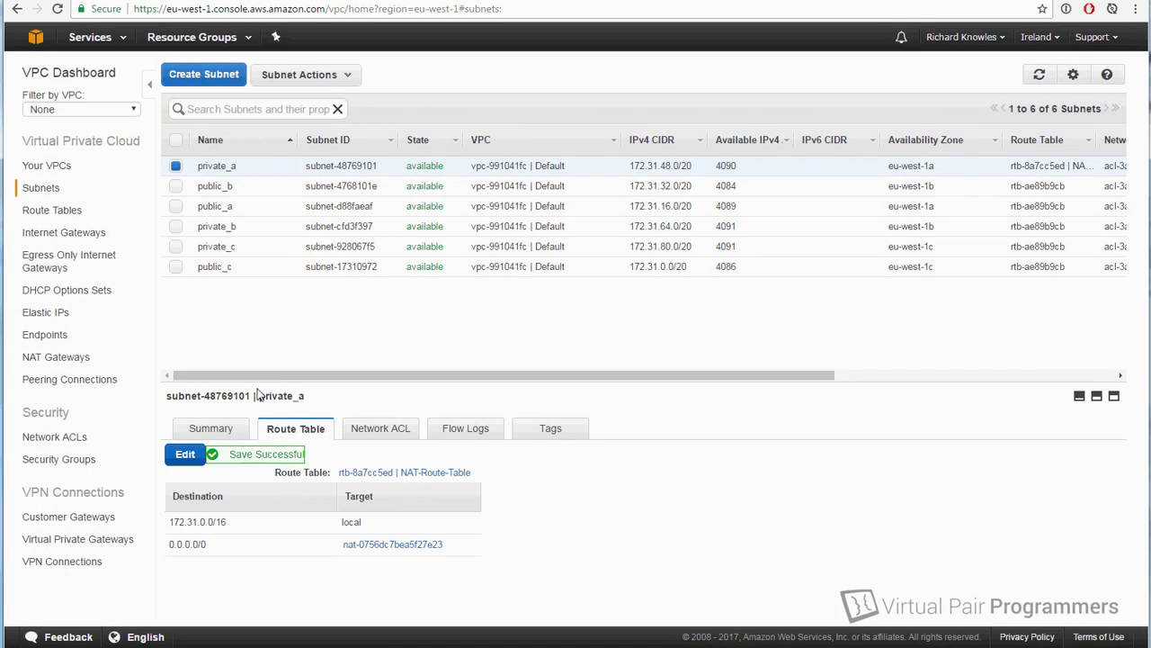
- Switch the private_b subnet, instead of private_a, to the NAT-Route-Table route table and save the change
click(177, 168)
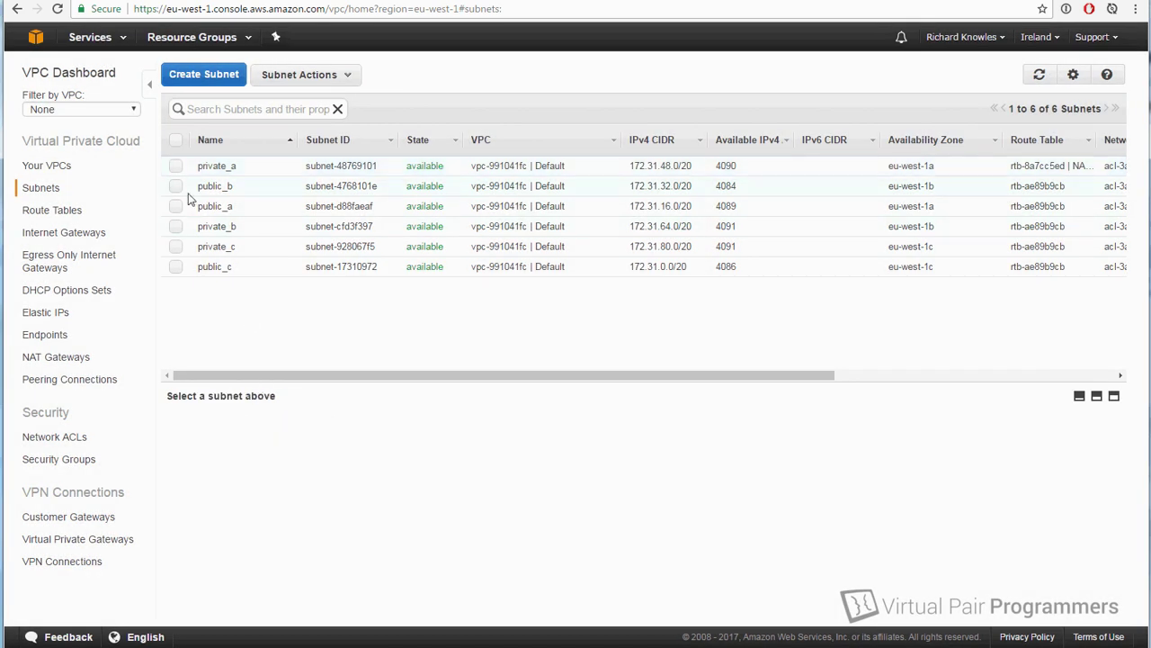
click(176, 228)
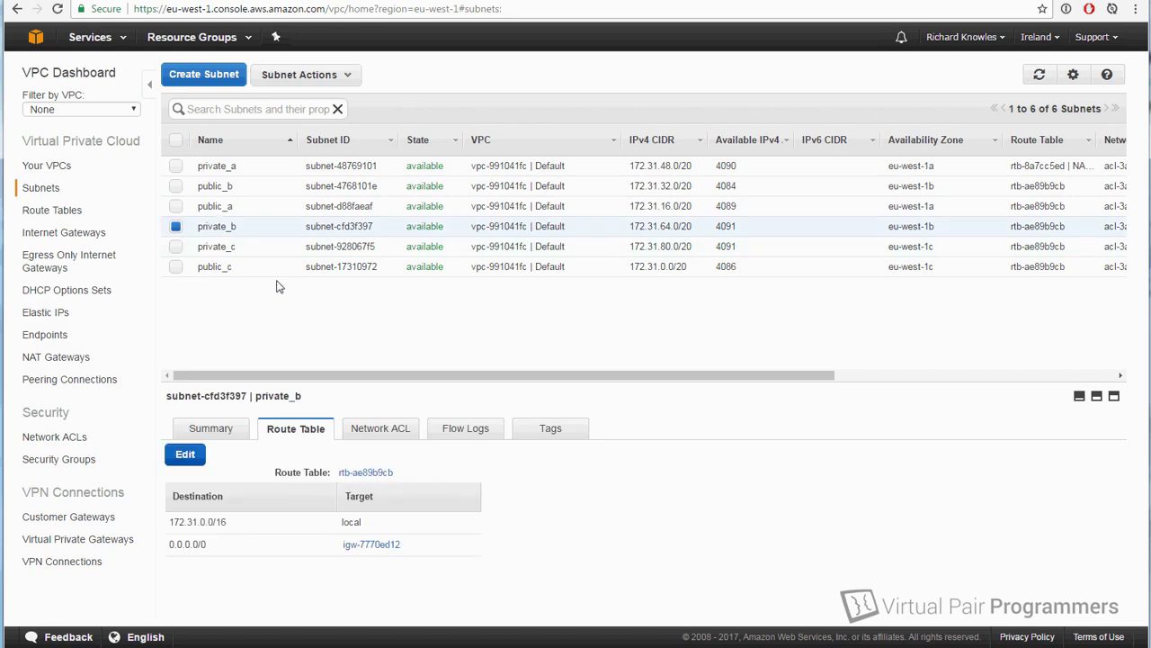
click(183, 454)
click(407, 490)
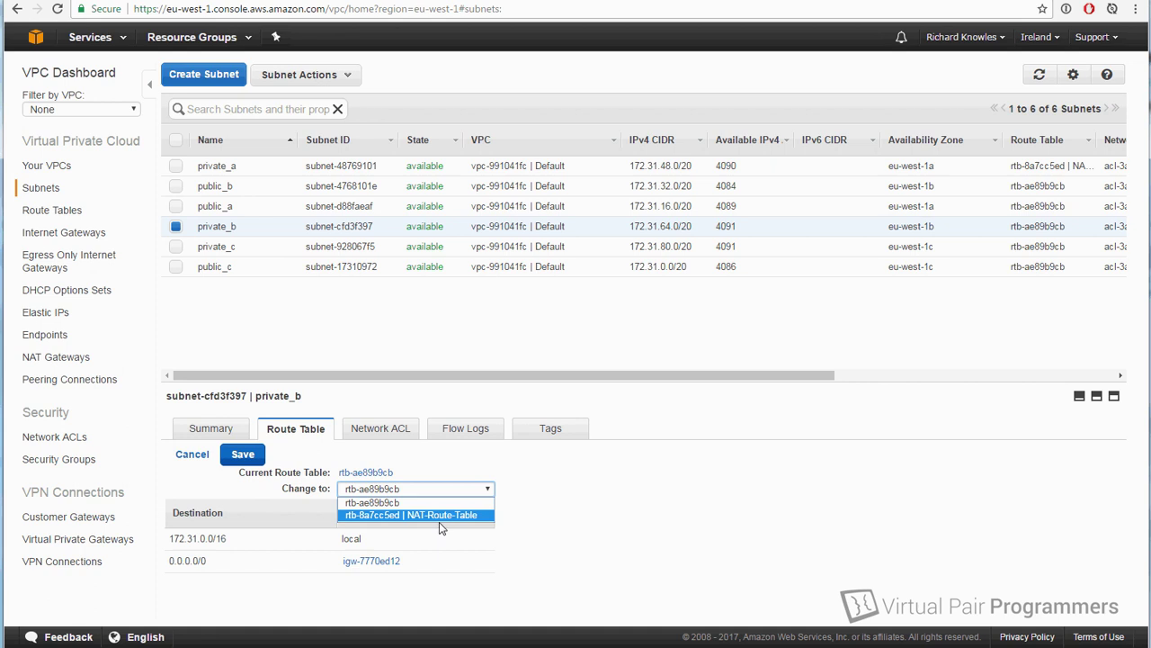
click(439, 516)
click(243, 454)
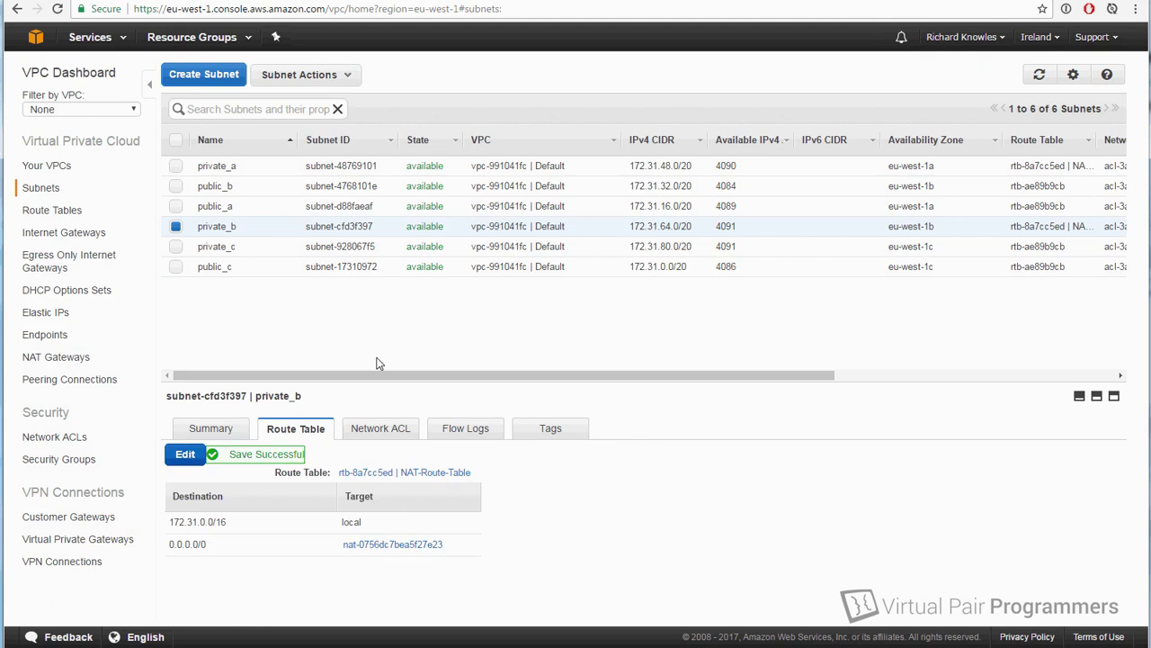
- Assign NAT-Route-Table to the private_c subnet as its route table and save
click(175, 228)
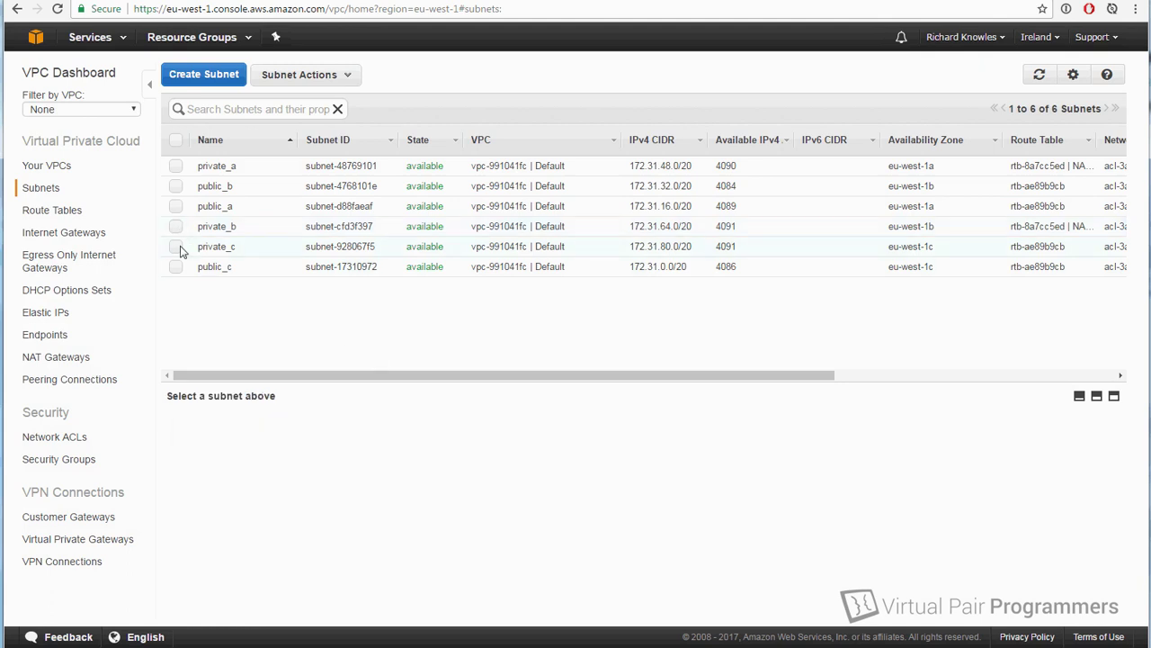
click(175, 246)
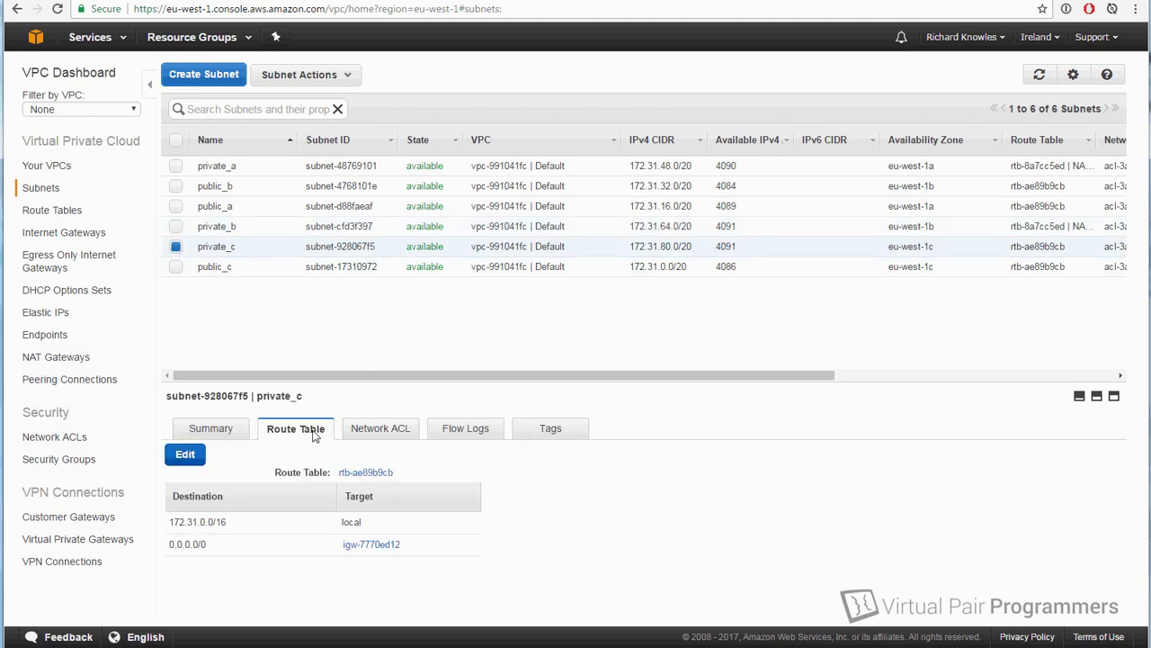
click(197, 461)
click(385, 491)
click(428, 514)
click(239, 456)
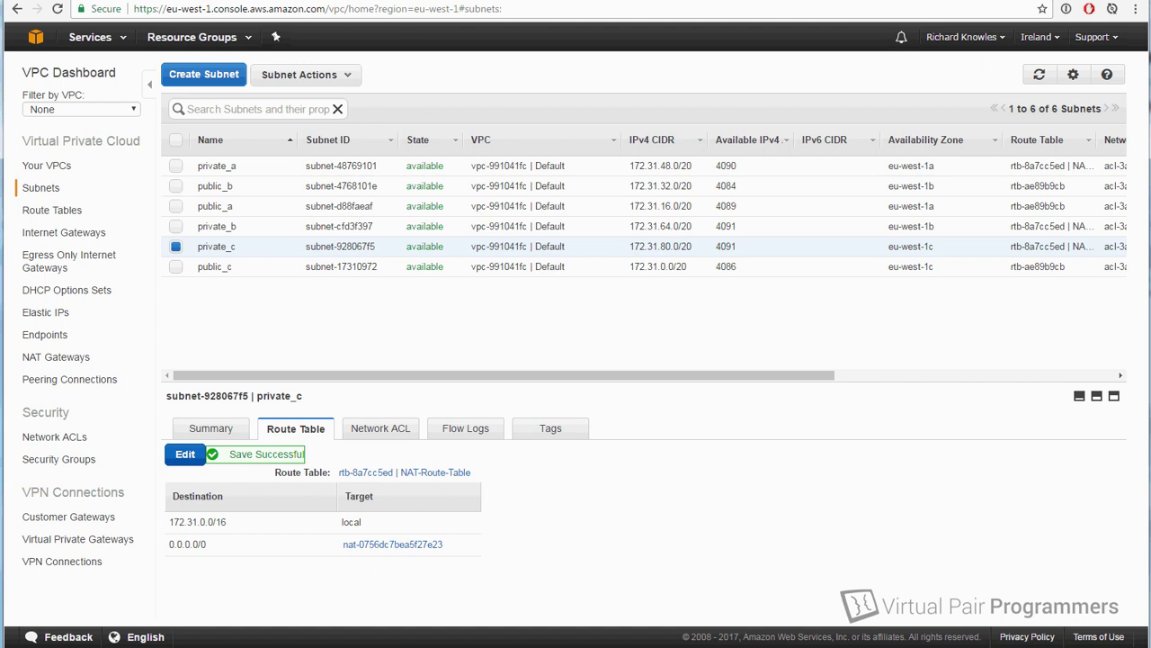
key(alt+Tab)
drag(774, 177, 761, 146)
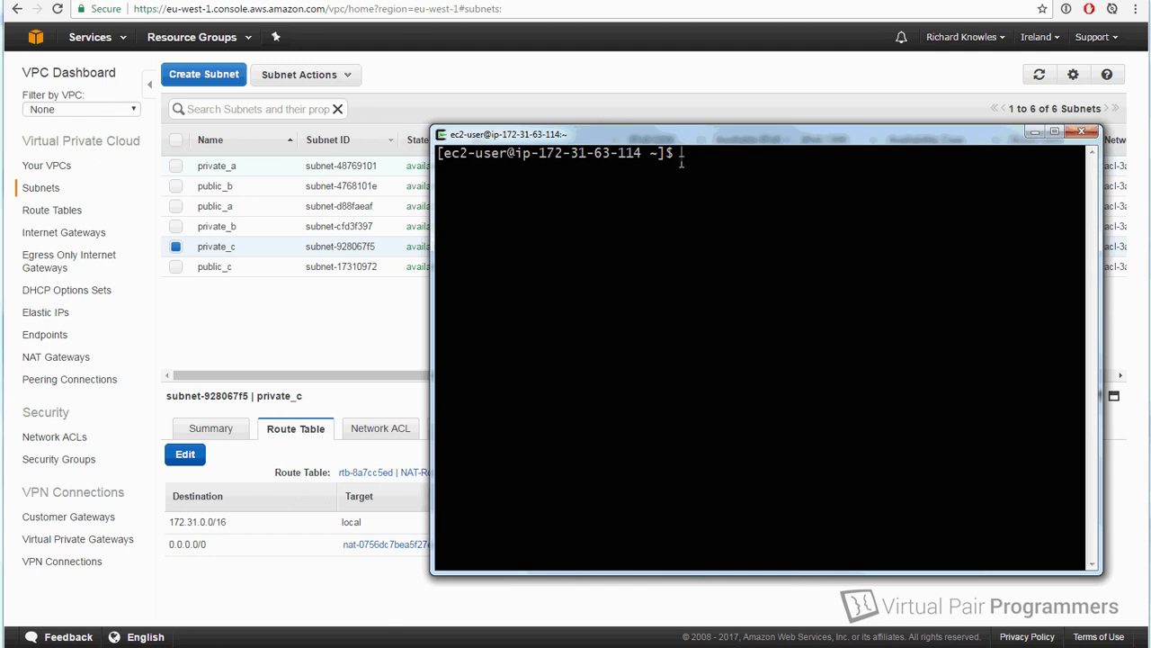
drag(613, 144, 622, 152)
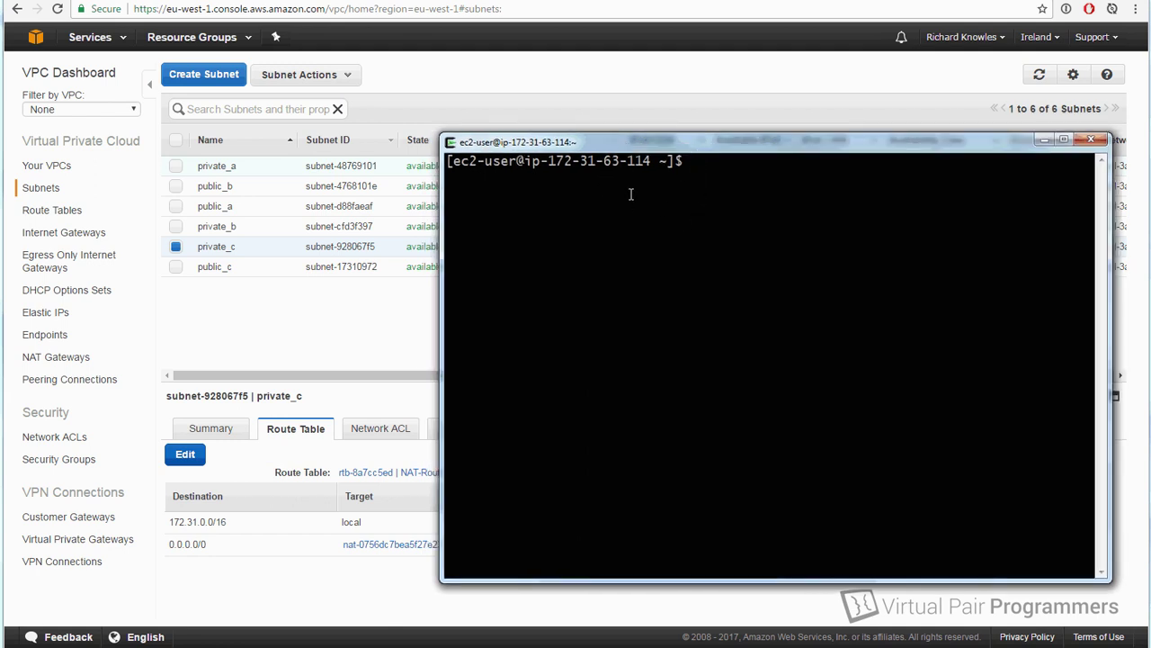
drag(621, 146, 832, 245)
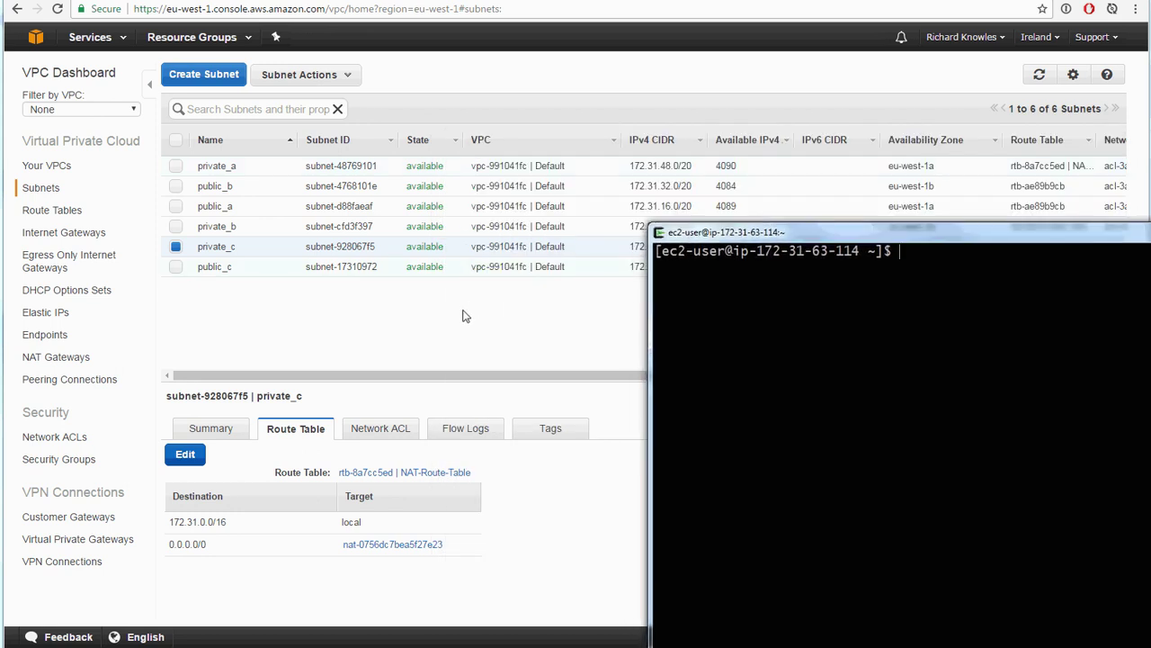
click(464, 316)
click(176, 247)
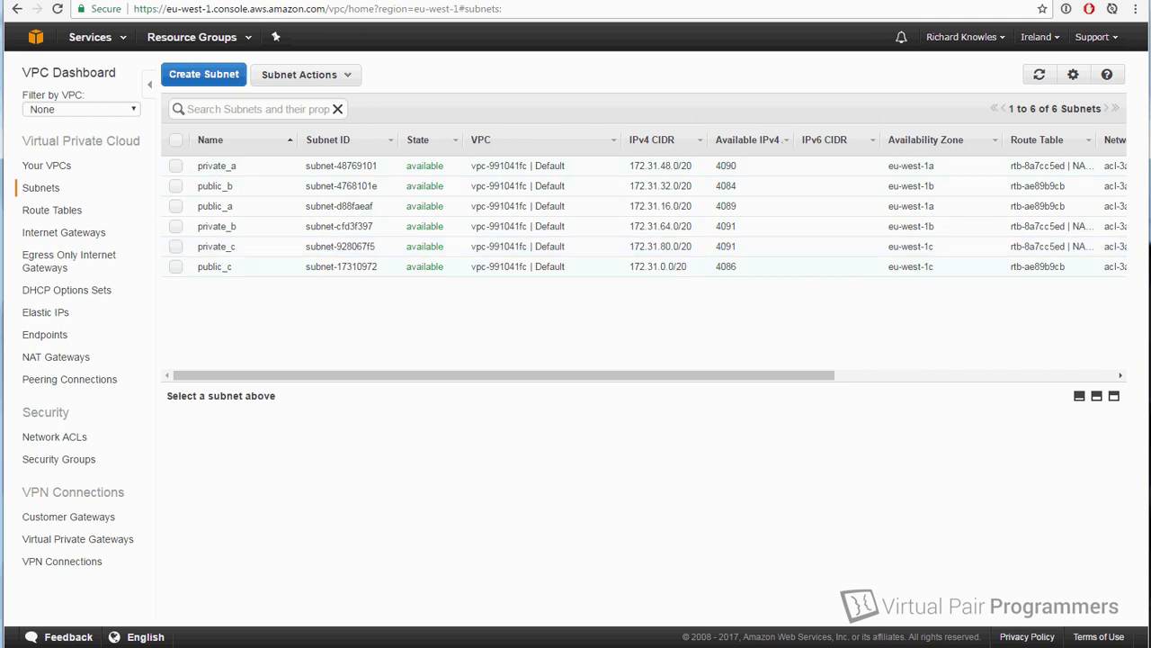
key(alt+Tab)
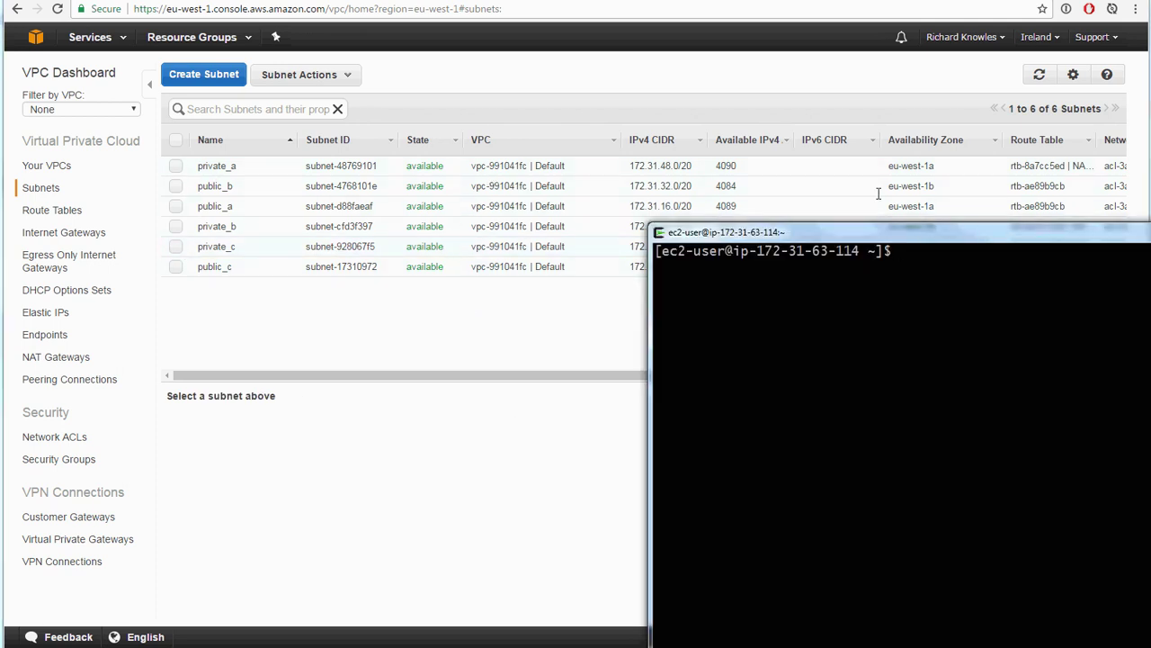
- Set the private_a subnet's route table back to rtb-ae89b9cb and save the change
click(175, 168)
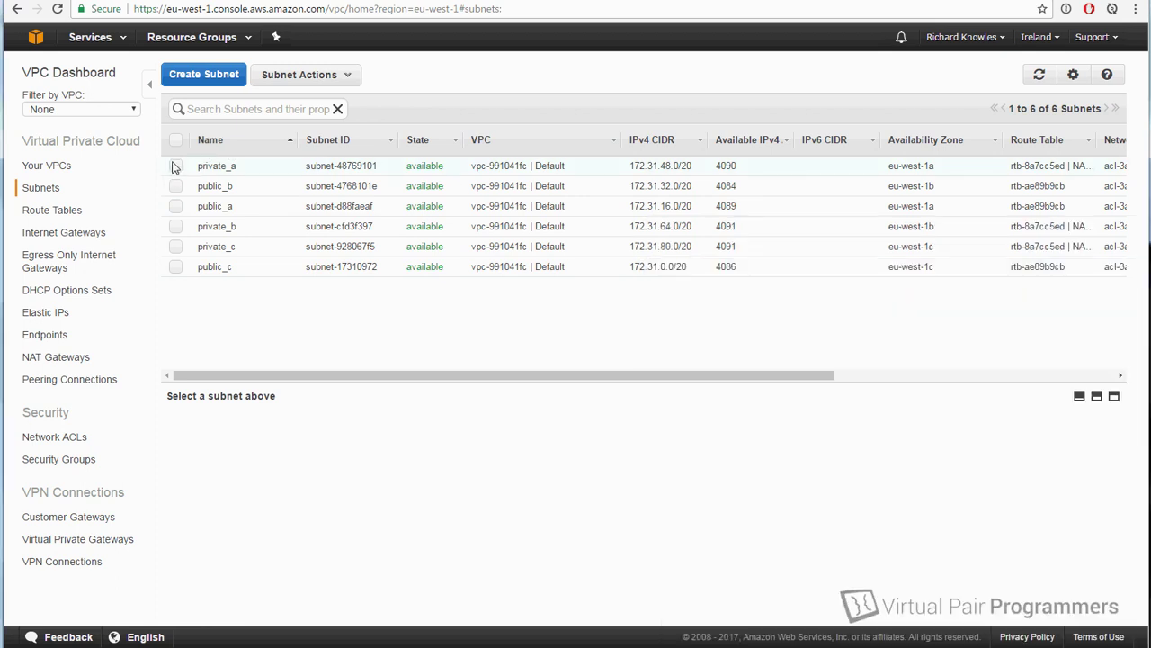
click(175, 167)
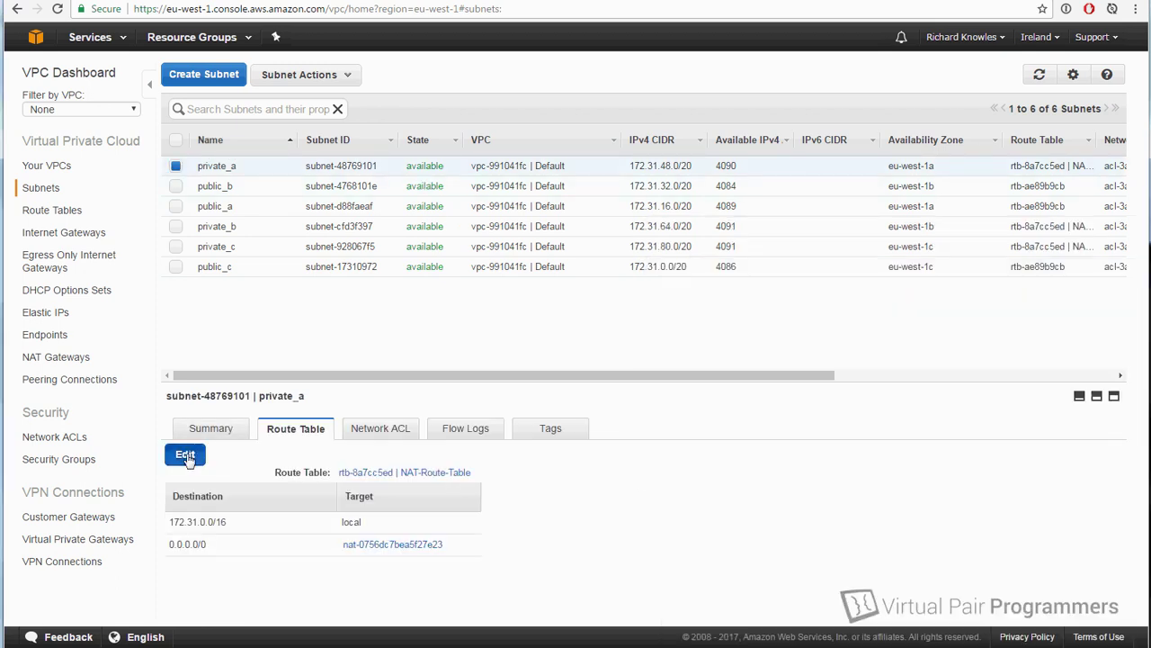
click(185, 455)
click(398, 490)
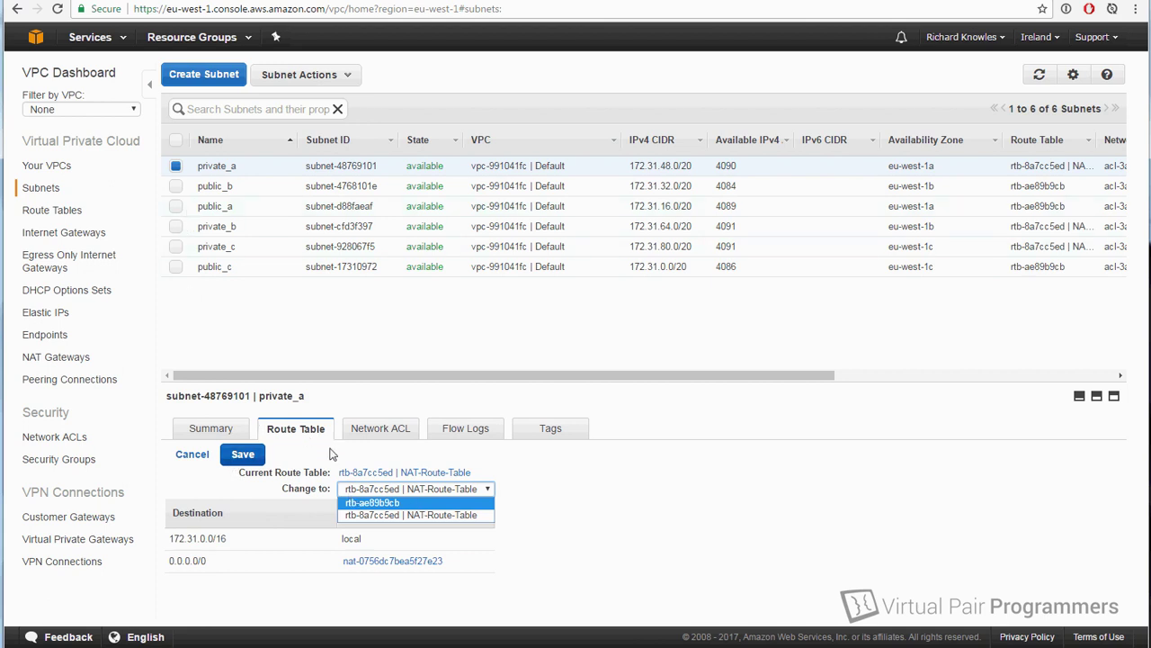
click(396, 504)
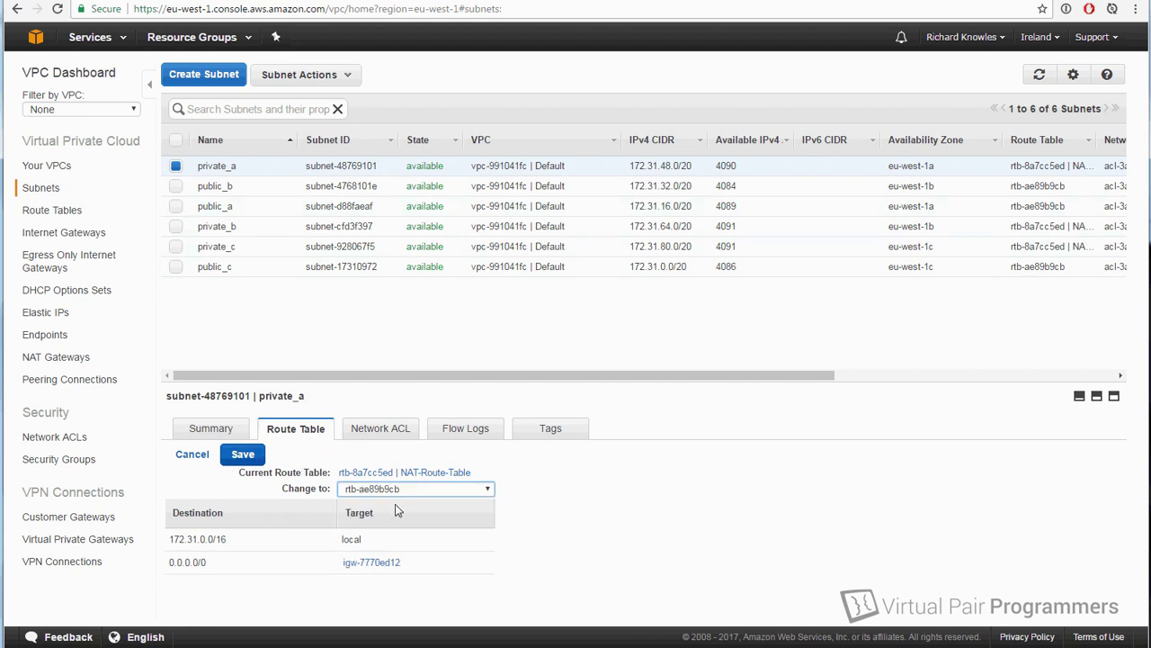
click(243, 454)
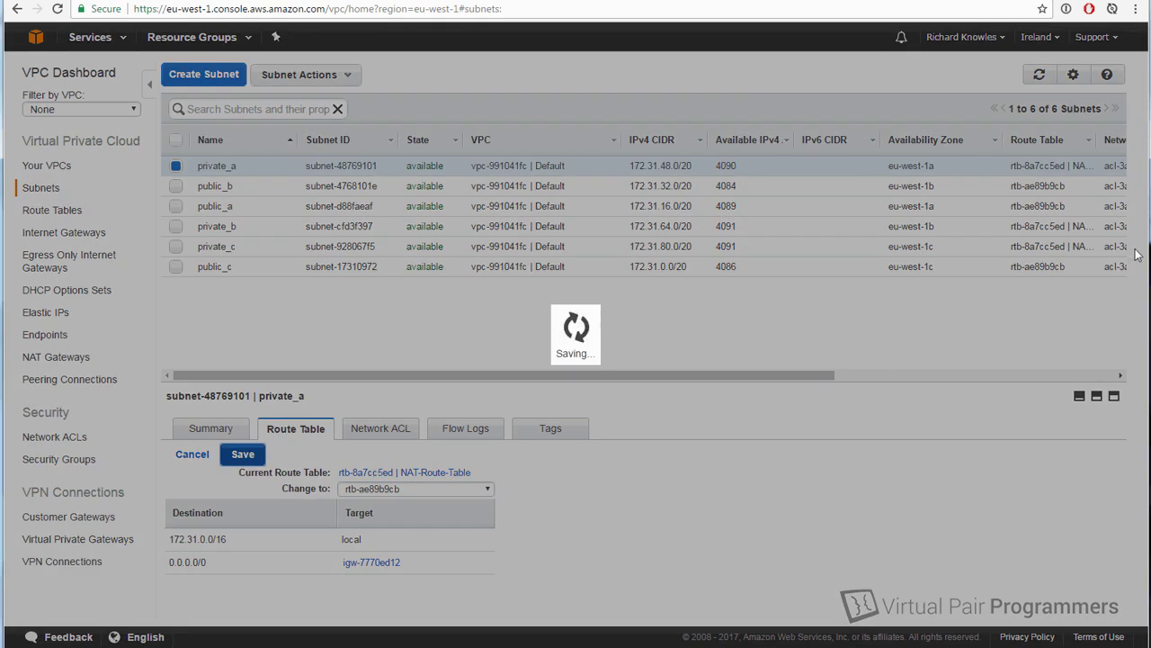
key(alt+Tab)
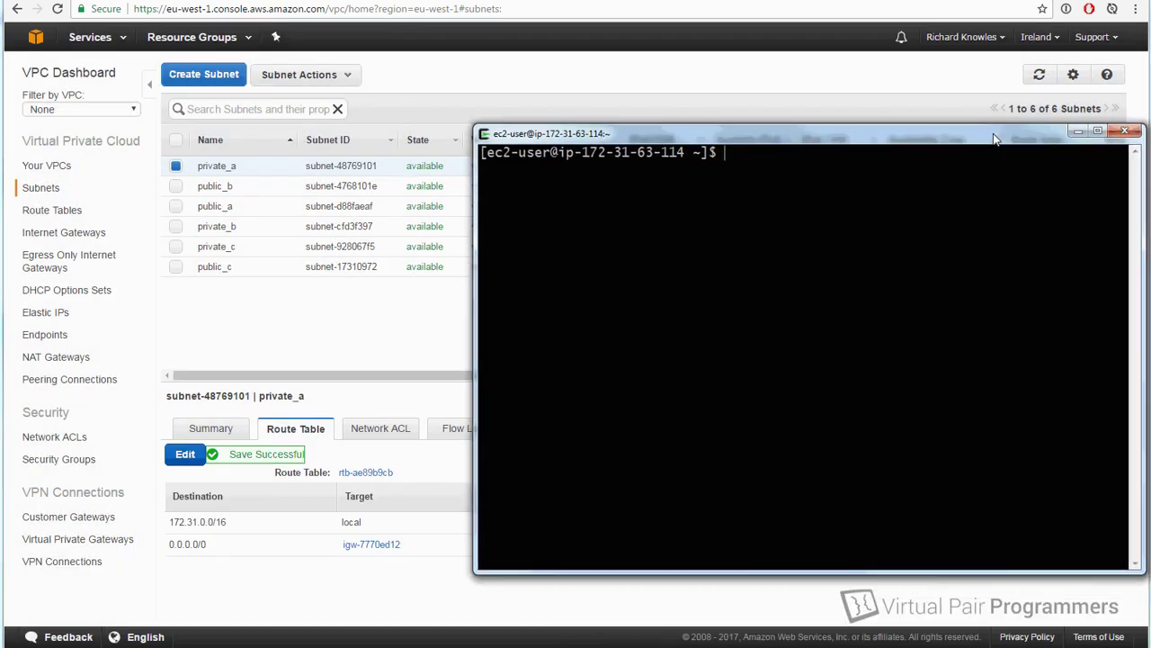
text(y)
key(BackSpace)
text(sudo yui)
text( inz)
text(tall git)
key(Return)
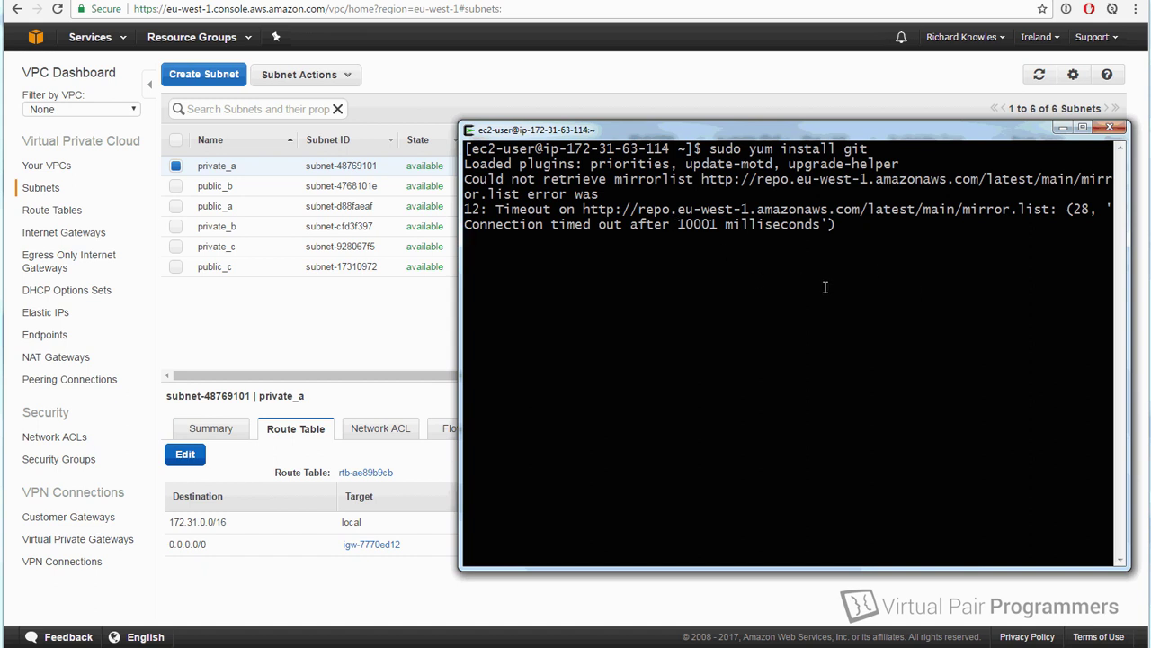
key(ctrl+c)
key(ctrl+c)
key(ctrl+c)
key(ctrl+c)
key(ctrl+c)
key(ctrl+c)
key(ctrl+c)
key(ctrl+c)
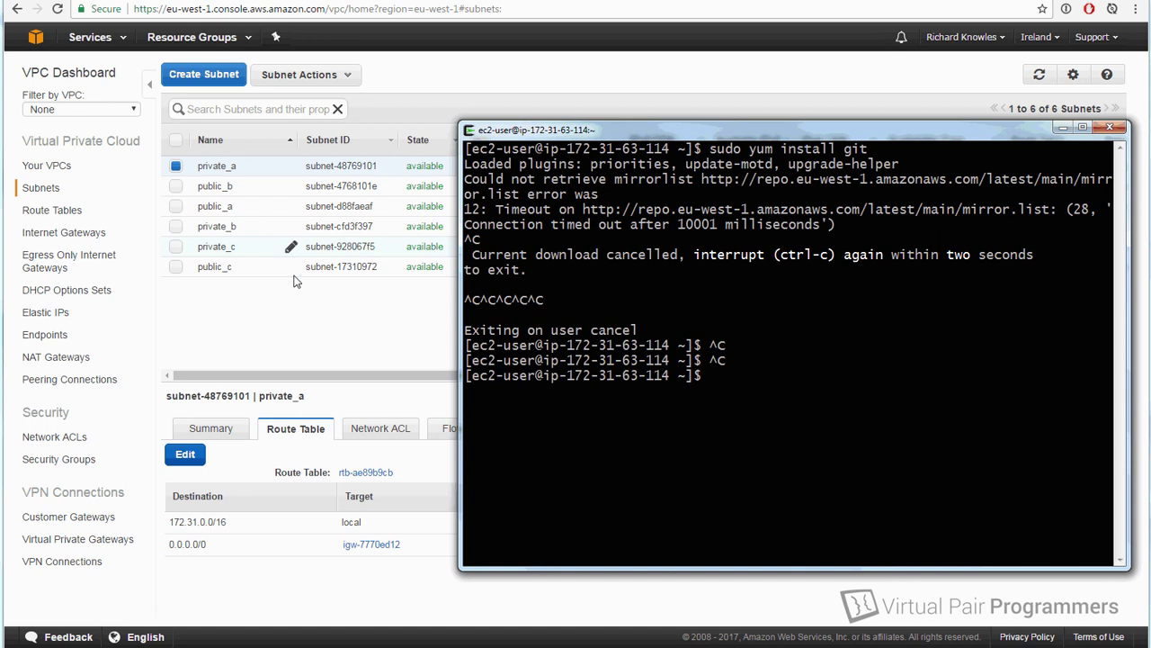
- Return to the VPC console and reassign the private_a subnet to NAT-Route-Table, saving the change
click(314, 319)
click(185, 454)
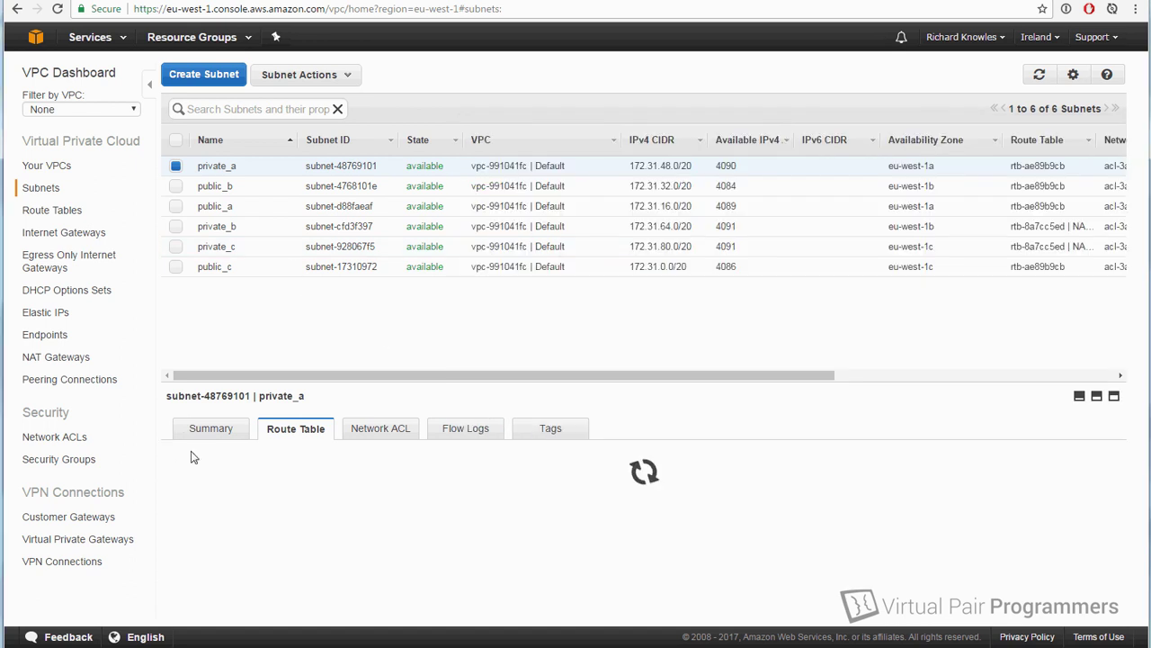
click(430, 489)
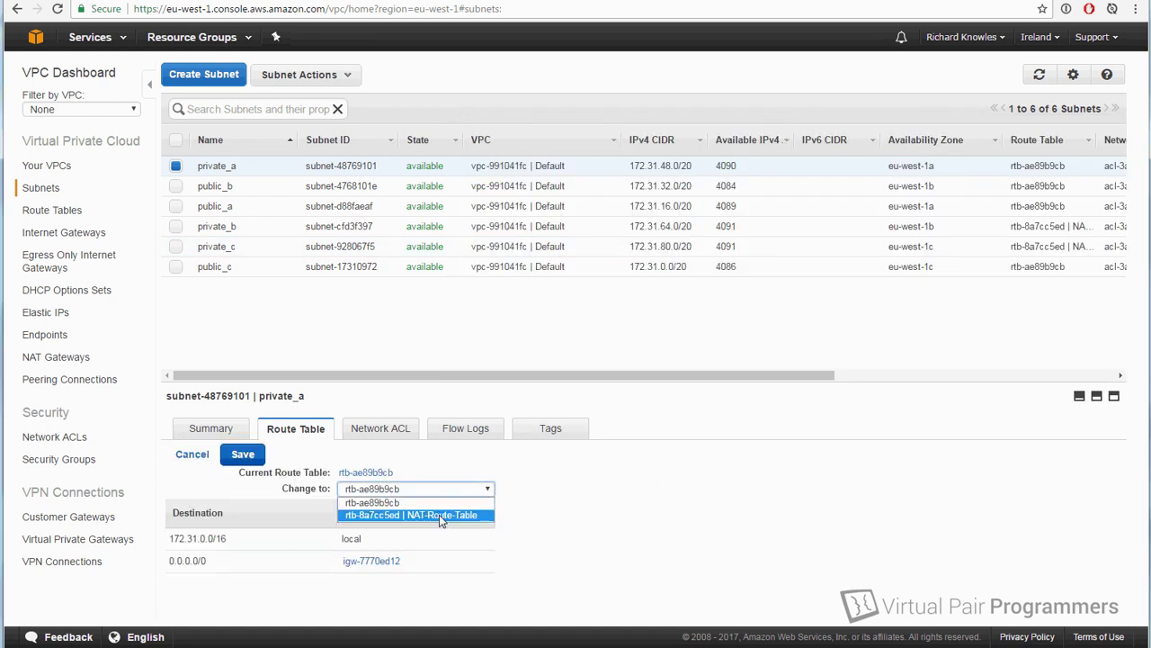
click(439, 515)
click(235, 463)
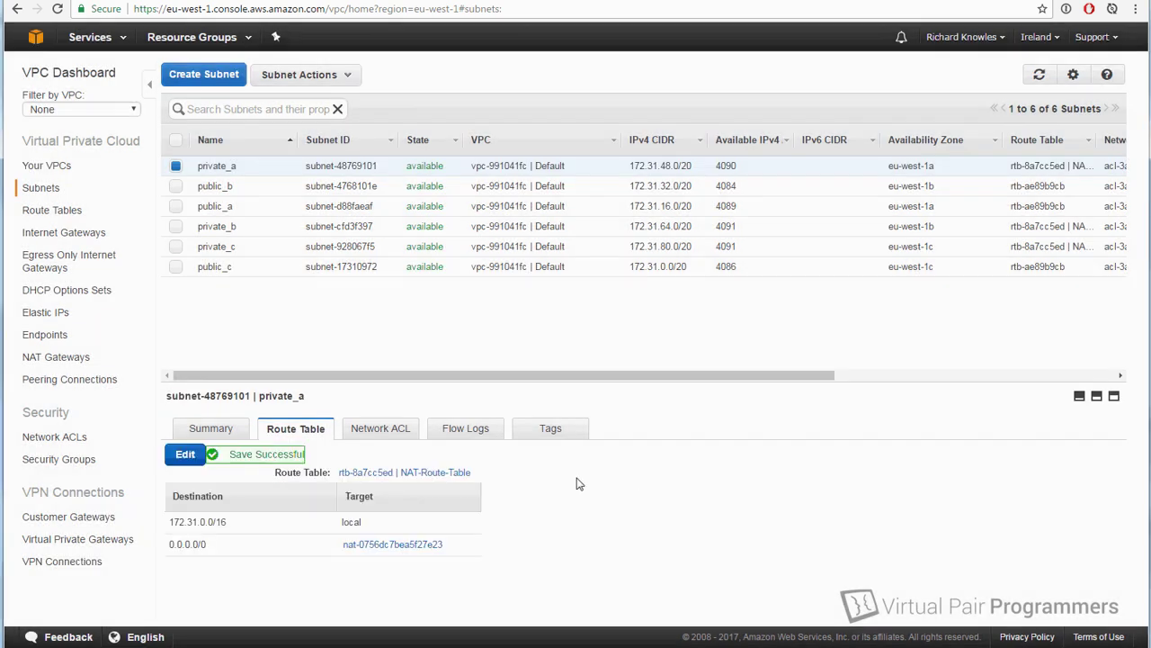
key(alt+Tab)
key(Up)
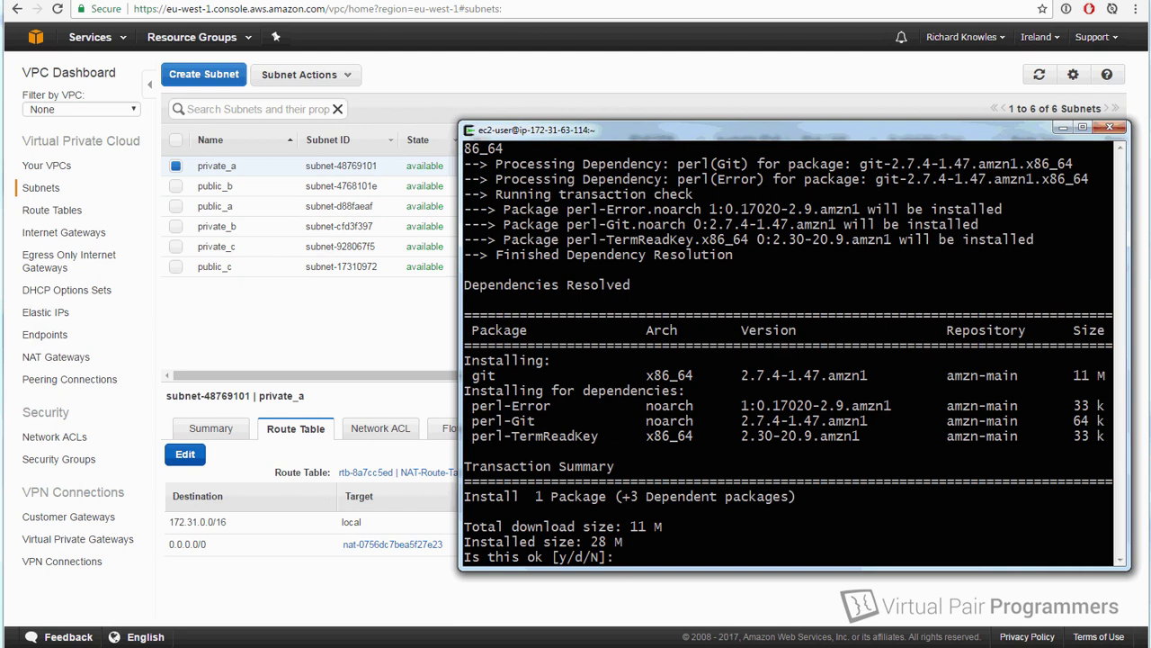
key(Return)
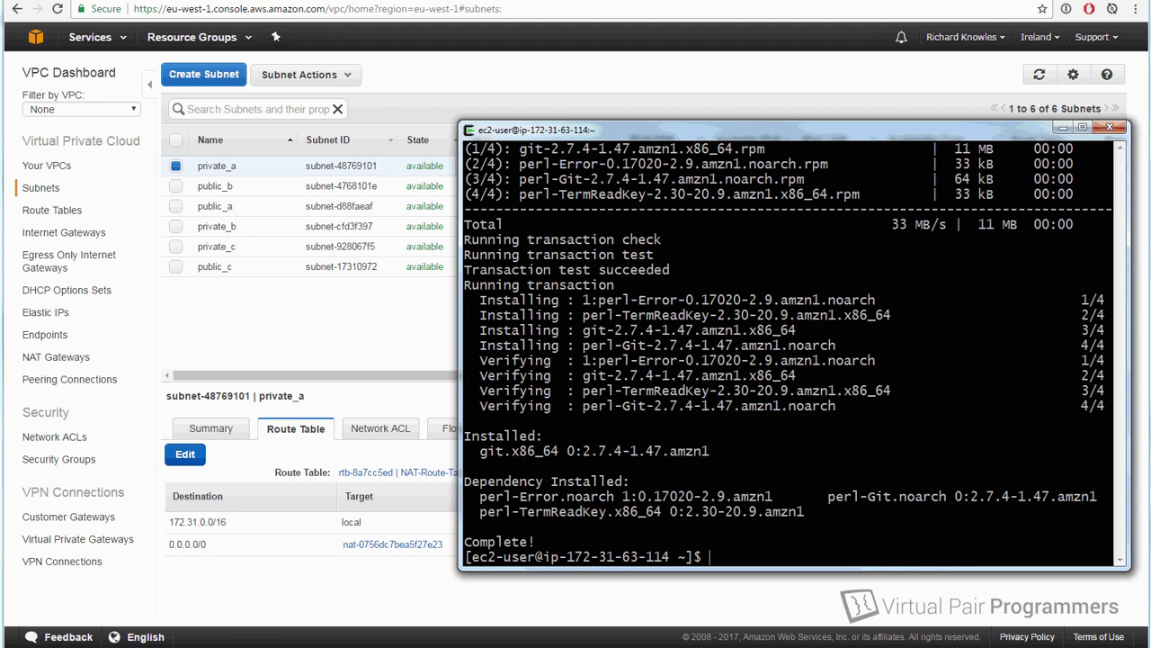
text(exit)
key(Return)
text(ex)
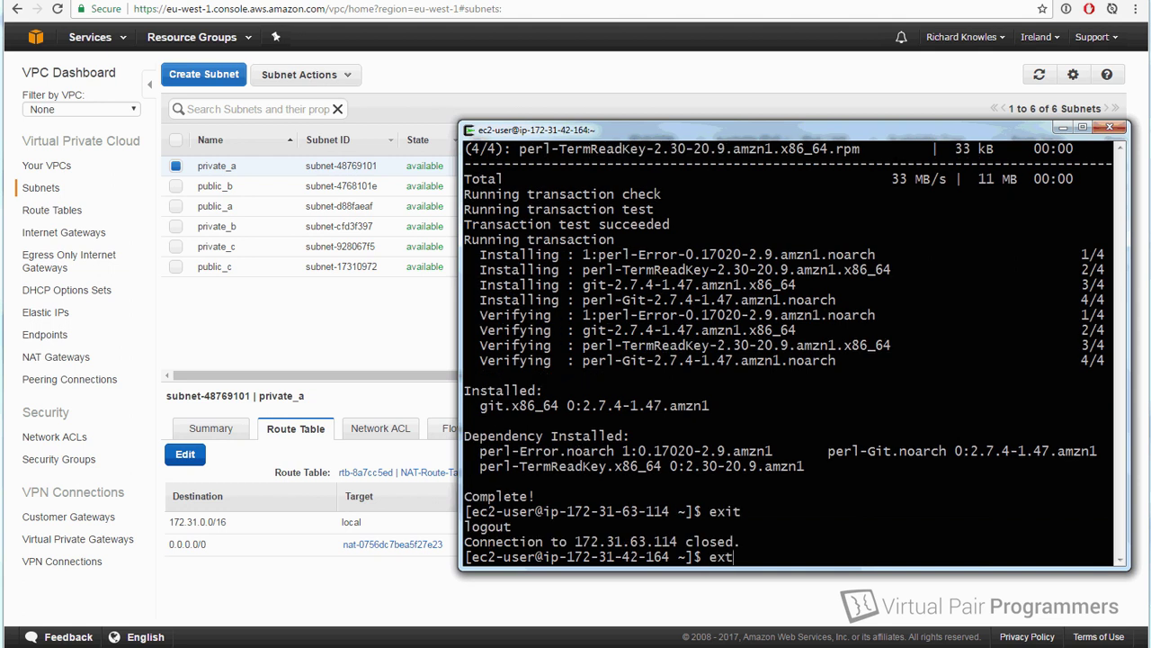
text(it)
key(Return)
- Open the running instances in the EC2 console and terminate the Position_Tracker instance
click(209, 286)
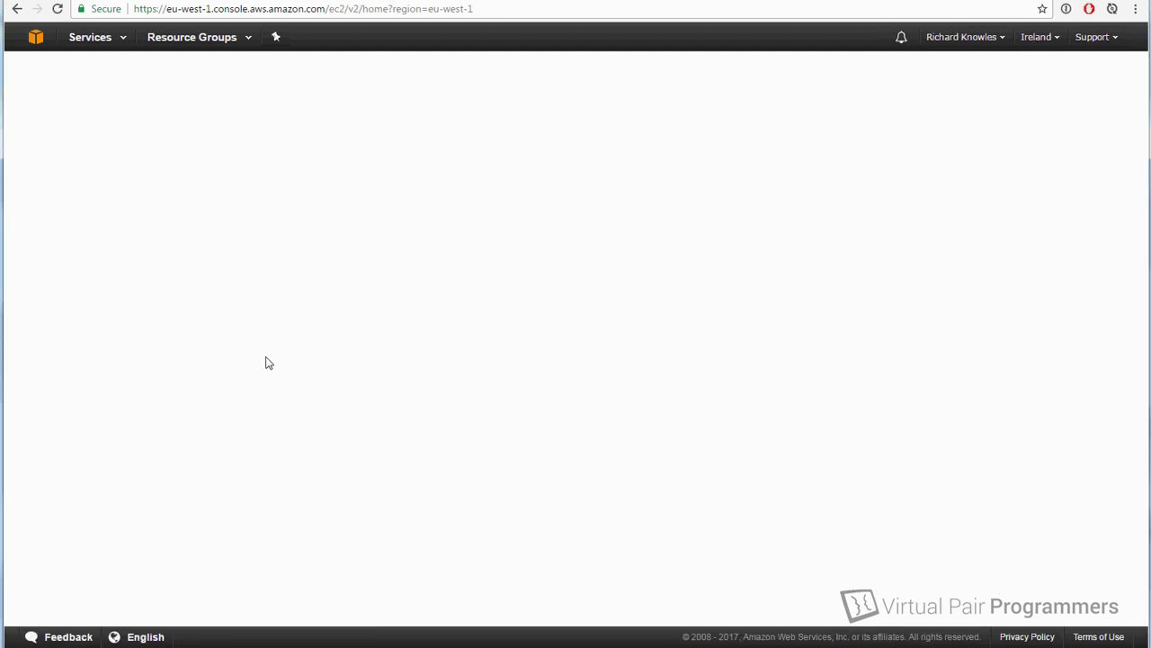
click(265, 117)
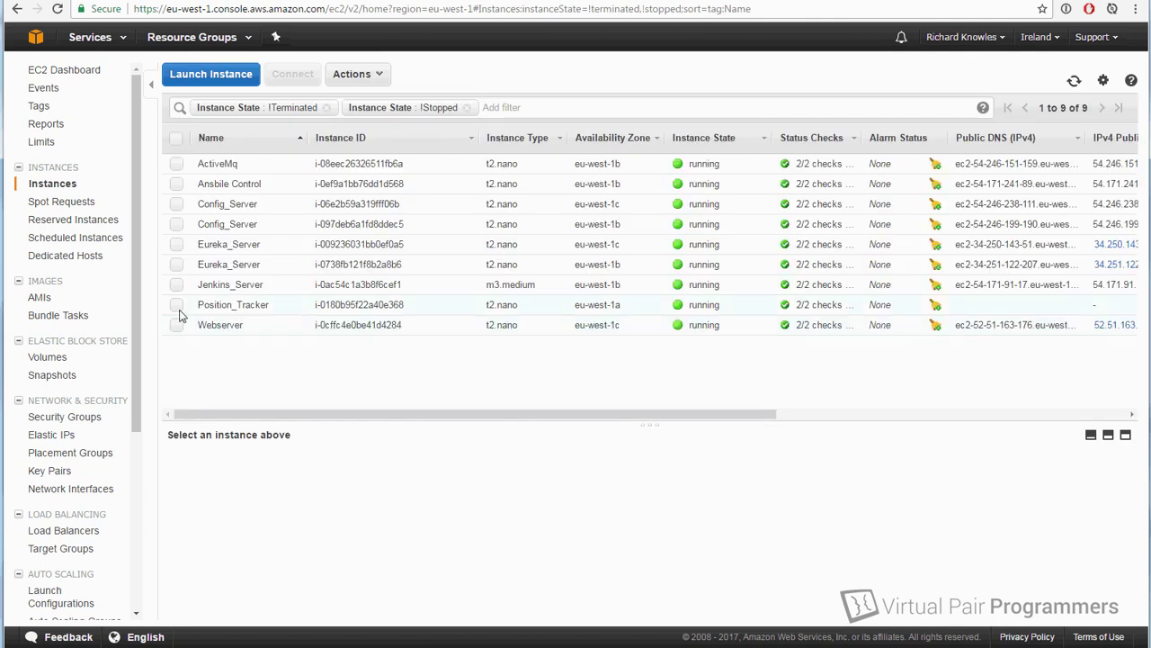
click(230, 308)
click(364, 78)
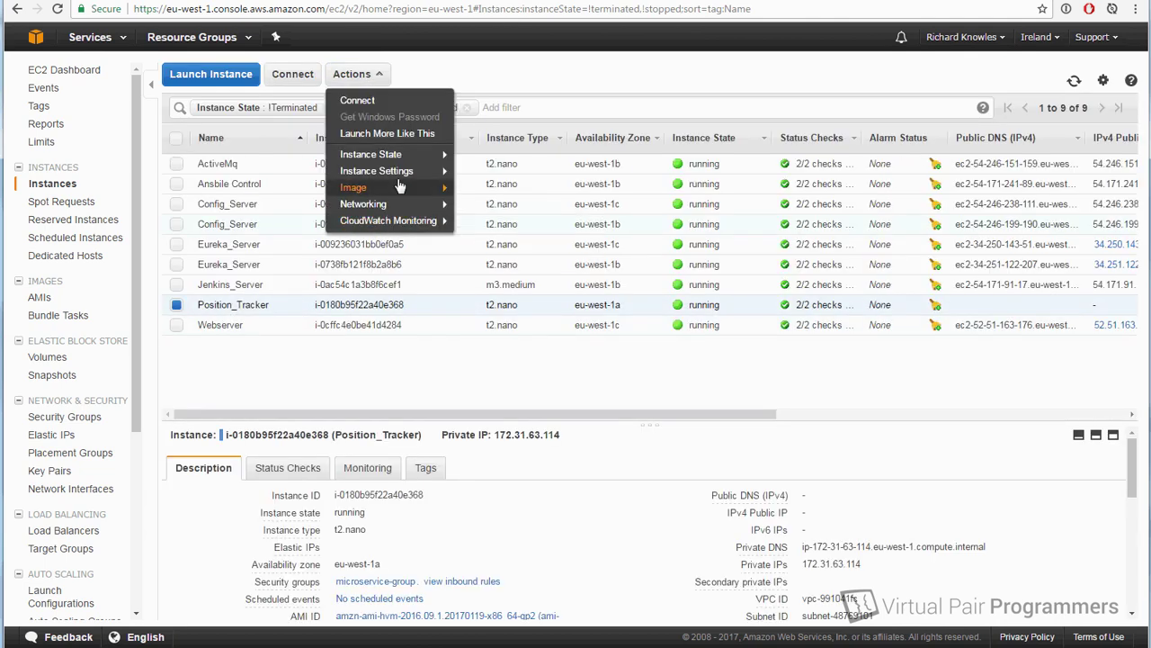
mouse_move(406, 156)
click(488, 204)
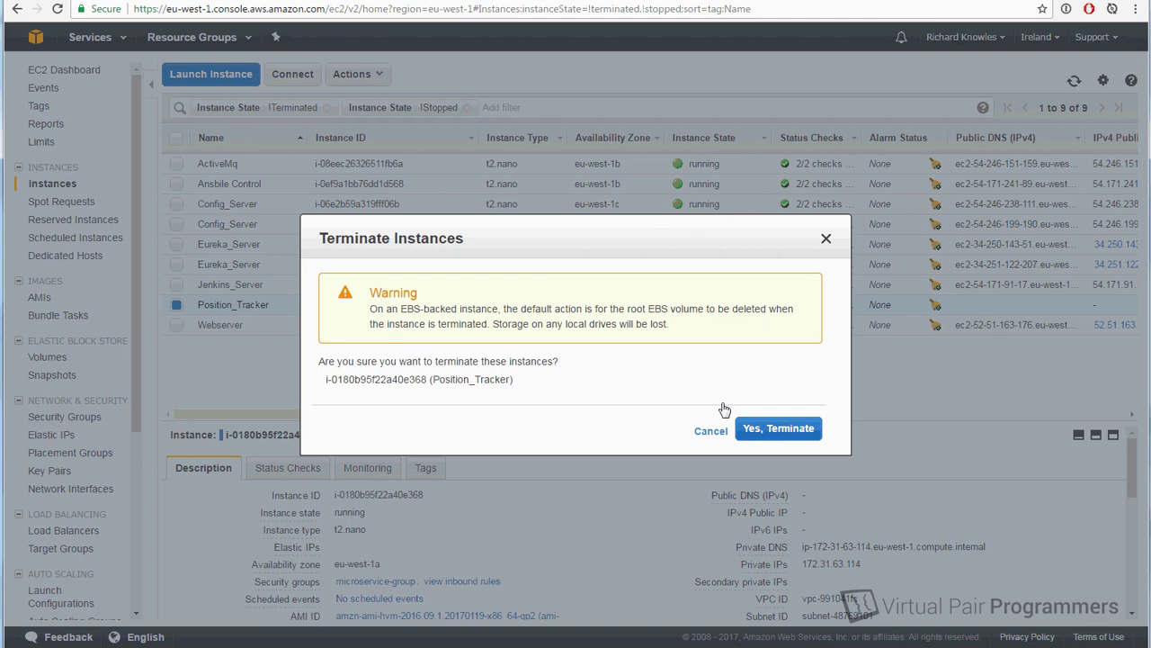
click(779, 427)
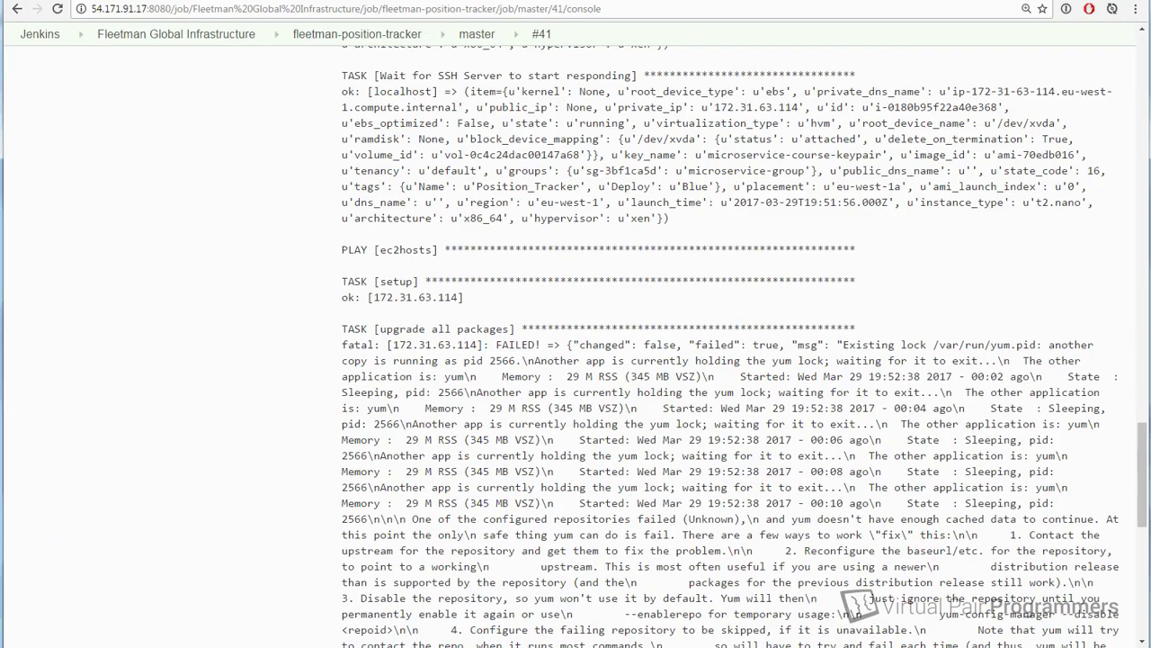
- Start a new build of fleetman-position-tracker's master branch in Jenkins, logging in when required, and open build #42's console output
scroll(384, 491, up, 10)
scroll(384, 490, up, 15)
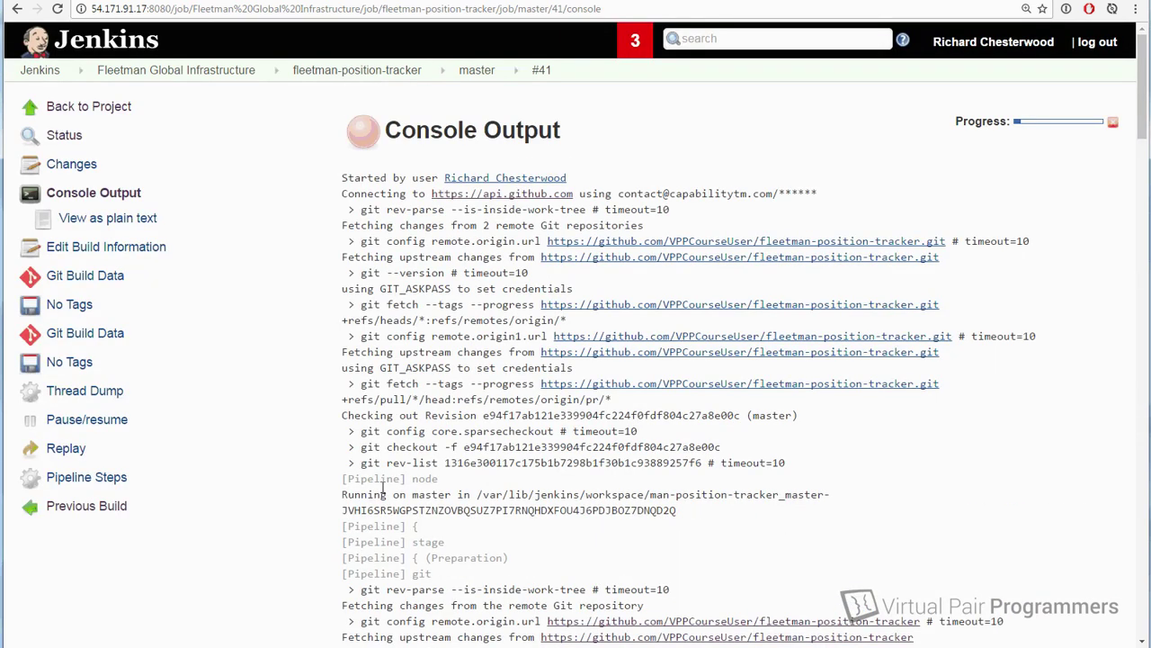
click(93, 108)
click(420, 204)
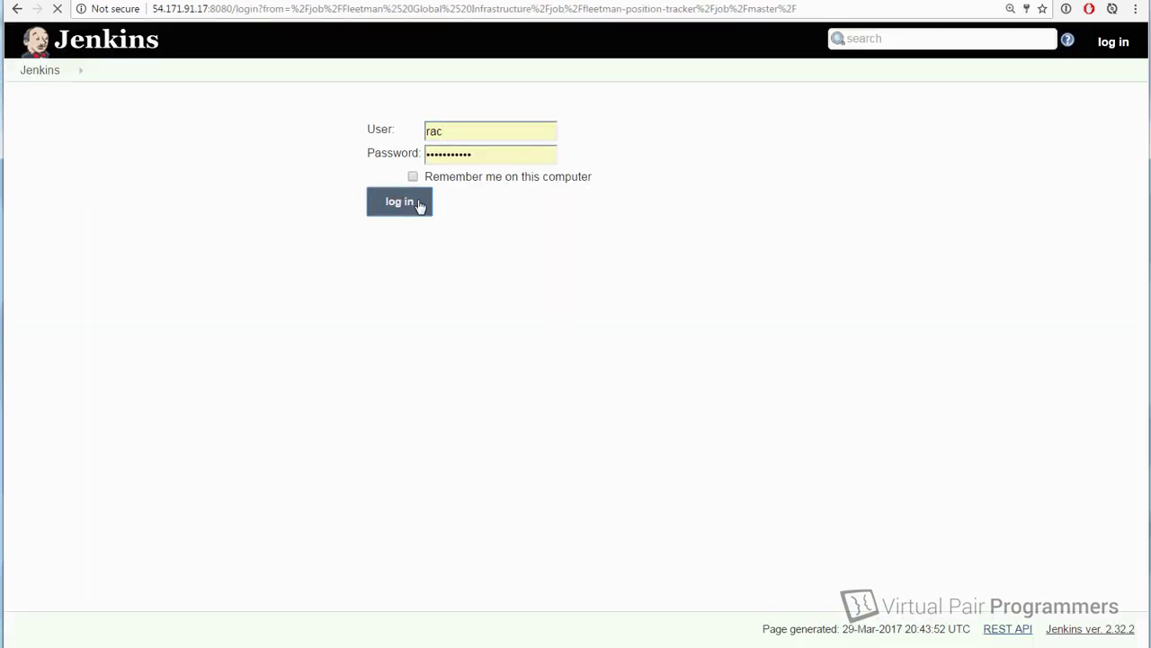
click(83, 197)
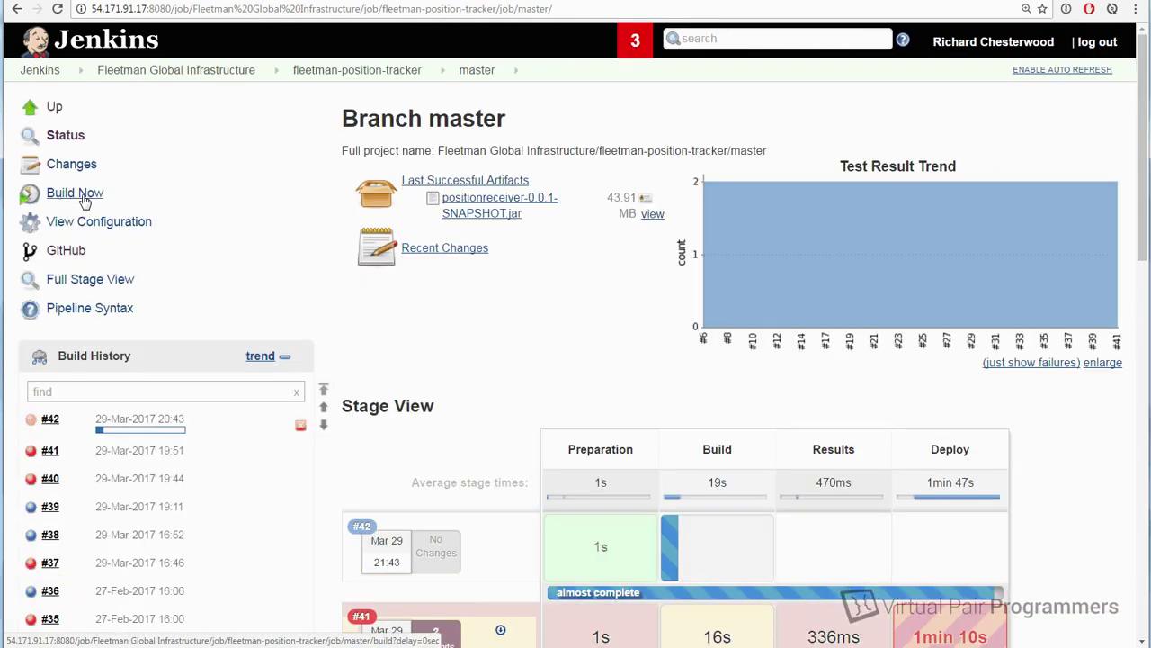
click(50, 418)
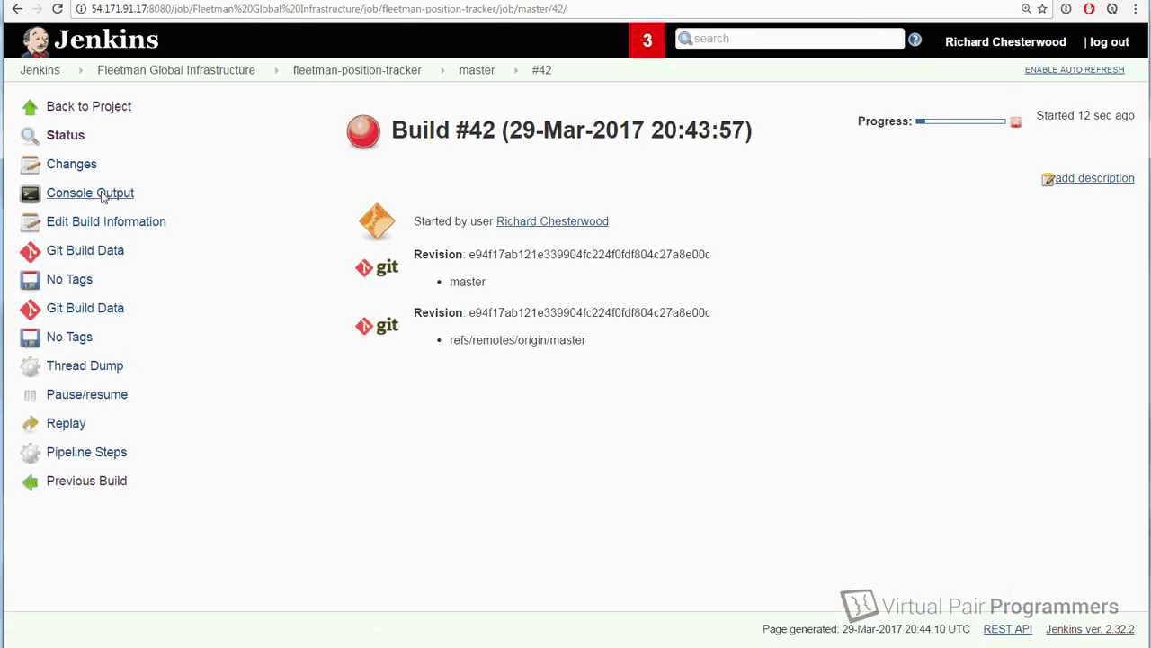
click(90, 192)
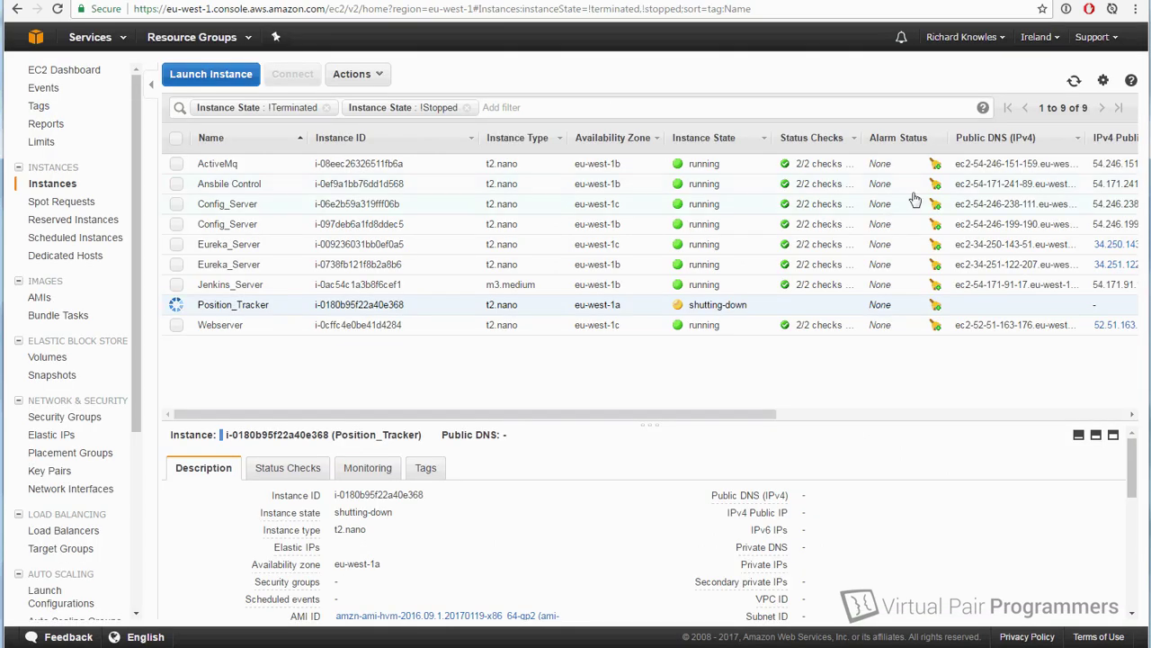
- Switch to the EC2 console, refresh the instance list and check the new Position_Tracker instance alongside build #42's console output
click(1074, 81)
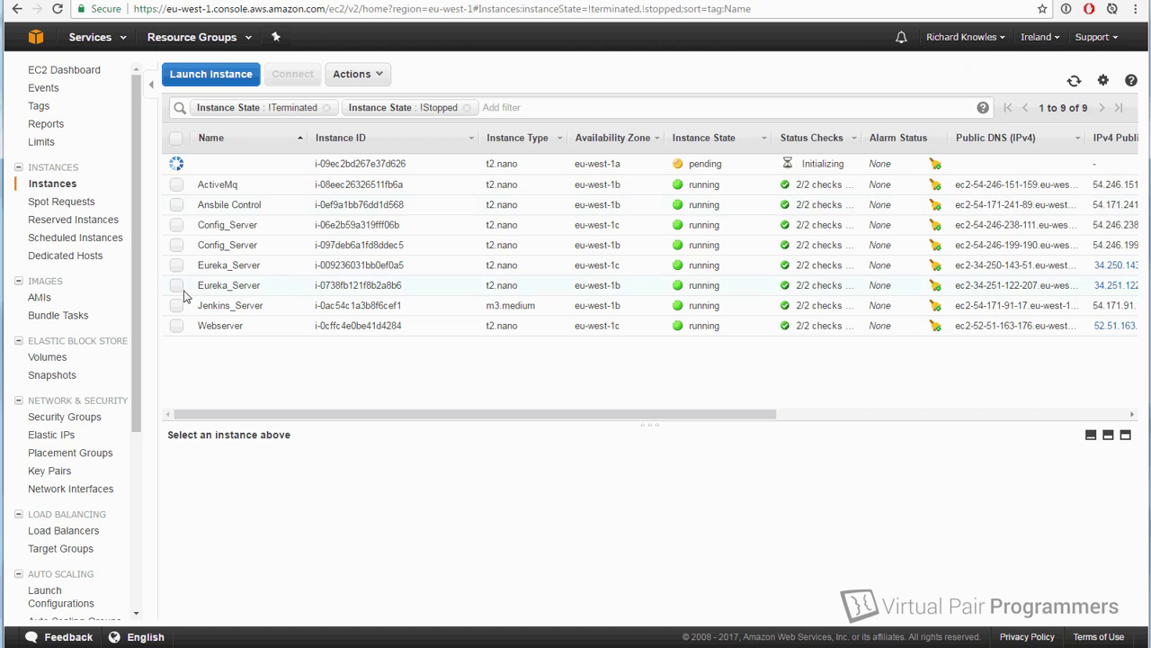
click(177, 164)
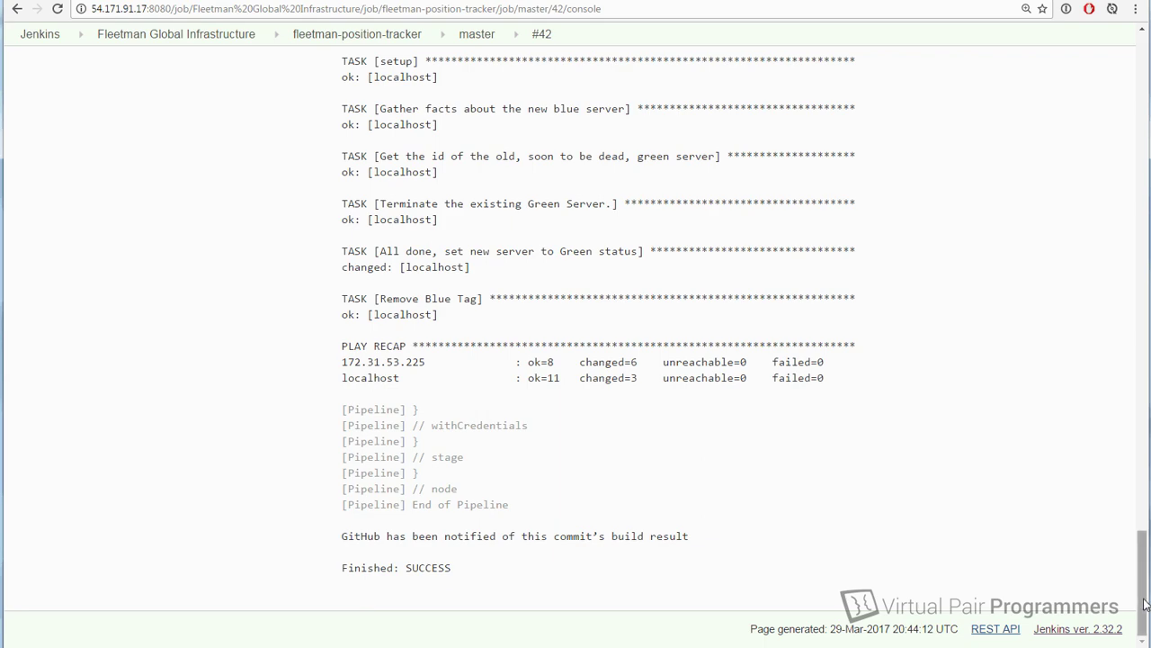
drag(1139, 552, 1135, 81)
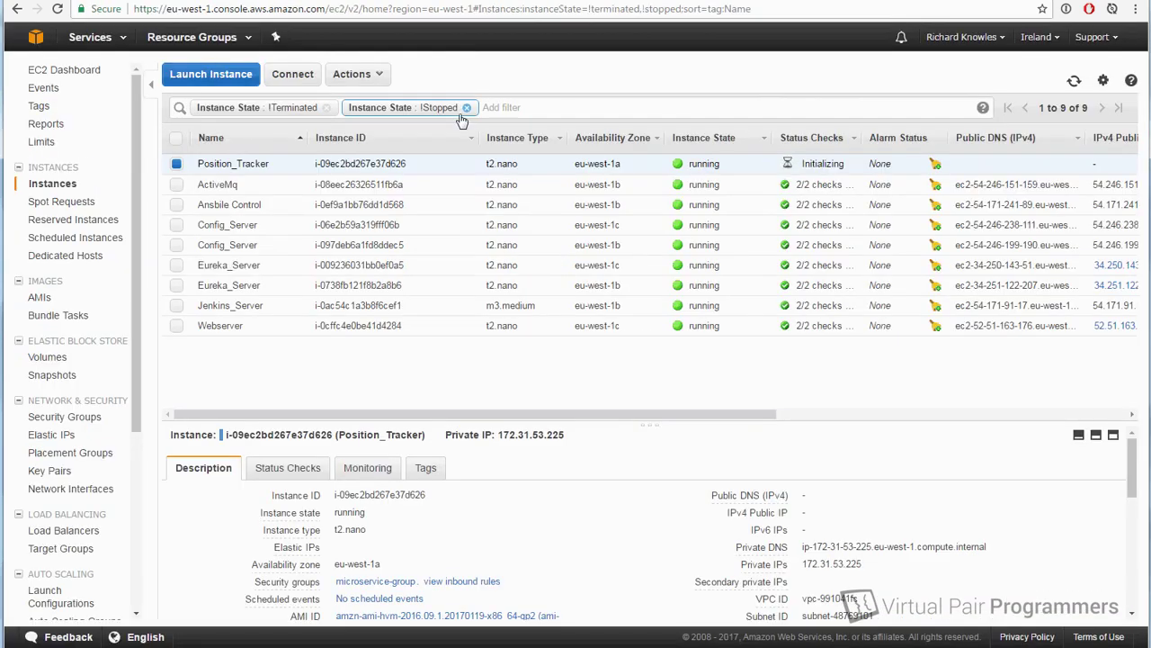
click(1074, 80)
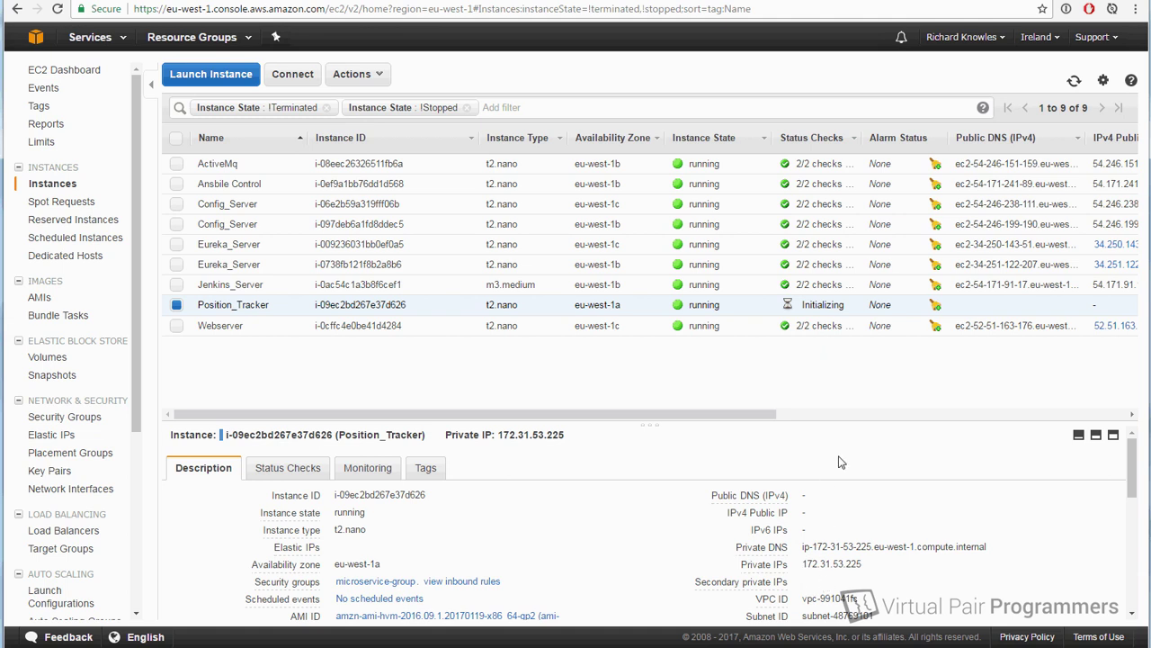
click(178, 306)
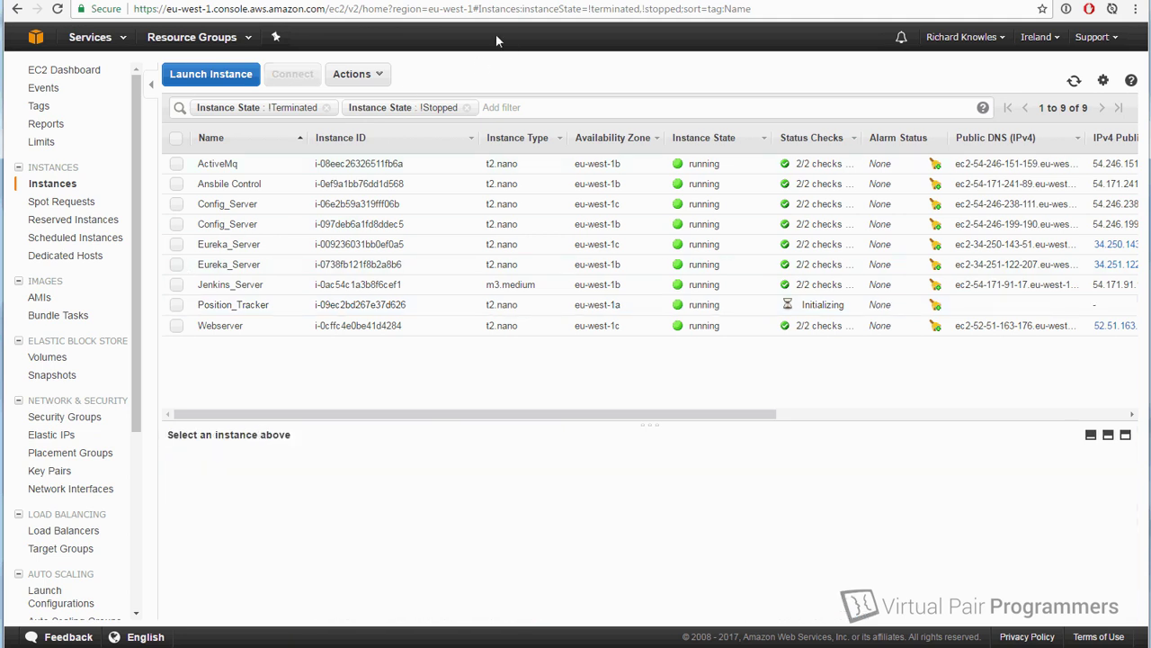
- Open the eu-west-1b Eureka_Server's dashboard at 34.251.122.207:8010 and examine the FLEETMAN-POSITION-TRACKER registration
click(176, 265)
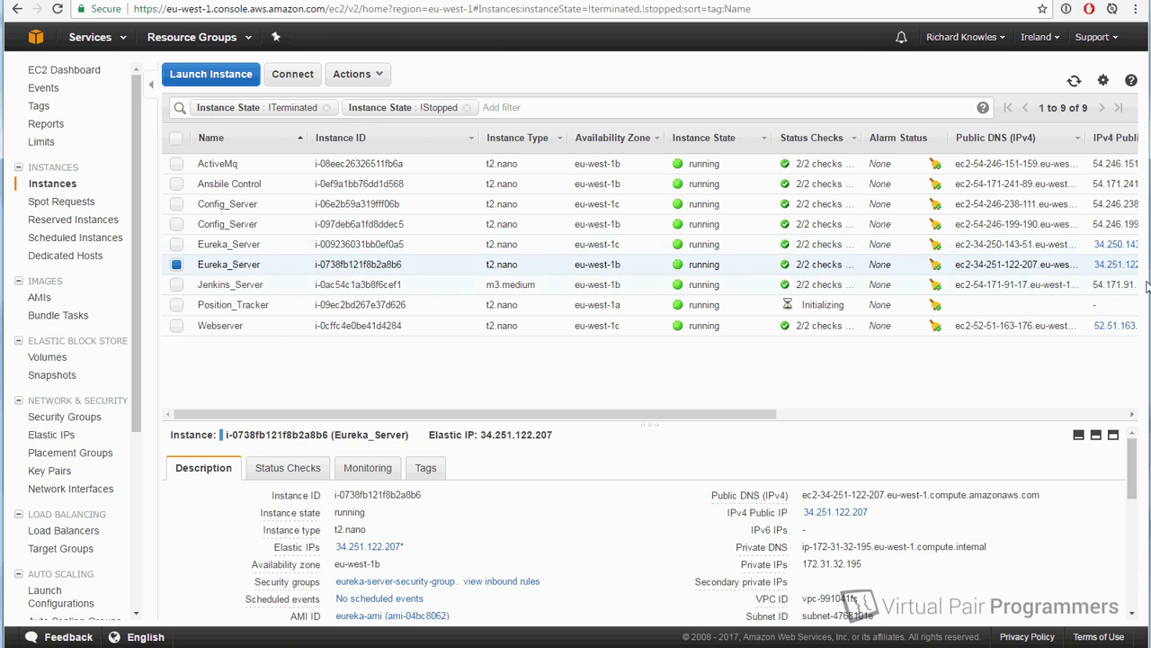
drag(781, 414, 864, 406)
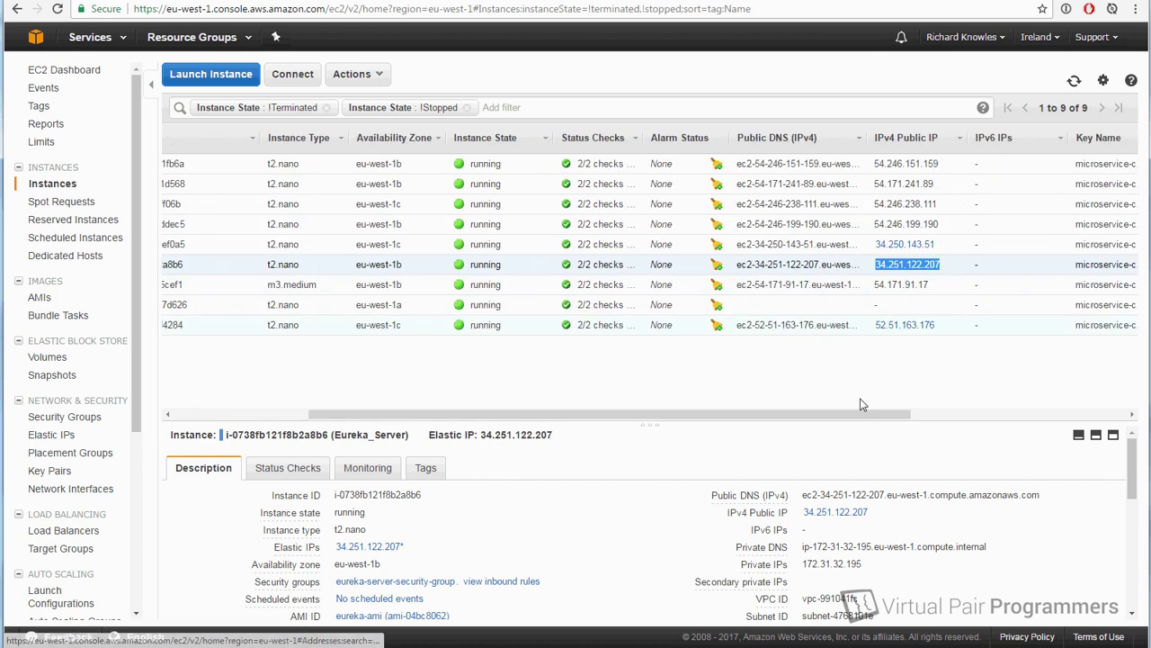
drag(874, 514, 802, 514)
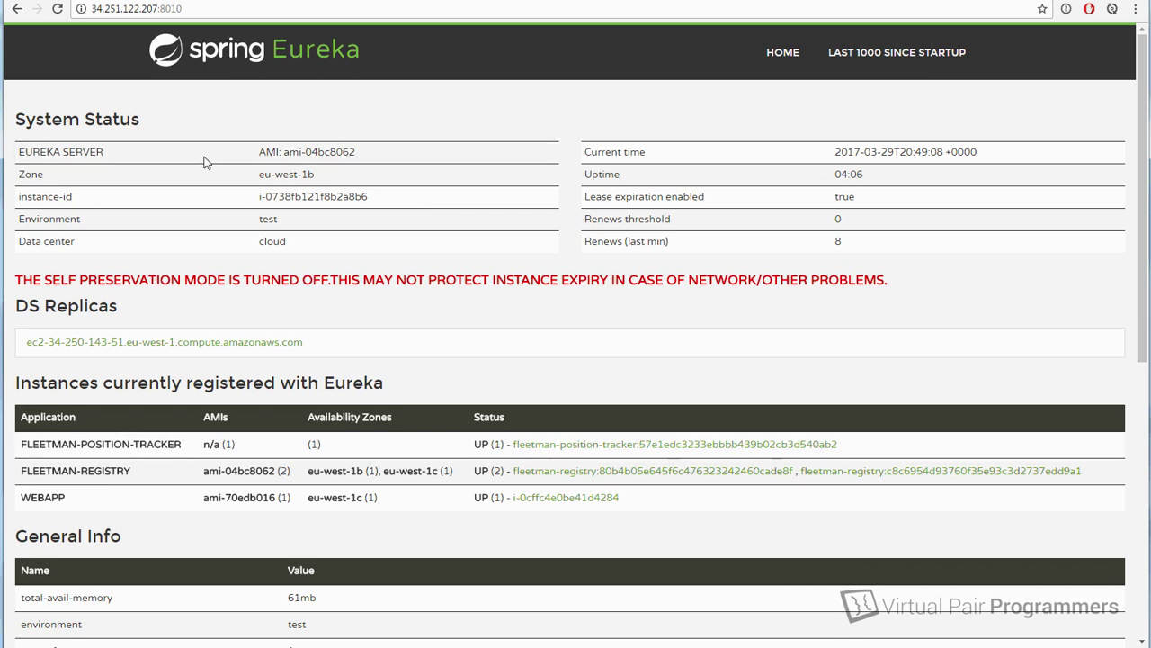
drag(21, 446, 162, 447)
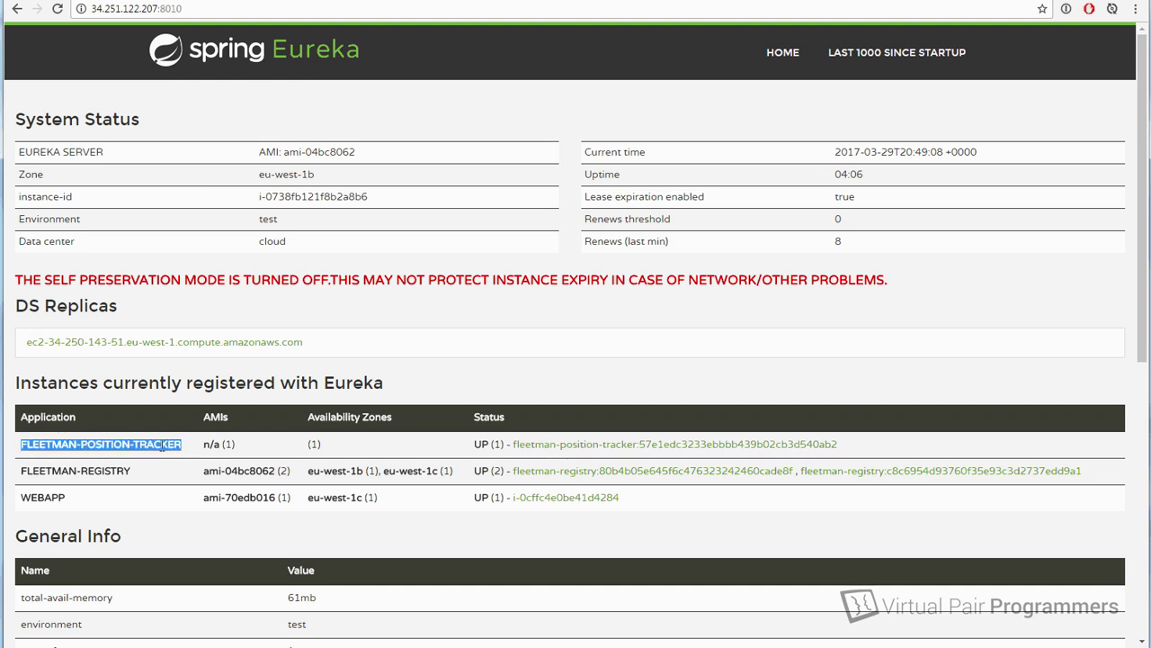
click(166, 454)
drag(22, 444, 155, 441)
click(177, 450)
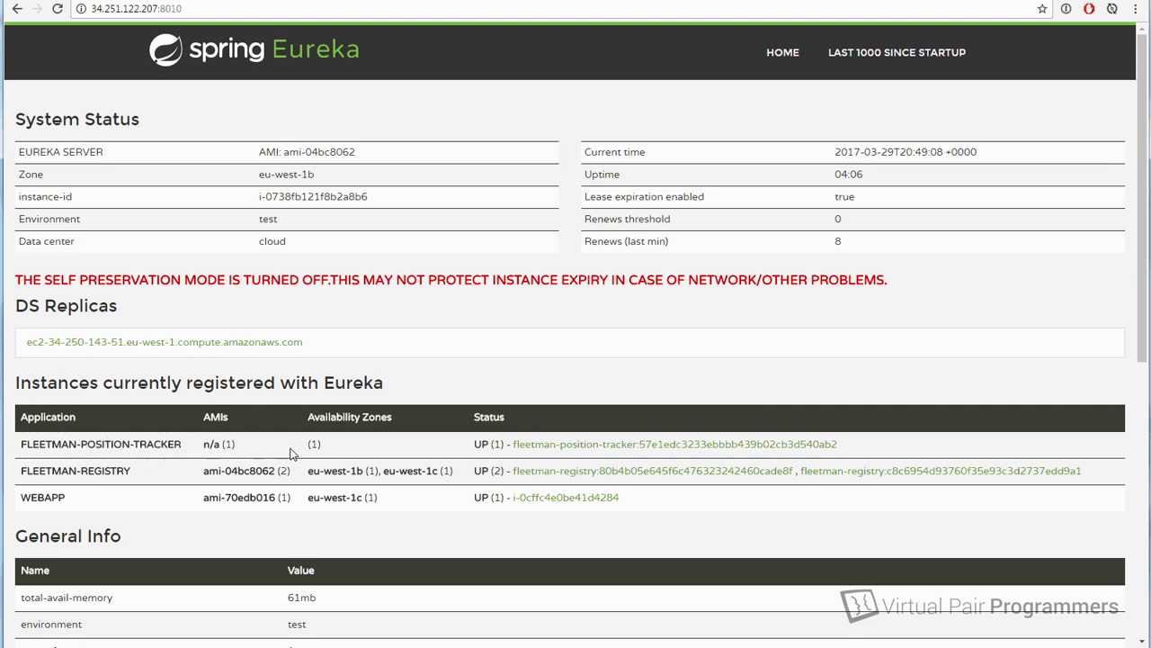
- Open the registered fleetman-position-tracker instance's link in a new tab and examine its internal address
scroll(297, 450, down, 1)
right_click(607, 376)
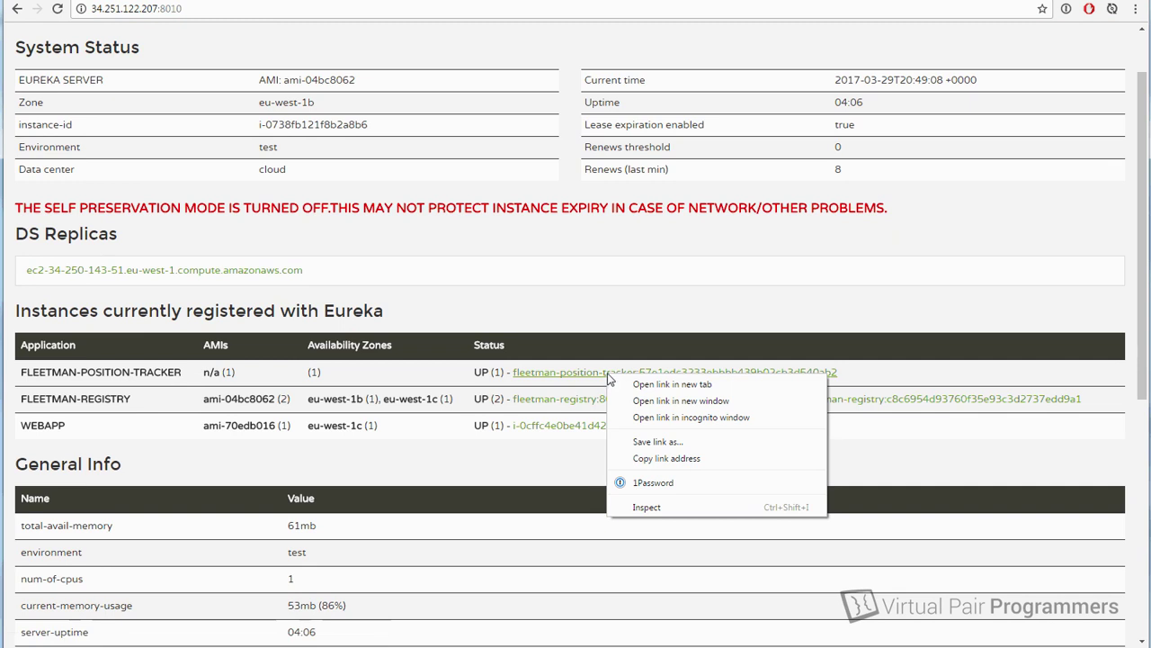
click(672, 384)
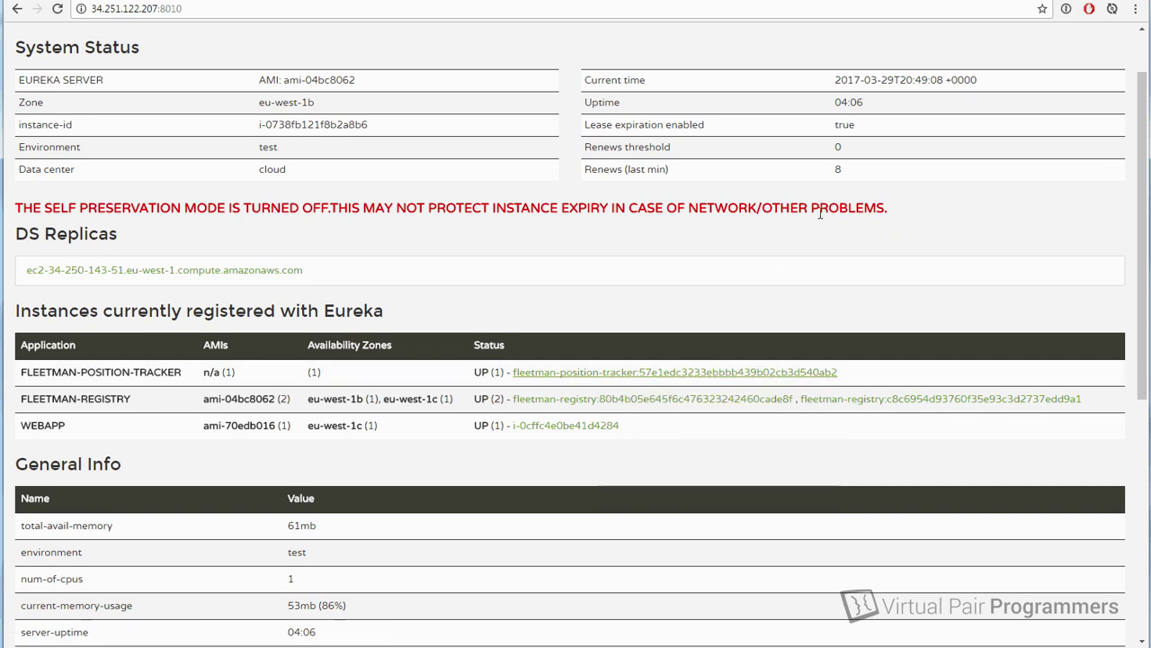
key(ctrl+Tab)
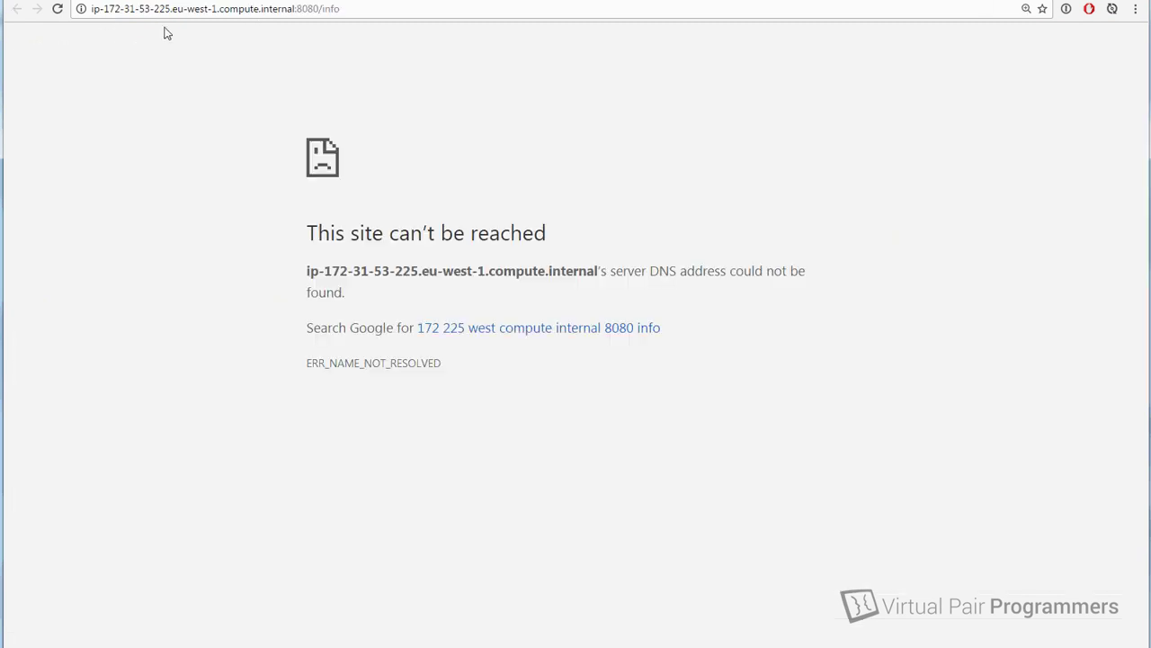
click(125, 13)
click(129, 12)
drag(94, 9, 340, 9)
click(448, 26)
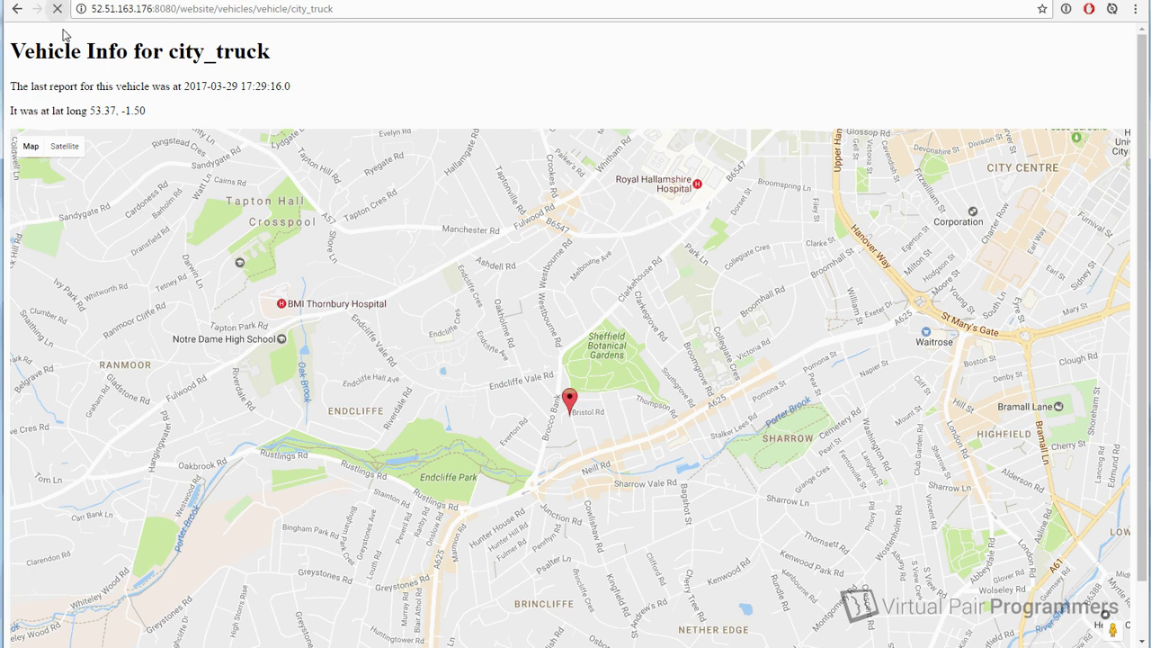
- Reload the city_truck vehicle page on 52.51.163.176:8080 to check for live position reports
click(57, 8)
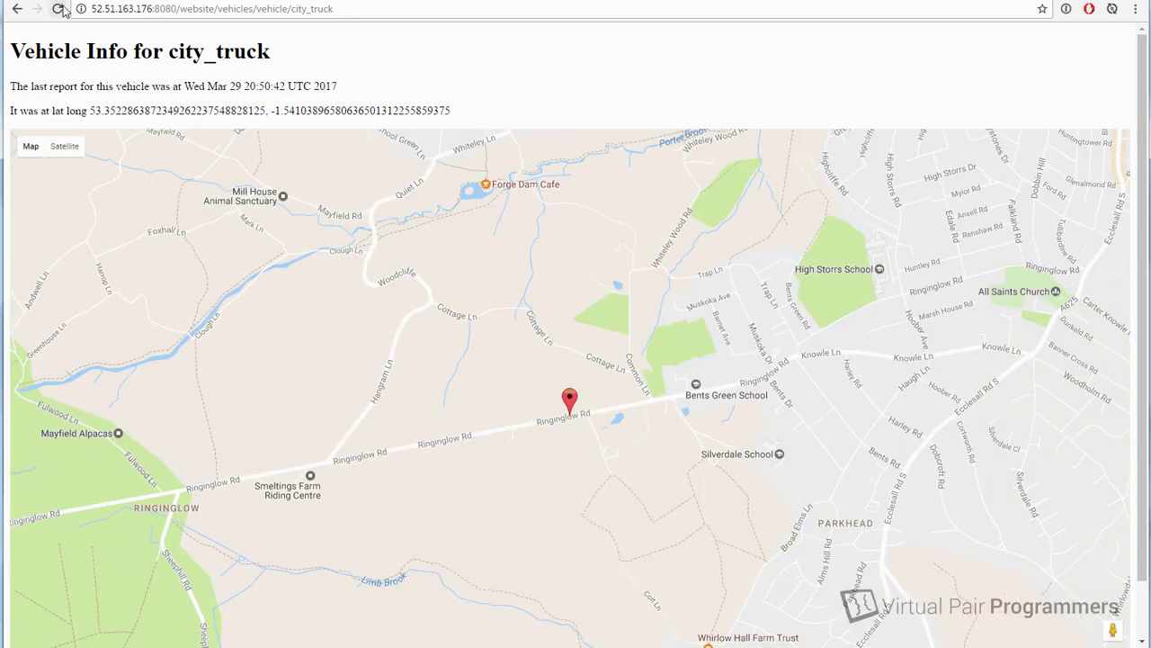
click(57, 8)
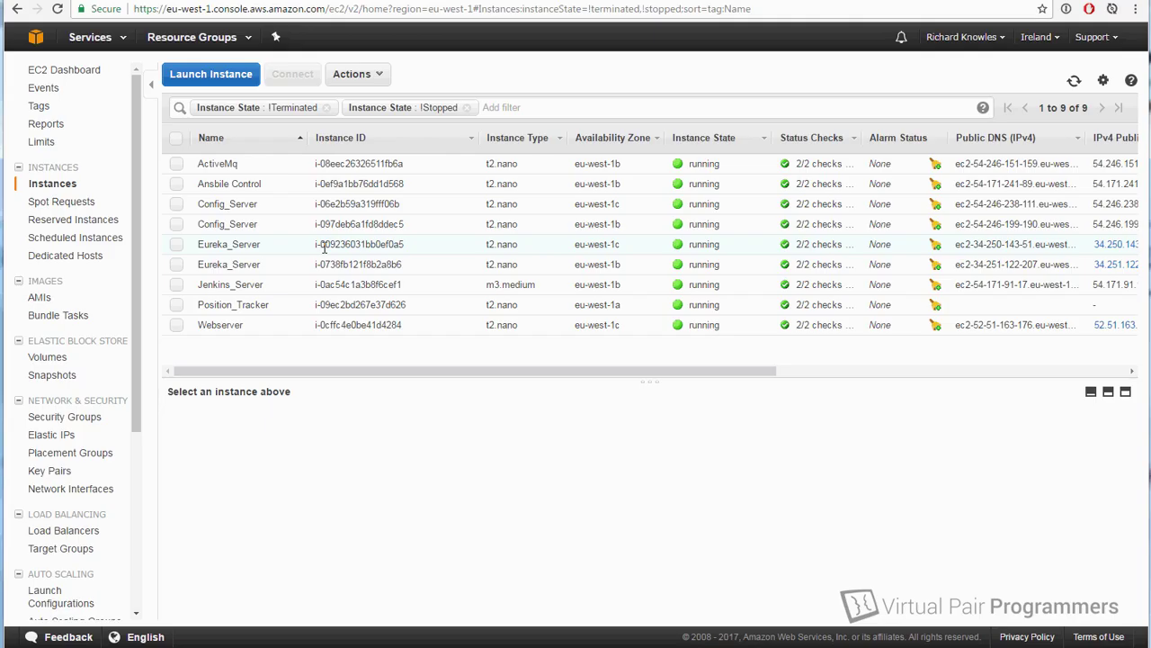
- Open the Position_Tracker instance's microservice-group inbound rules in the EC2 console, delete the TCP 8080 rule and save
click(176, 305)
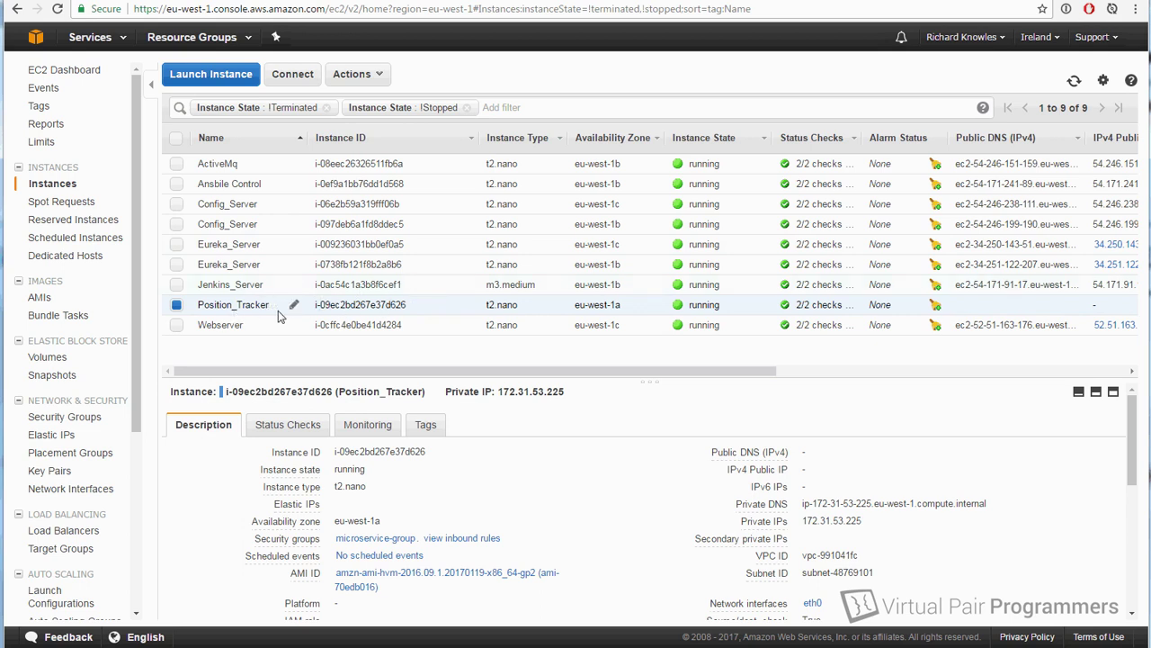
click(382, 540)
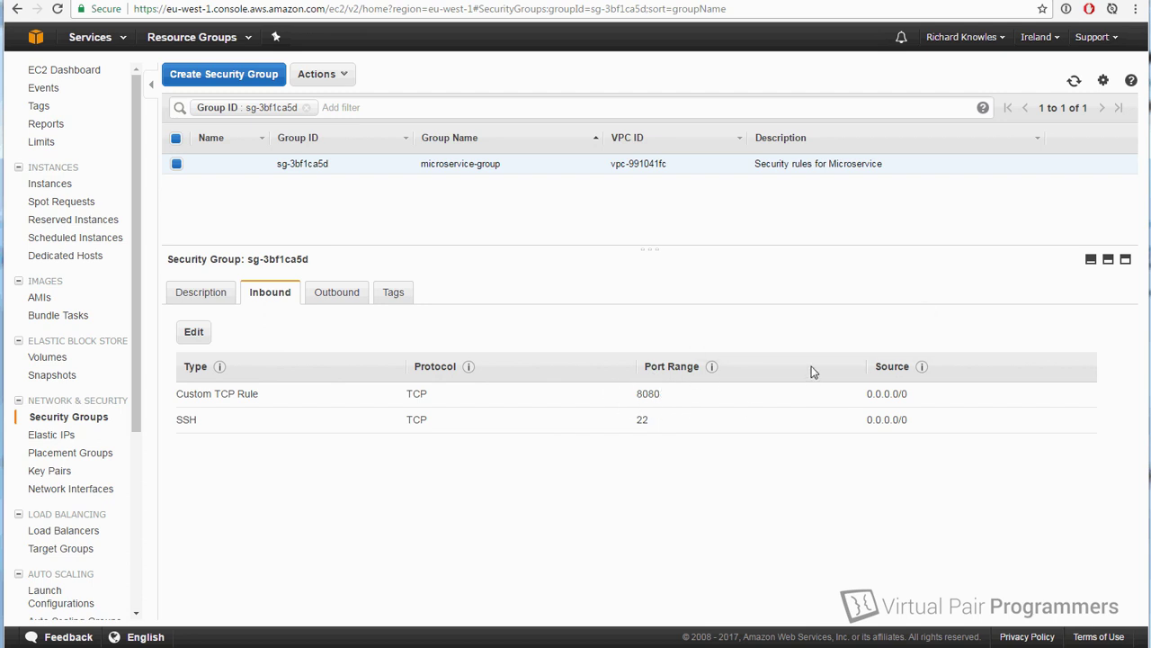
click(194, 332)
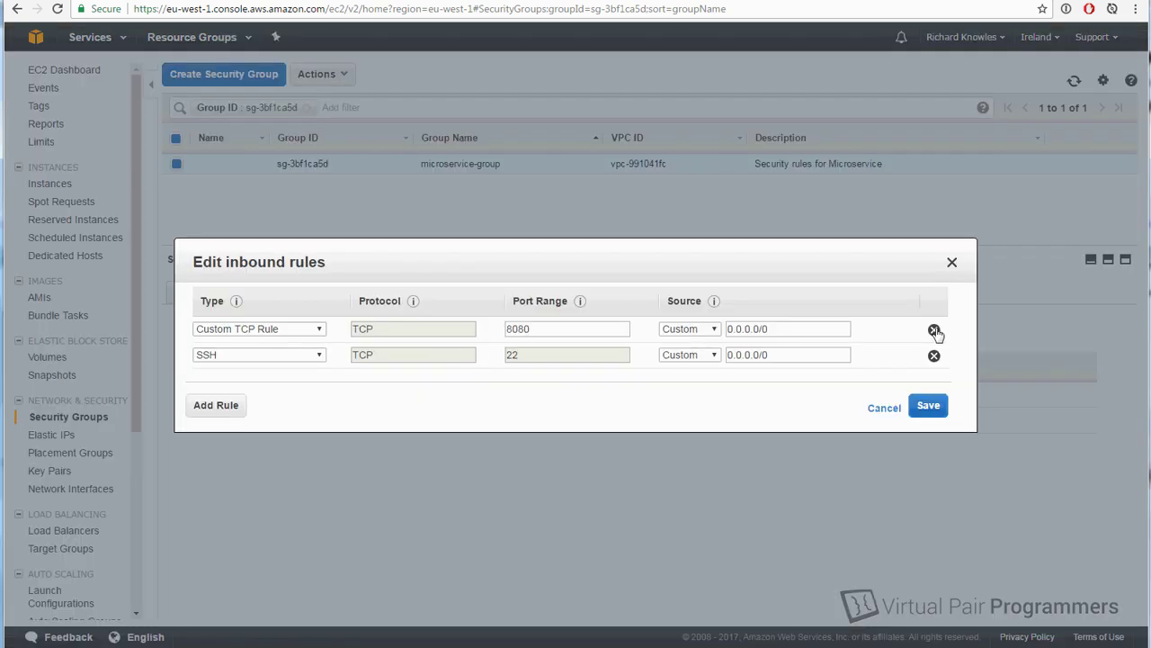
click(934, 331)
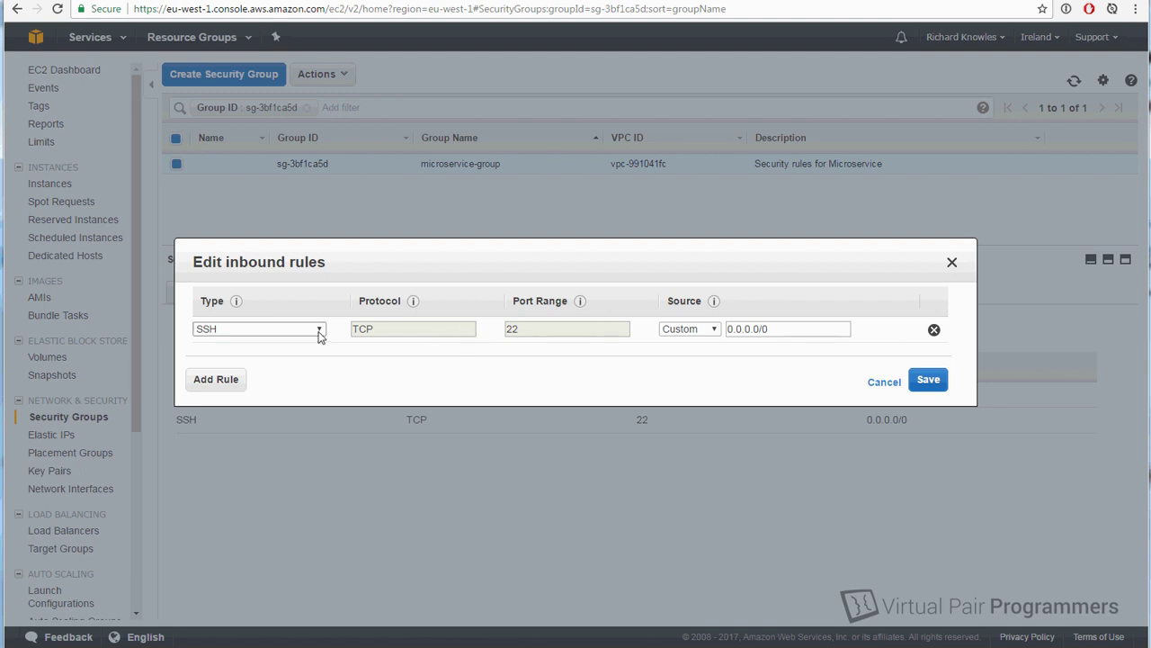
click(932, 381)
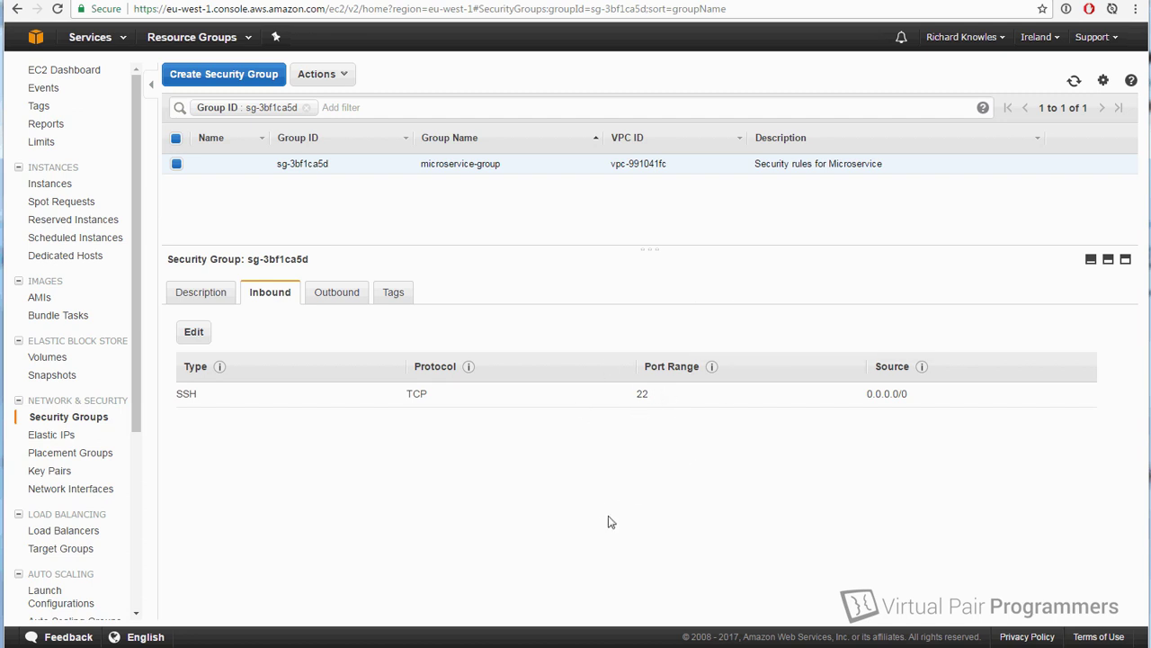
drag(932, 436, 788, 120)
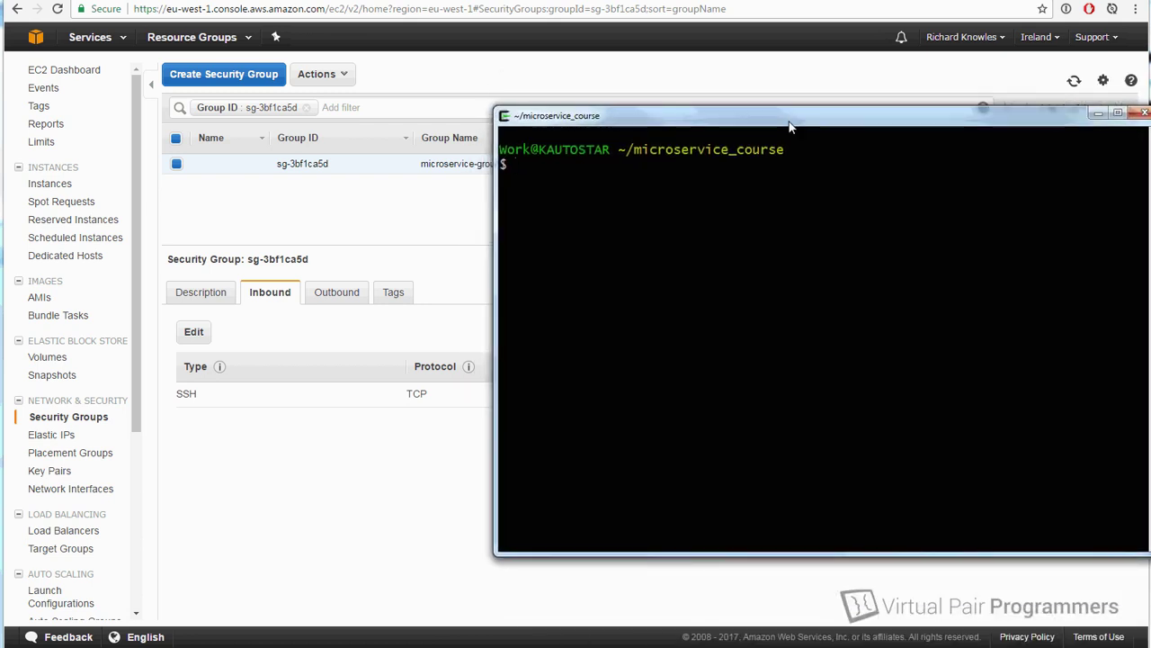
text(clear)
key(Return)
key(Up)
key(Up)
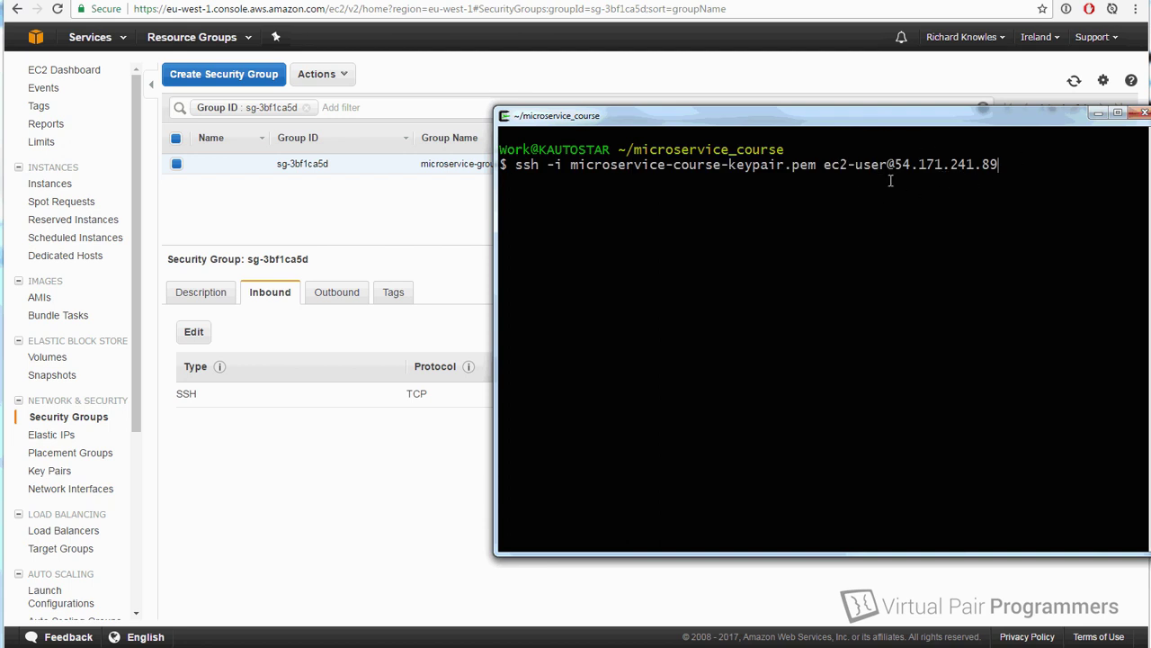
key(Return)
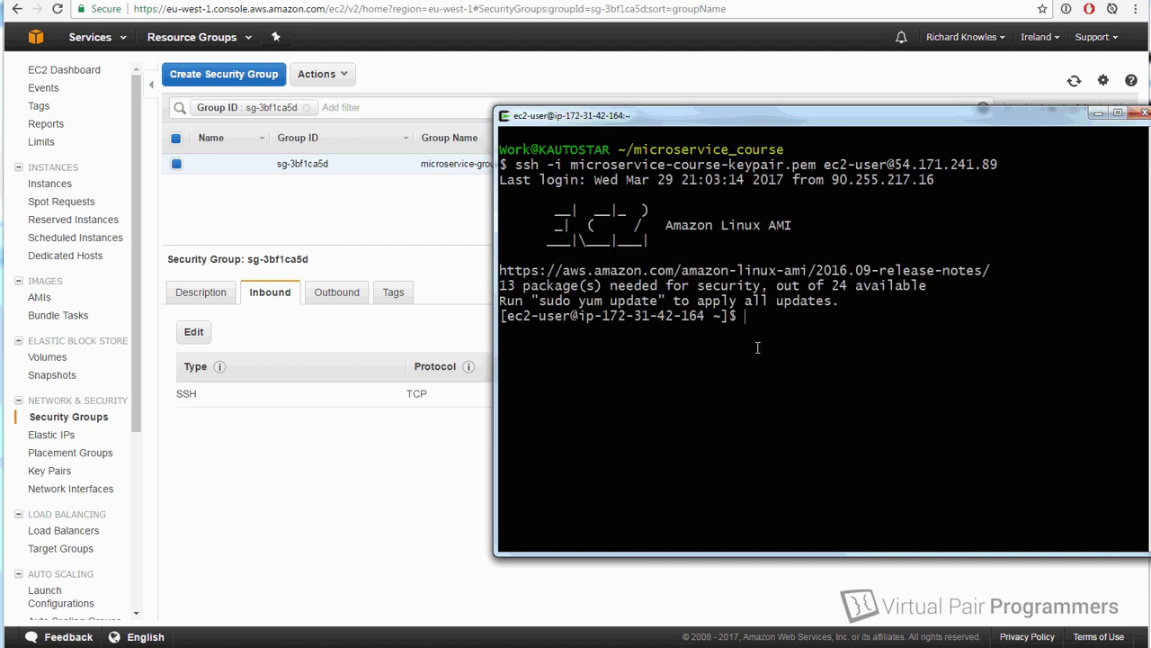
key(Return)
text(ssh -i mic)
key(Tab)
text(ec2-us)
- Copy Position_Tracker's private IP 172.31.53.225 from the EC2 instance details and return to the terminal
drag(546, 115, 695, 275)
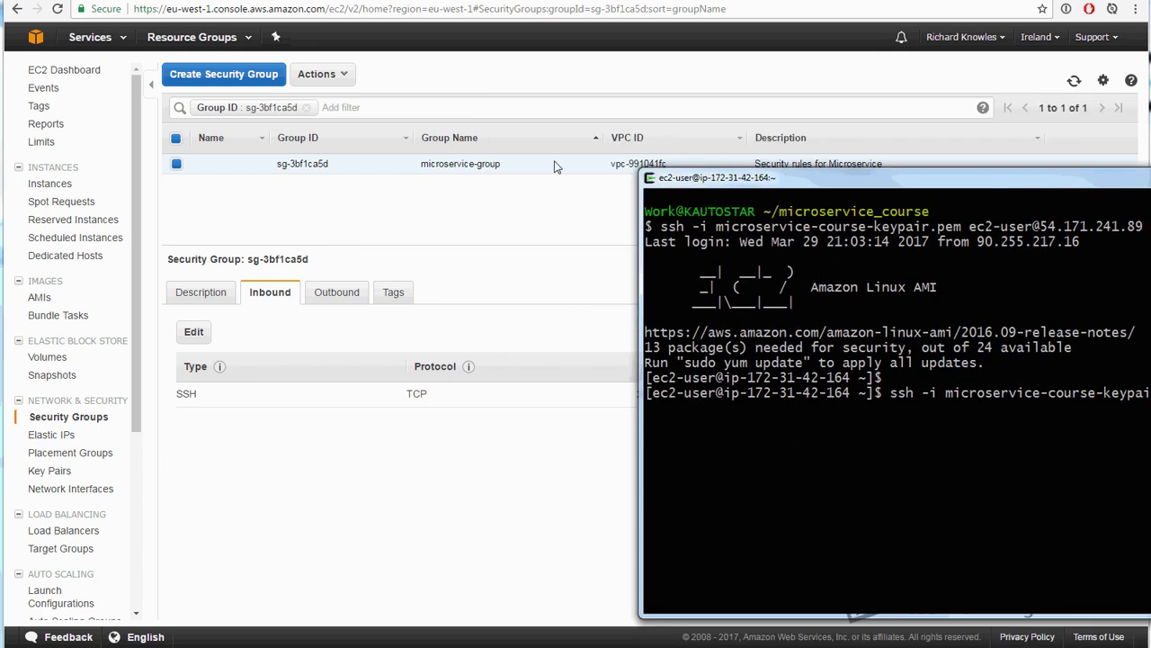
click(364, 223)
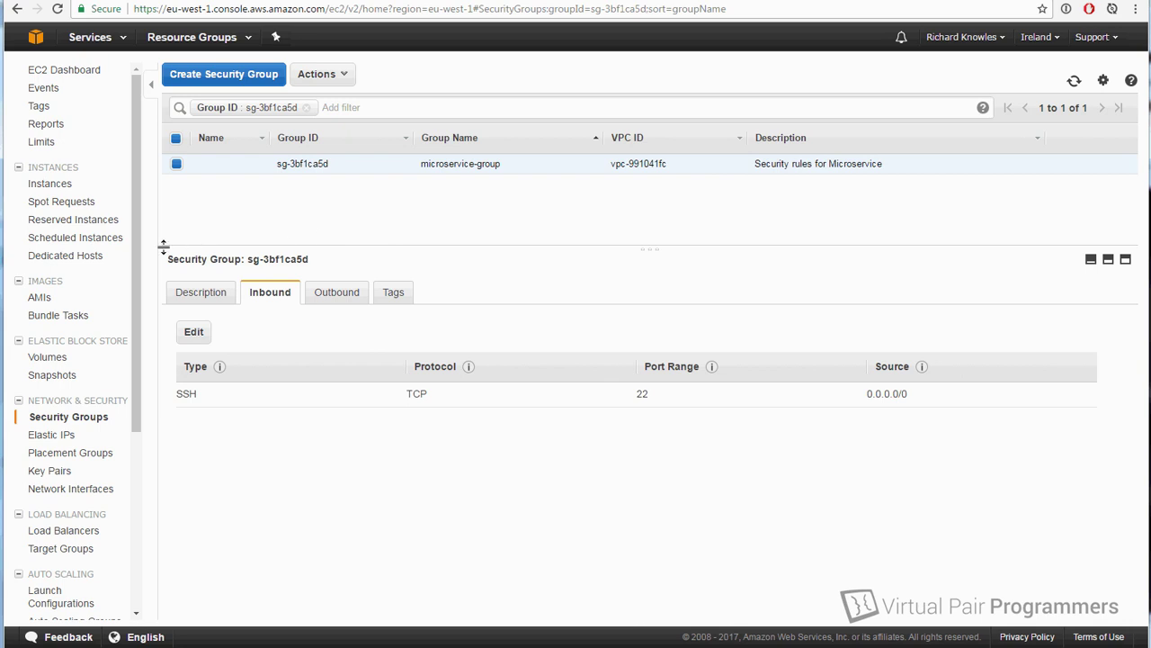
click(60, 191)
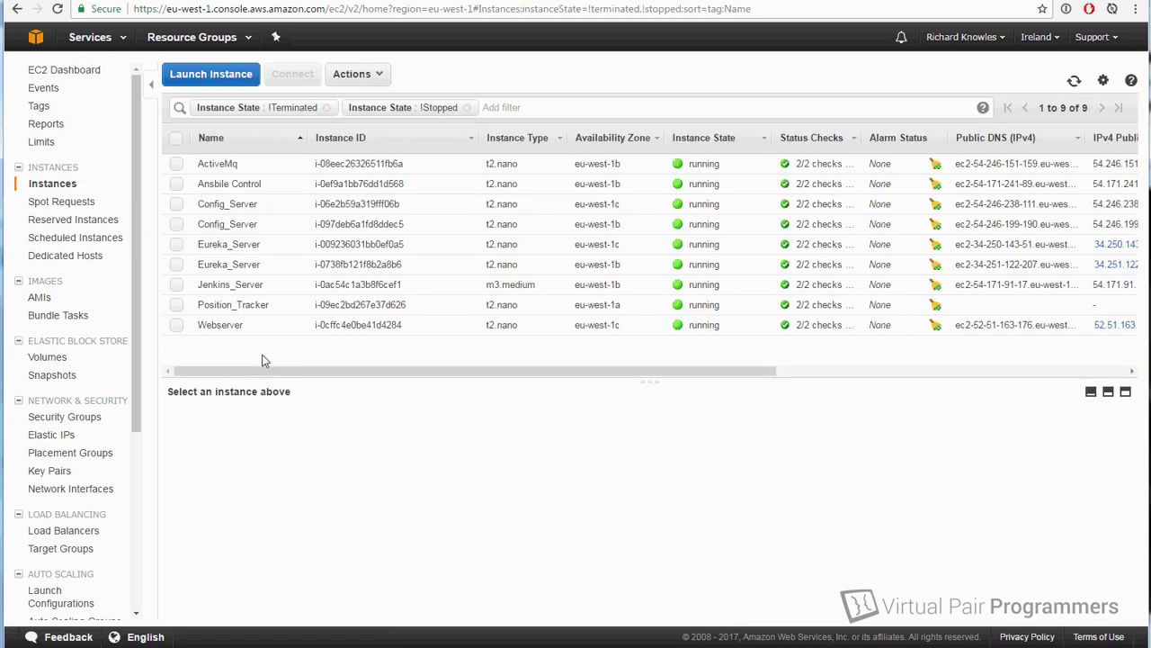
click(178, 306)
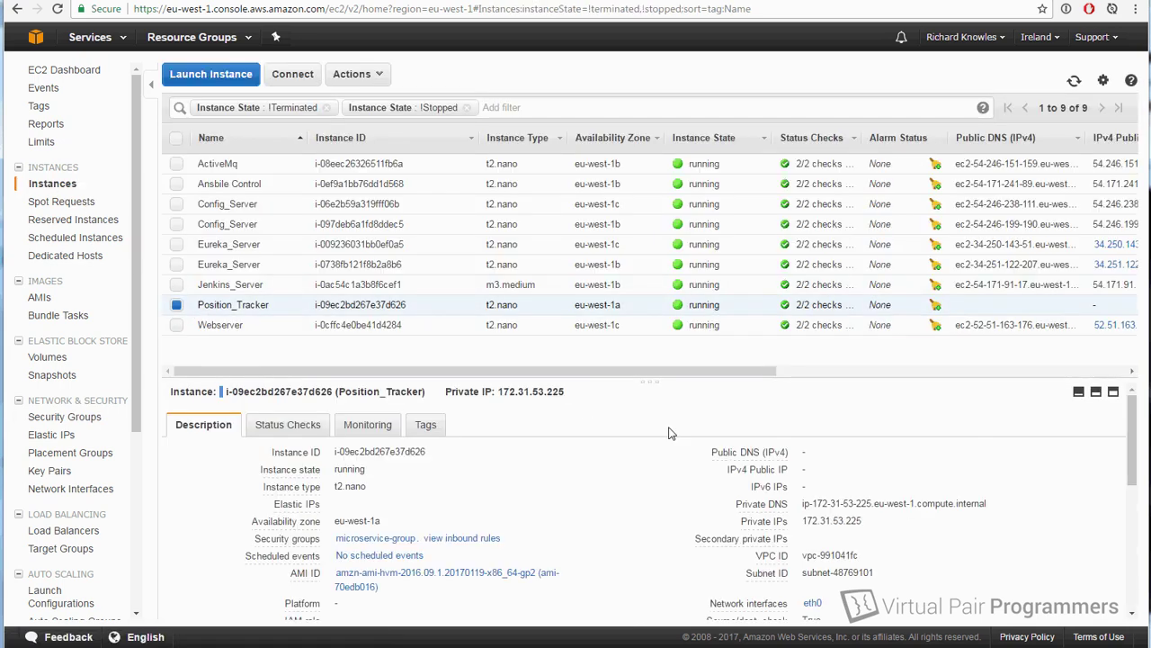
drag(821, 526, 867, 526)
key(ctrl+c)
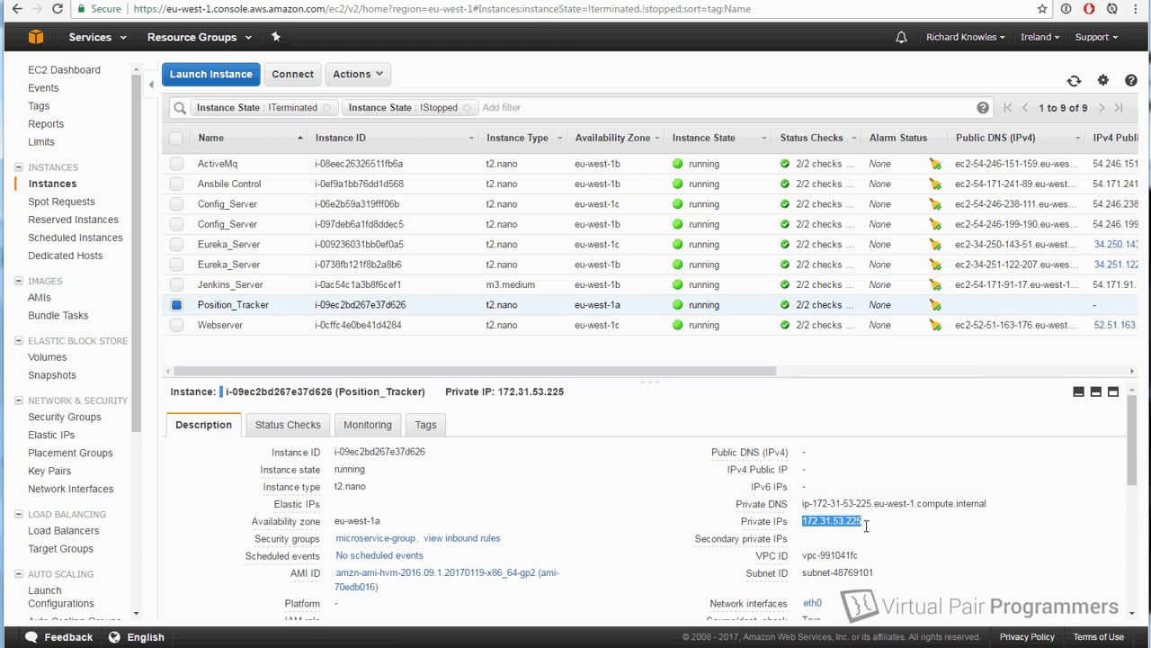
key(alt+Tab)
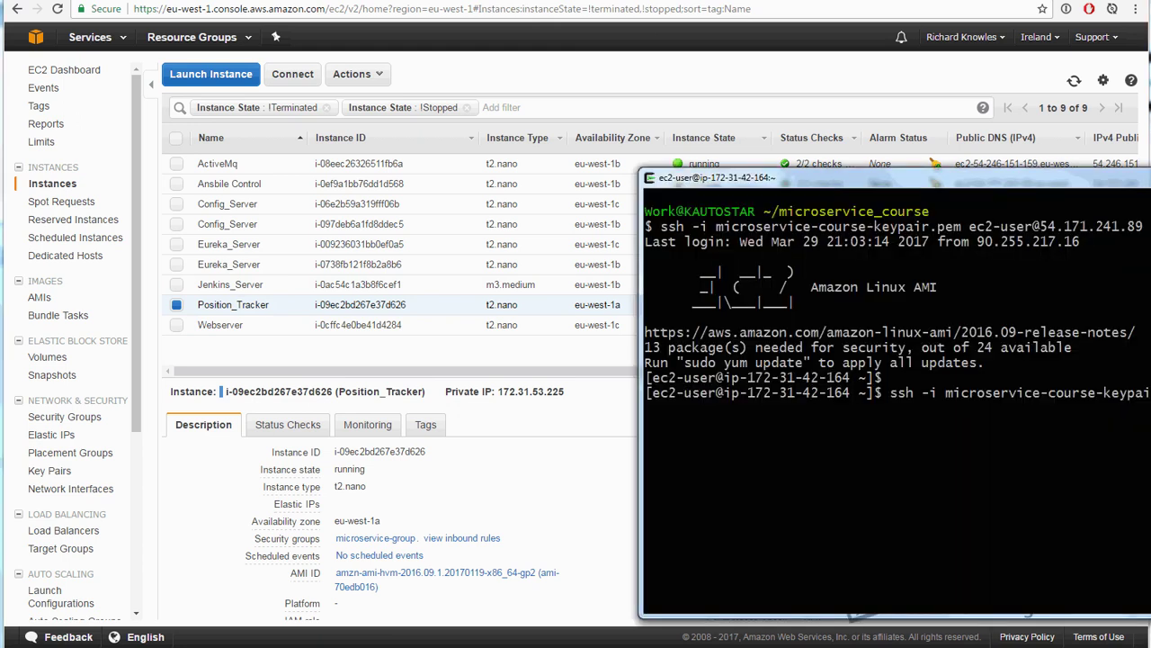
key(shift+Insert)
drag(1072, 176, 1009, 87)
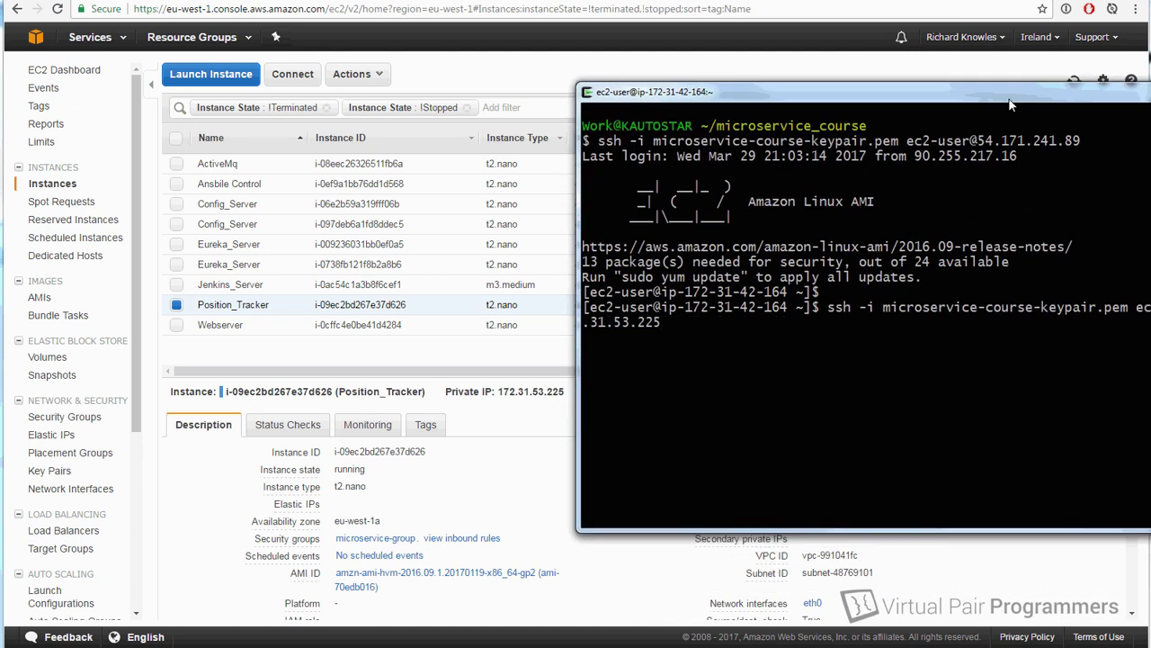
key(Return)
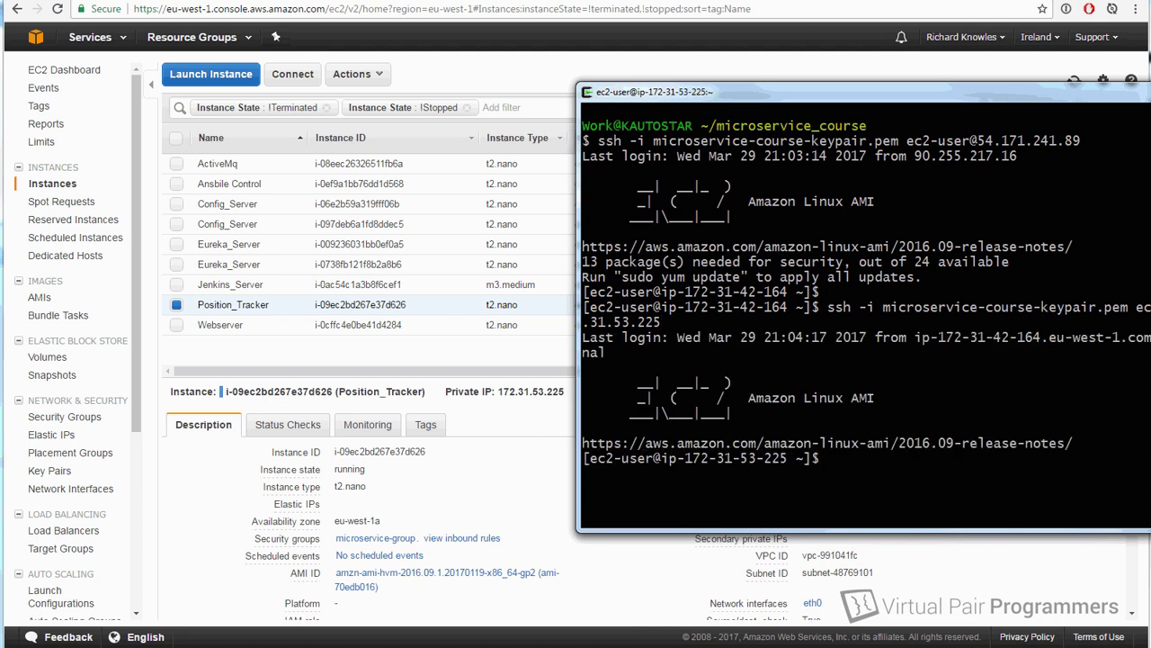
text(exit)
key(Return)
- Open Position_Tracker's microservice-group security group in the EC2 console, delete its inbound SSH rule and save
key(alt+Tab)
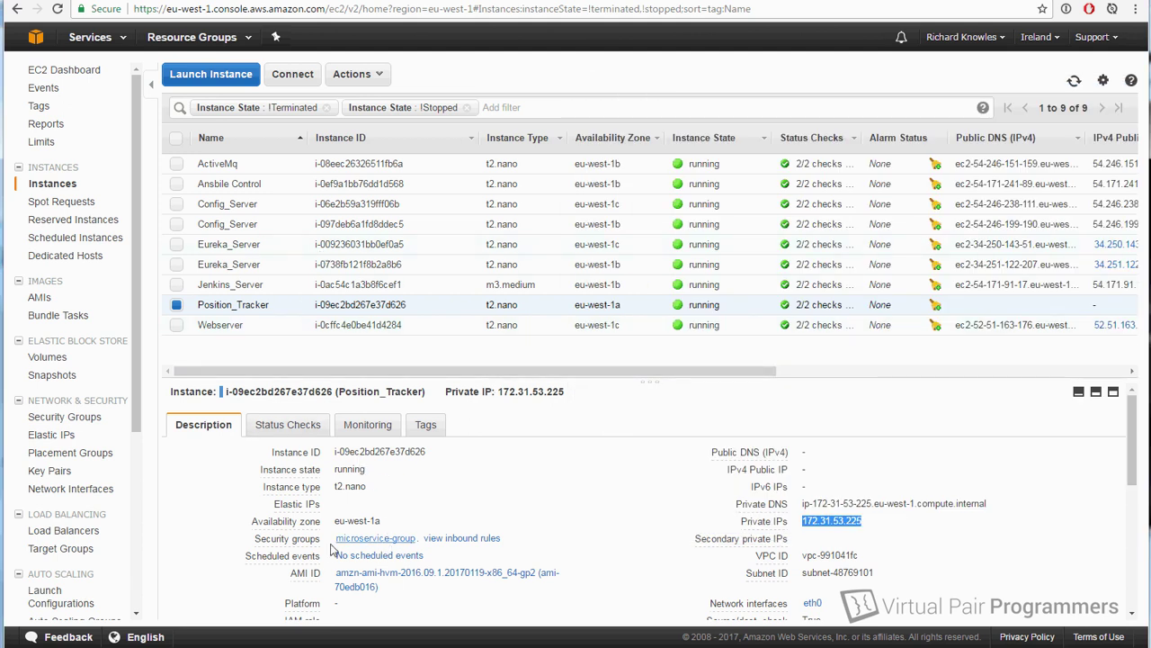
click(378, 539)
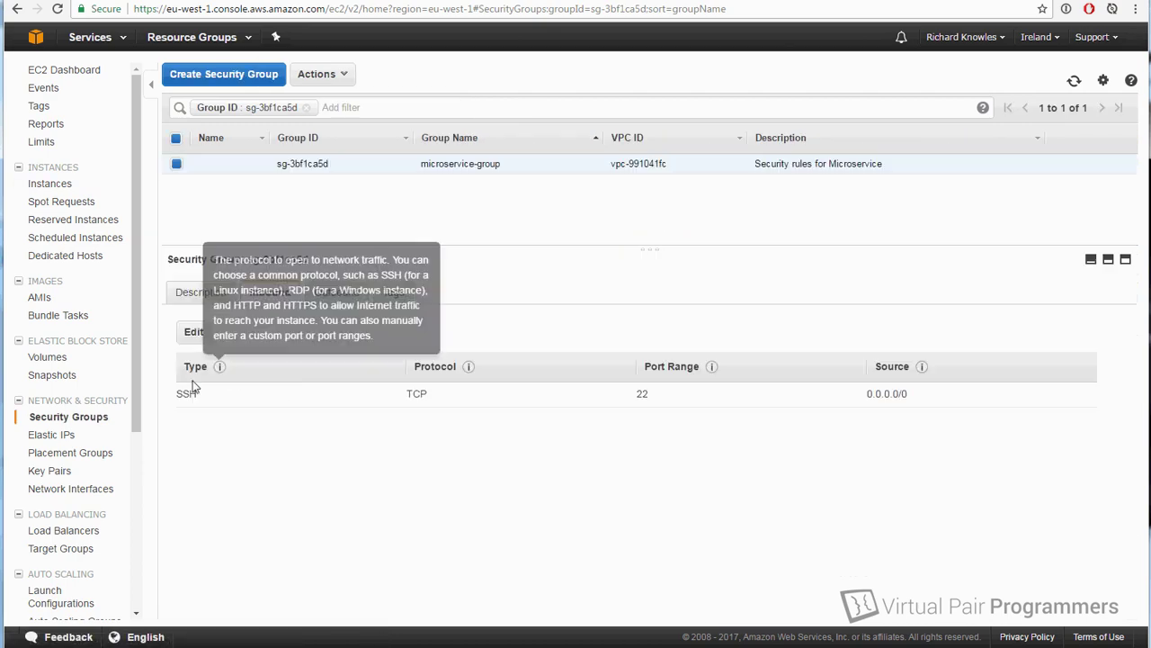
click(200, 332)
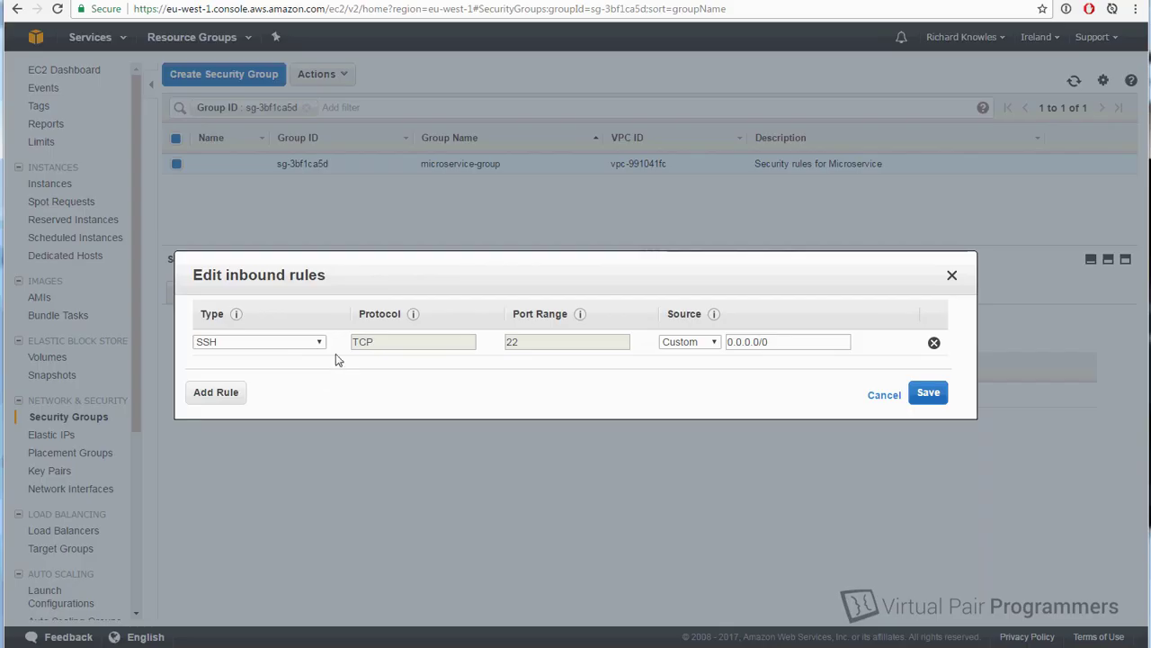
click(936, 345)
click(929, 398)
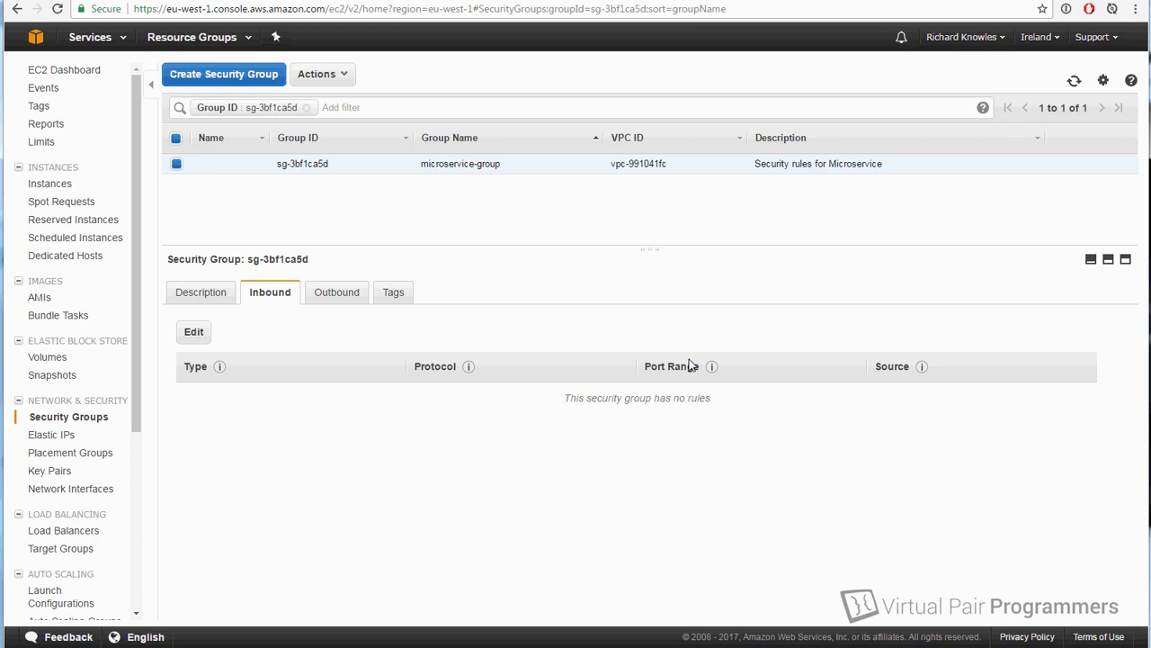
key(alt+Tab)
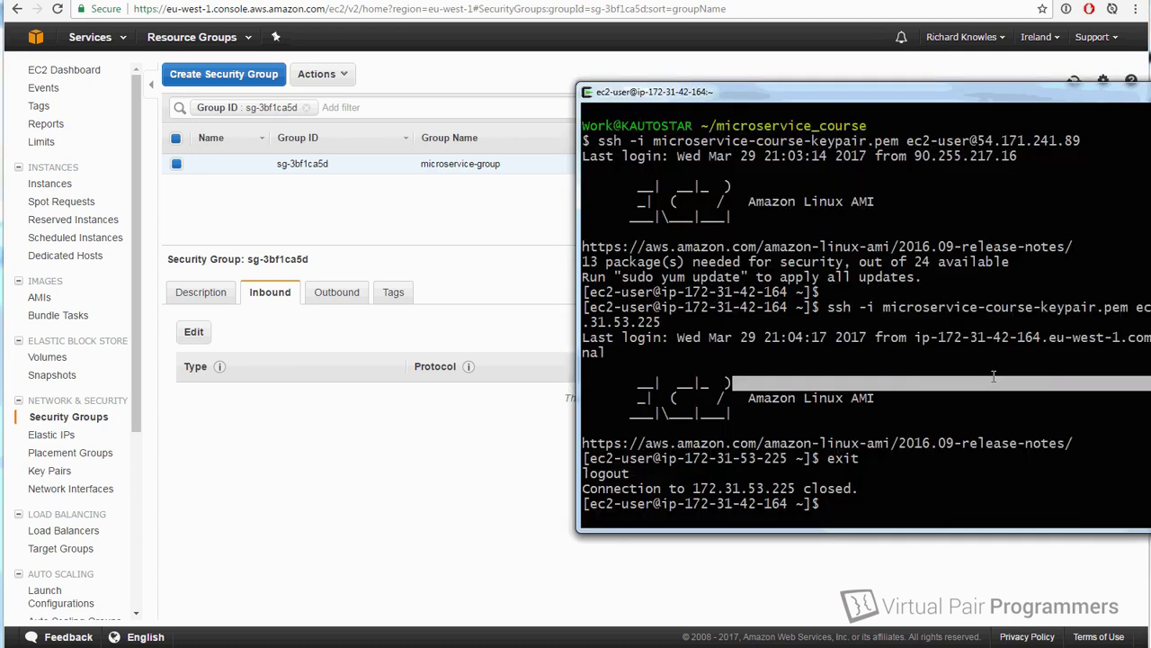
key(Up)
key(Return)
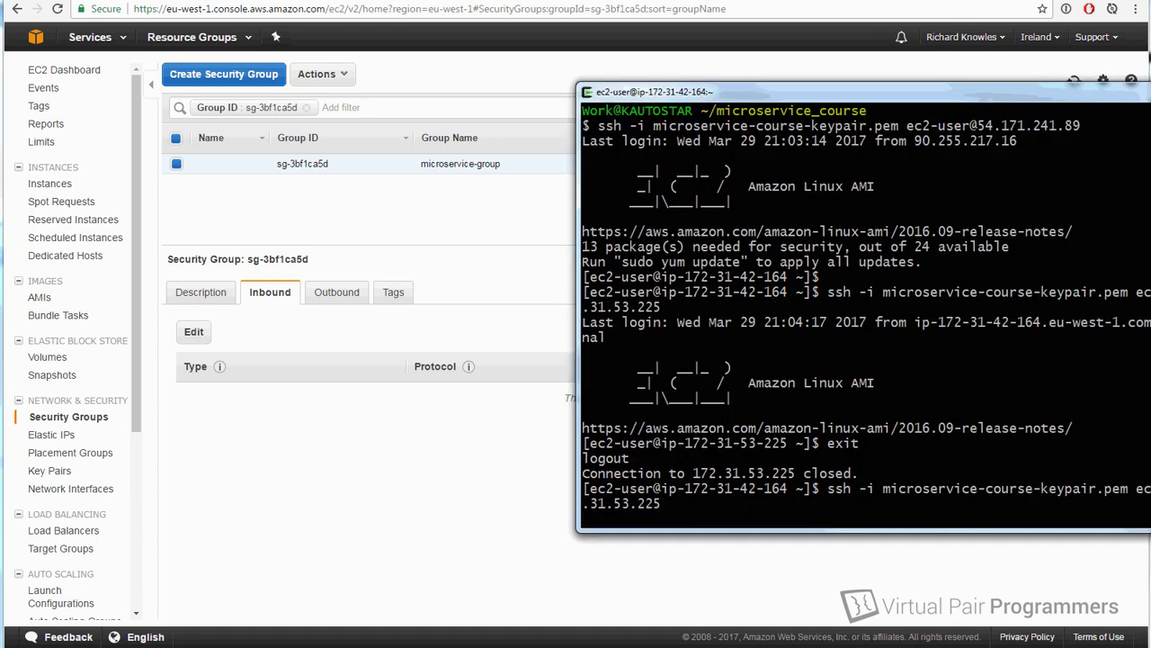
drag(882, 96, 818, 72)
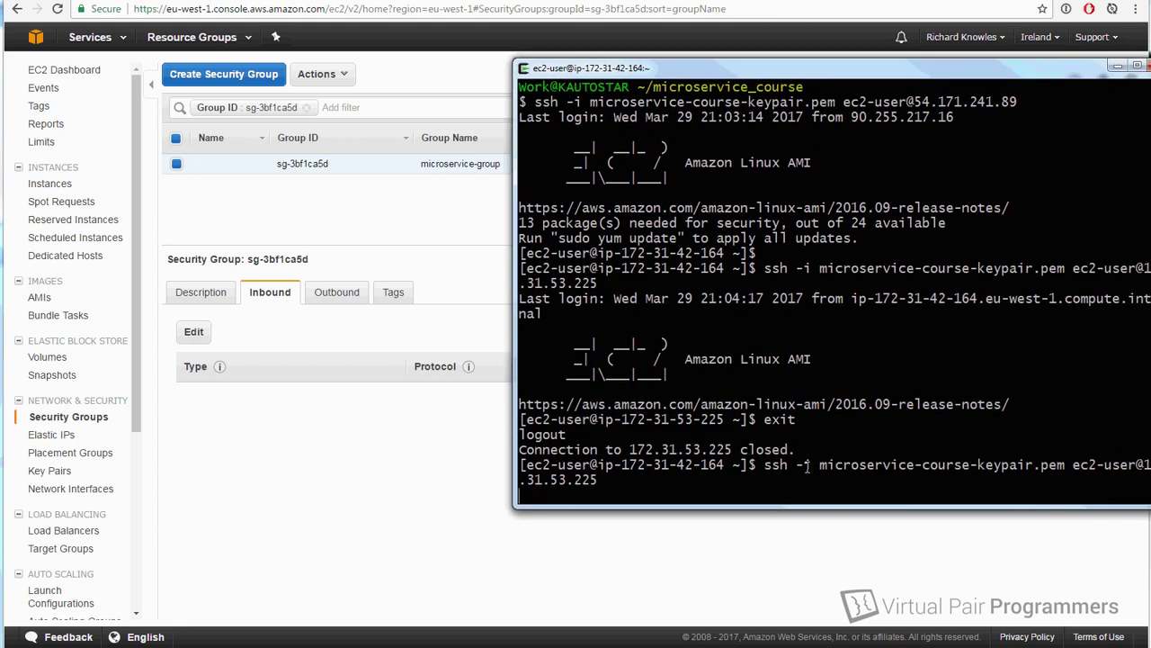
key(ctrl+c)
- Start a new custom TCP inbound rule for port 22 in the microservice-group security group
click(296, 174)
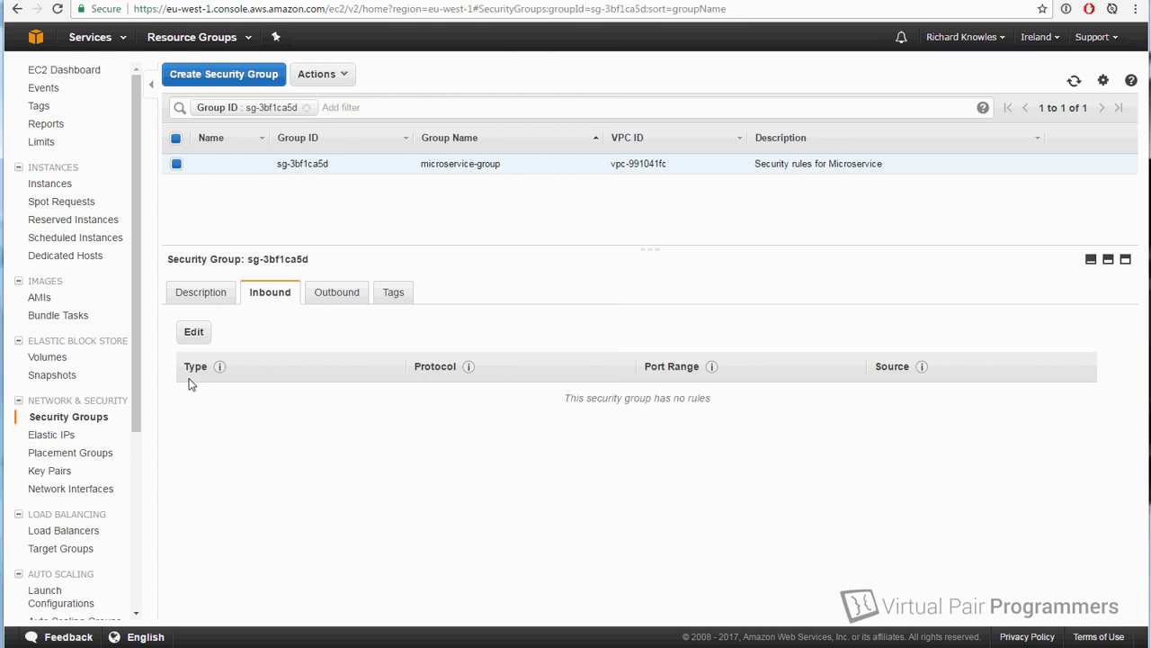
click(191, 334)
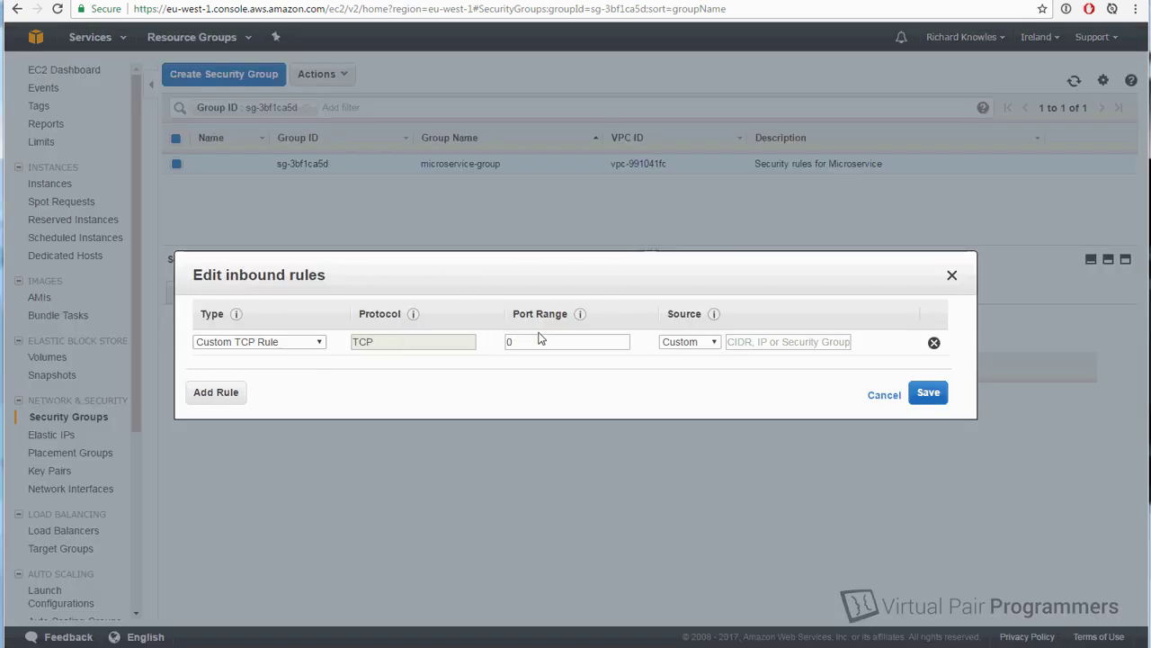
double_click(509, 341)
text(22)
key(Tab)
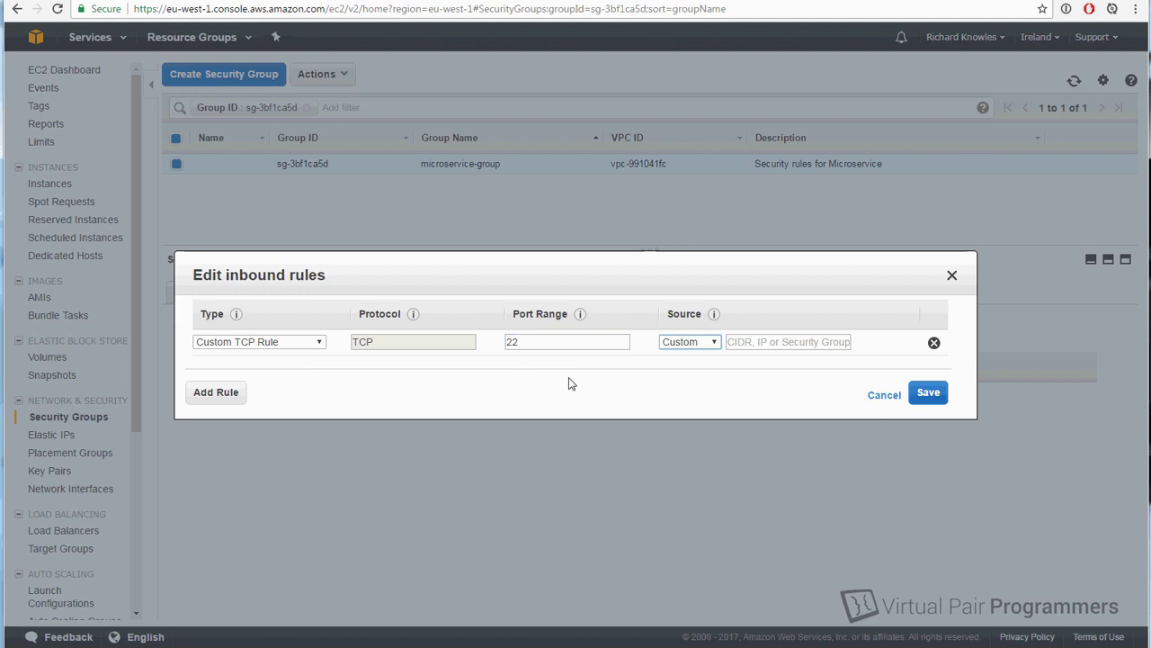
click(715, 343)
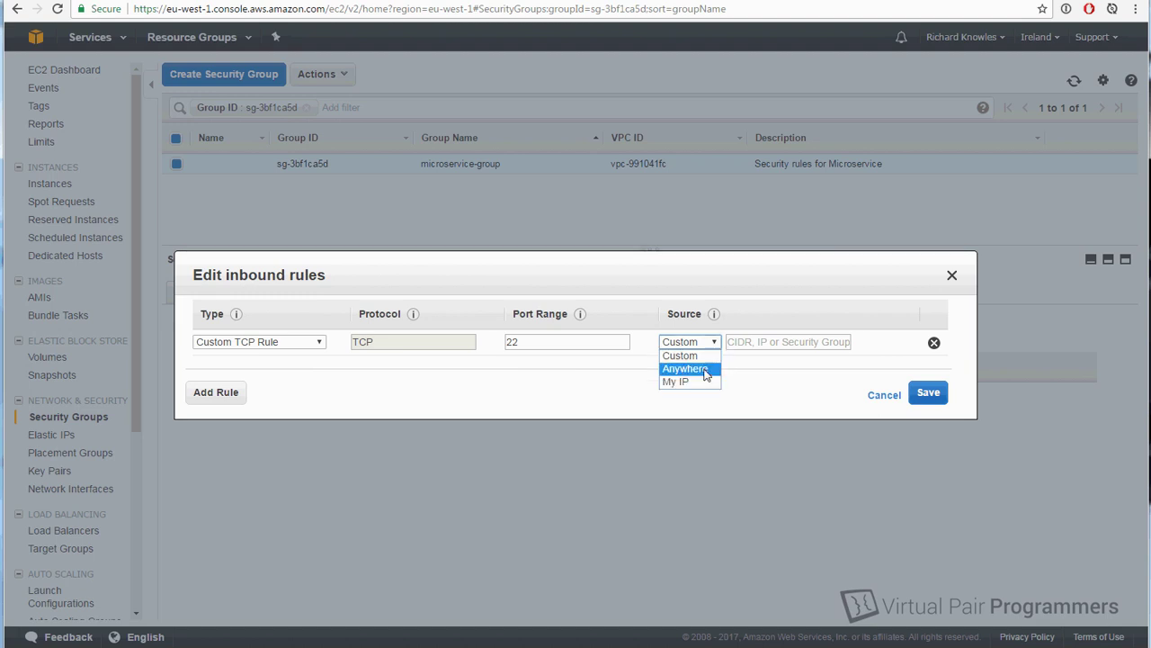
click(706, 370)
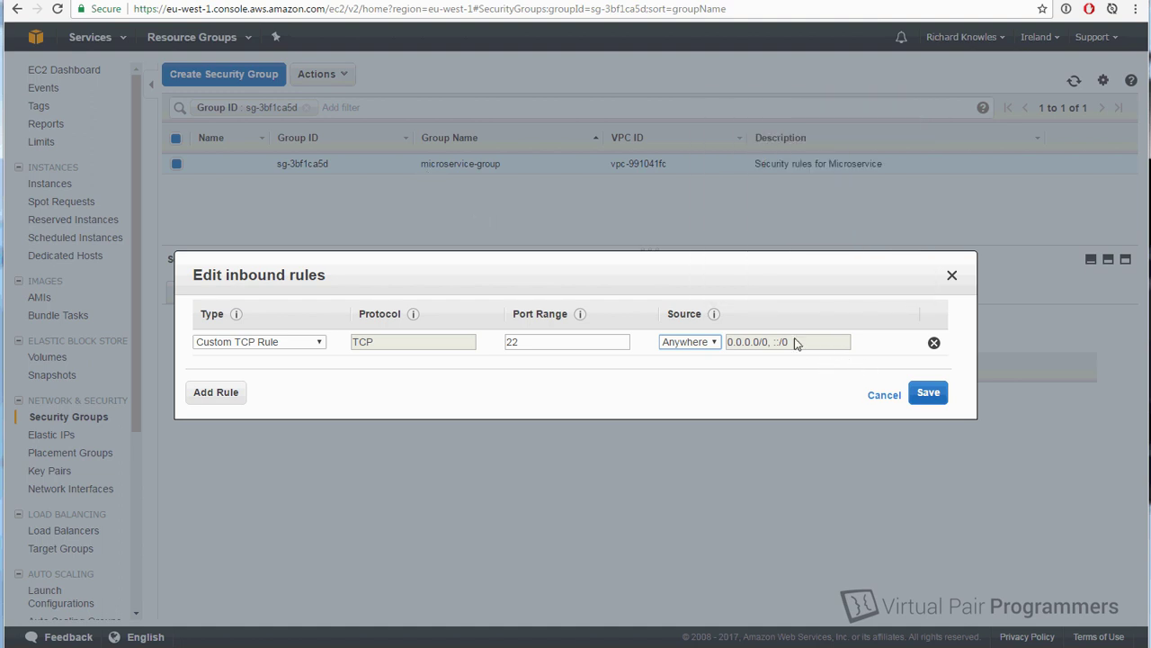
drag(798, 348, 725, 349)
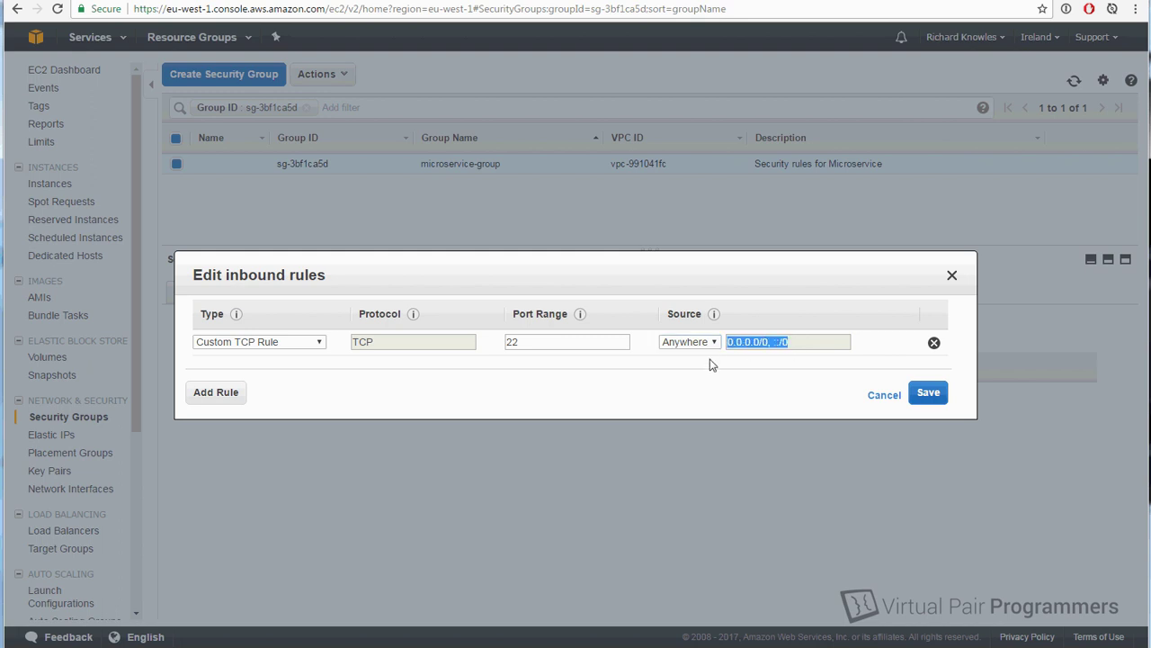
click(698, 343)
click(702, 357)
- Copy the IP address 54.171.241.89 from the first SSH command in the terminal for the rule's source
click(779, 340)
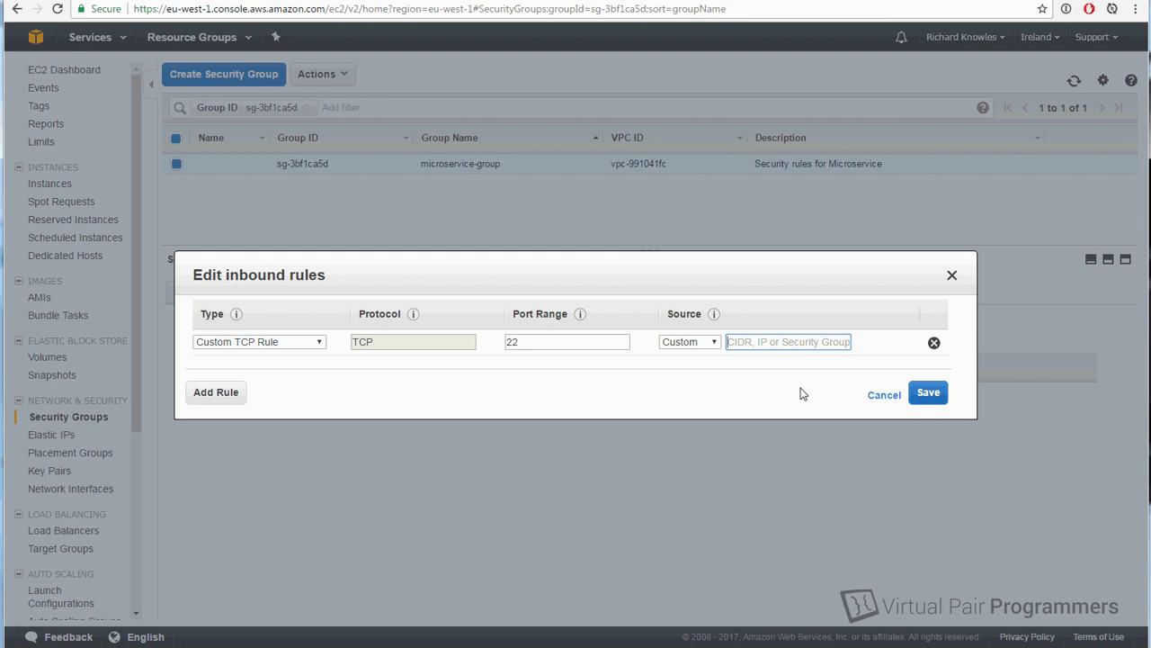
key(alt+Tab)
drag(913, 87, 1017, 86)
right_click(1014, 86)
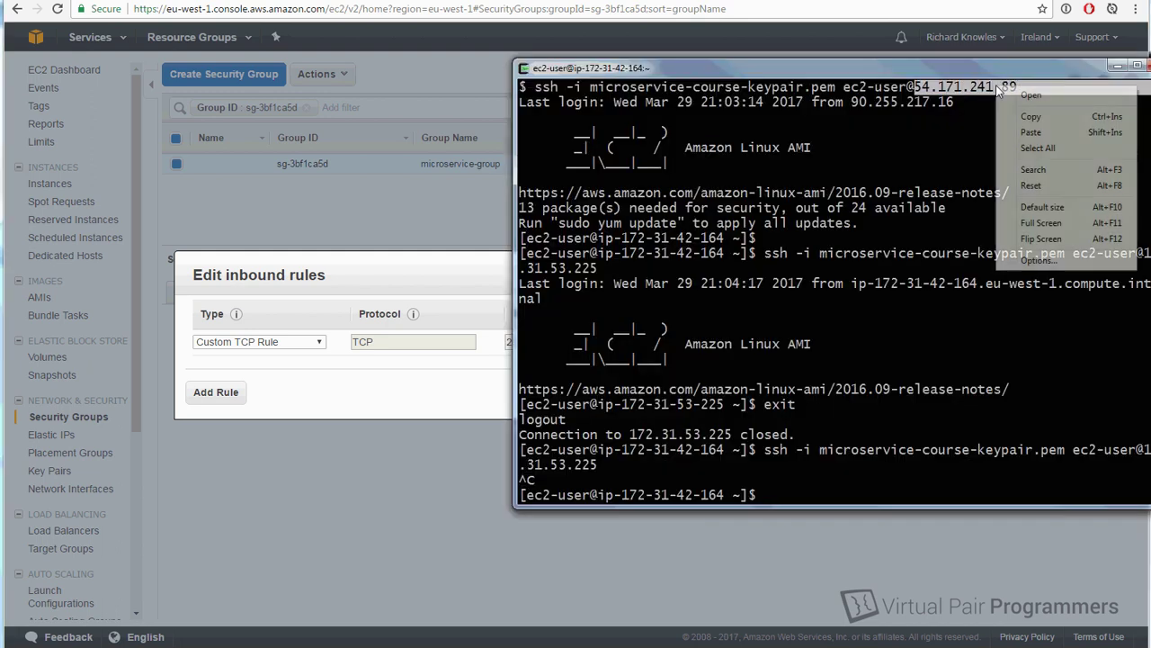
click(1029, 118)
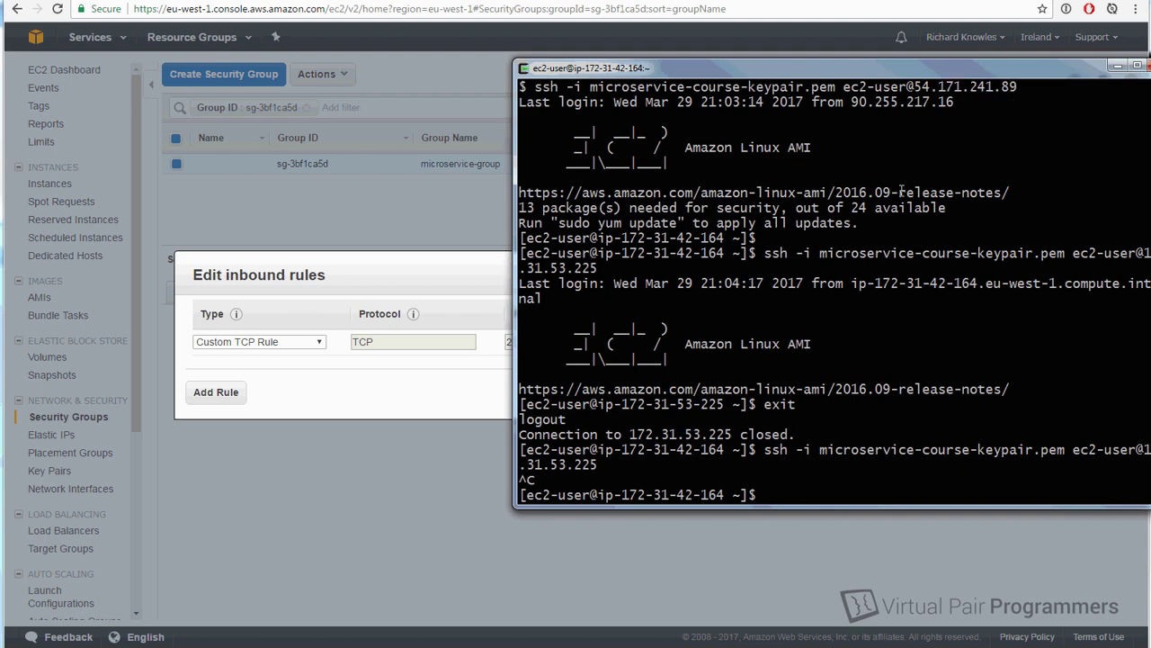
- Set the new port 22 rule's custom source to 54.171.241.89/32 and save the inbound rules
click(493, 392)
click(763, 341)
right_click(763, 341)
click(817, 434)
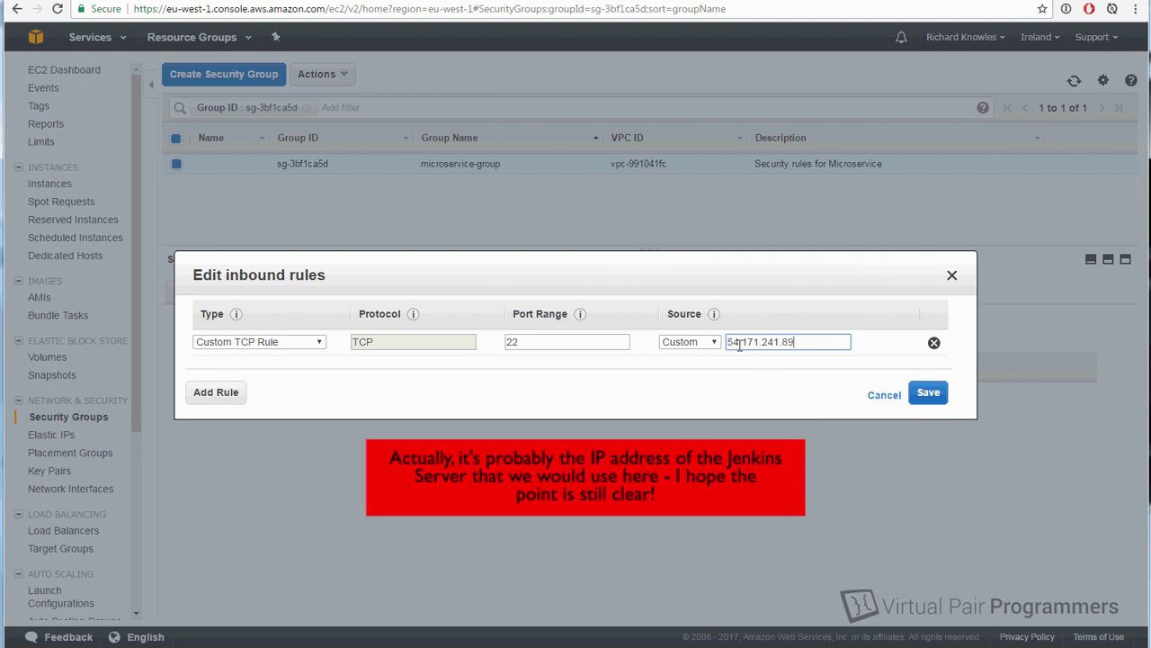
click(930, 393)
click(809, 329)
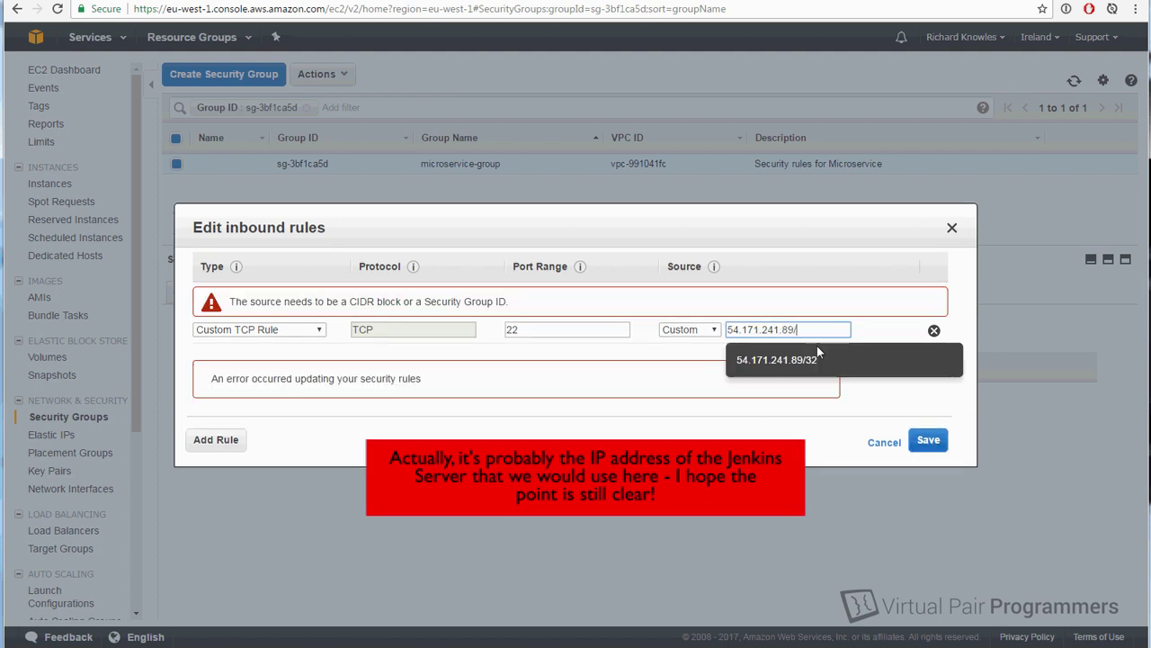
text(/32)
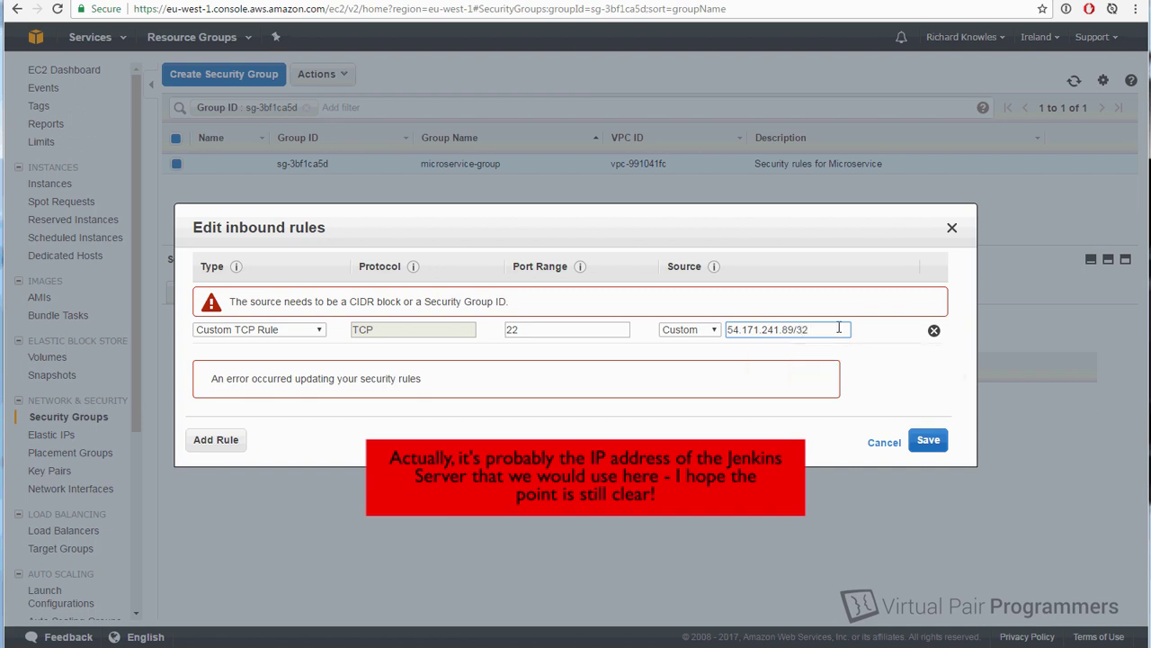
click(931, 441)
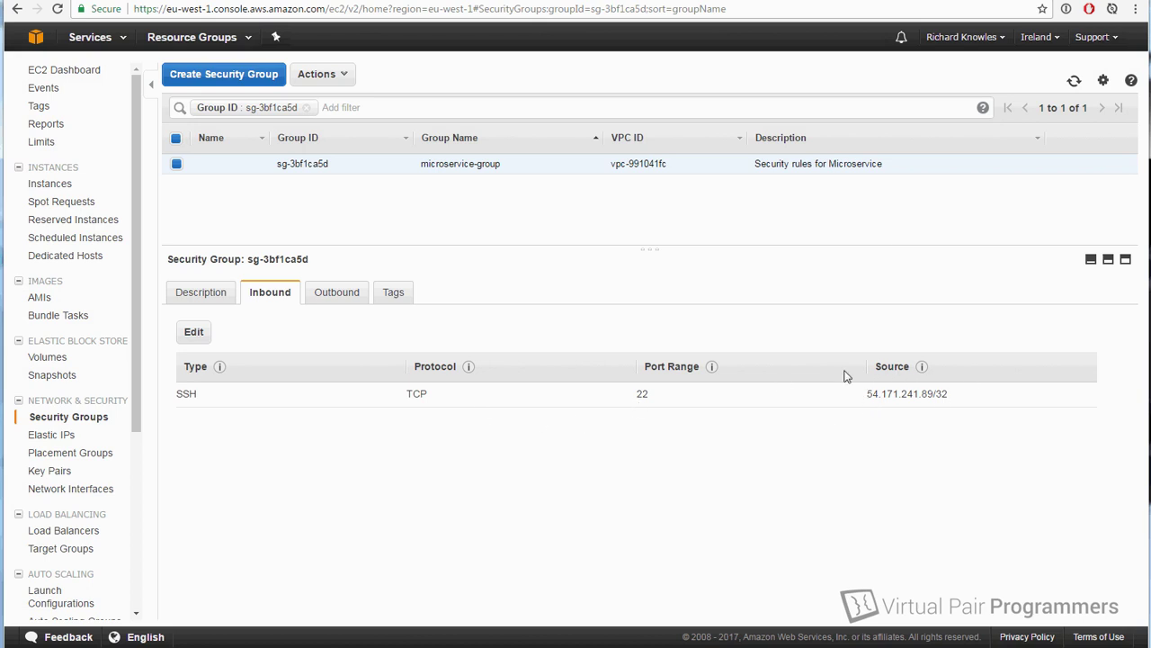
- Edit microservice-group's SSH rule, set its source to the range 172.31.0.0/16, and save the inbound rules
click(191, 336)
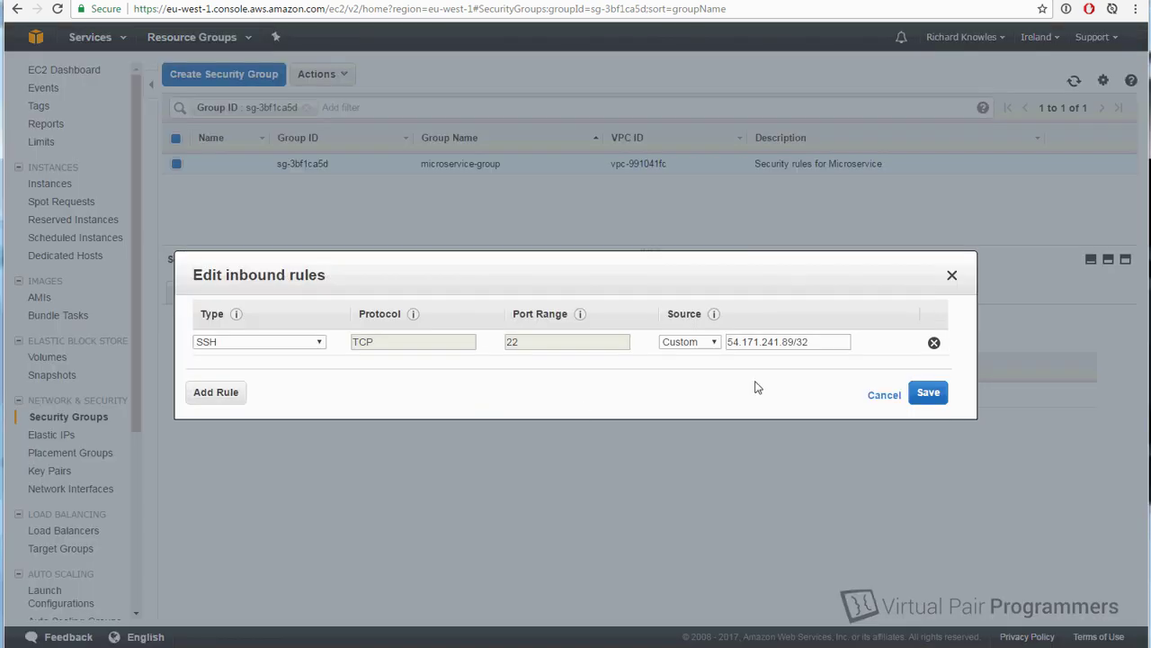
drag(815, 341, 589, 353)
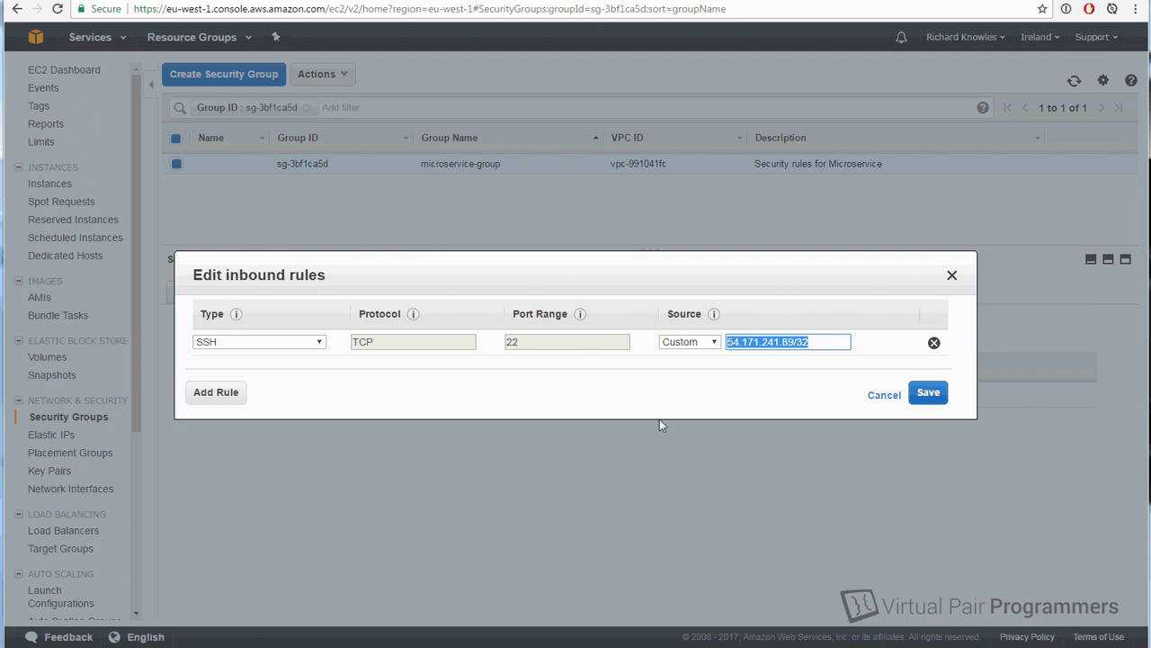
text(172)
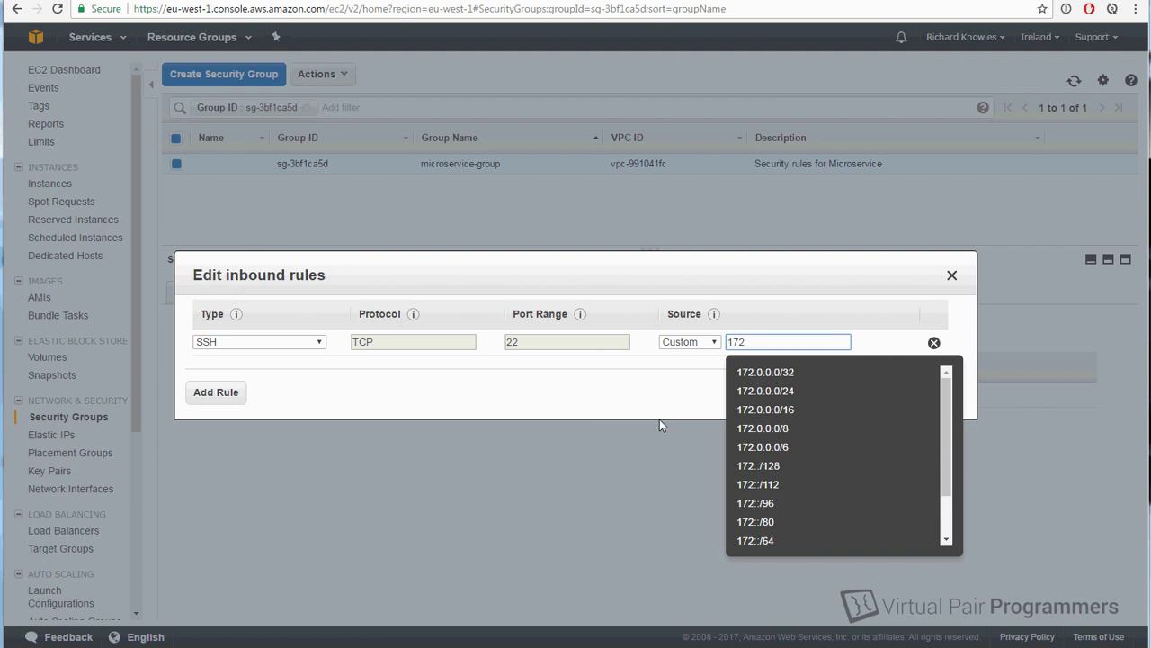
text(.31.0.0/)
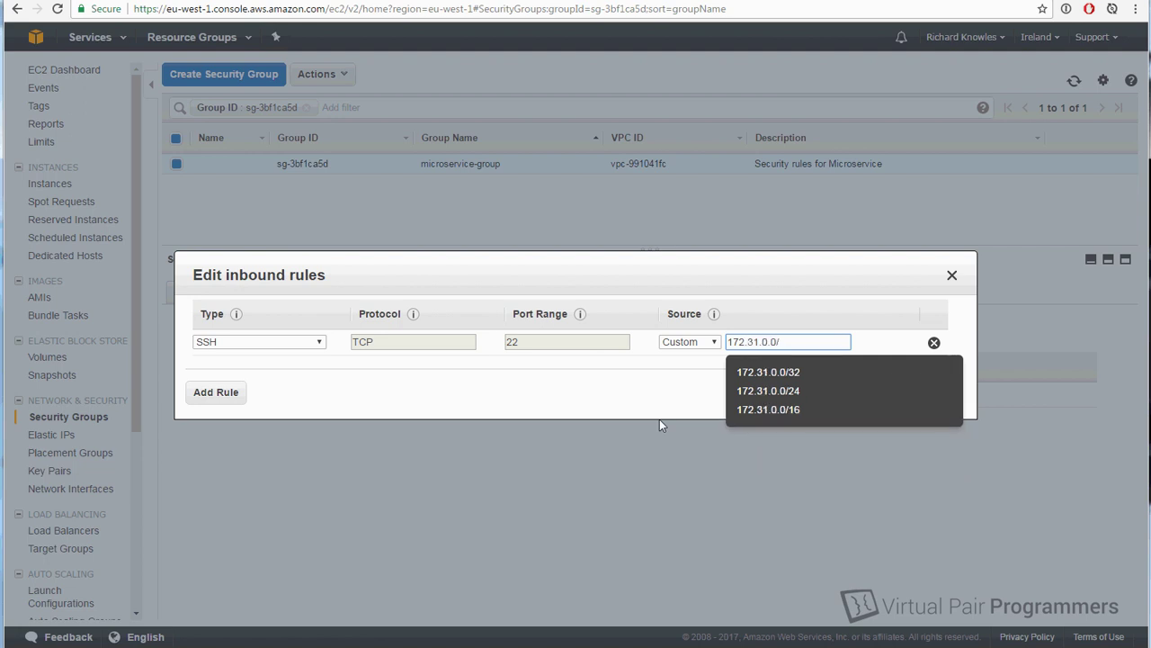
text(16)
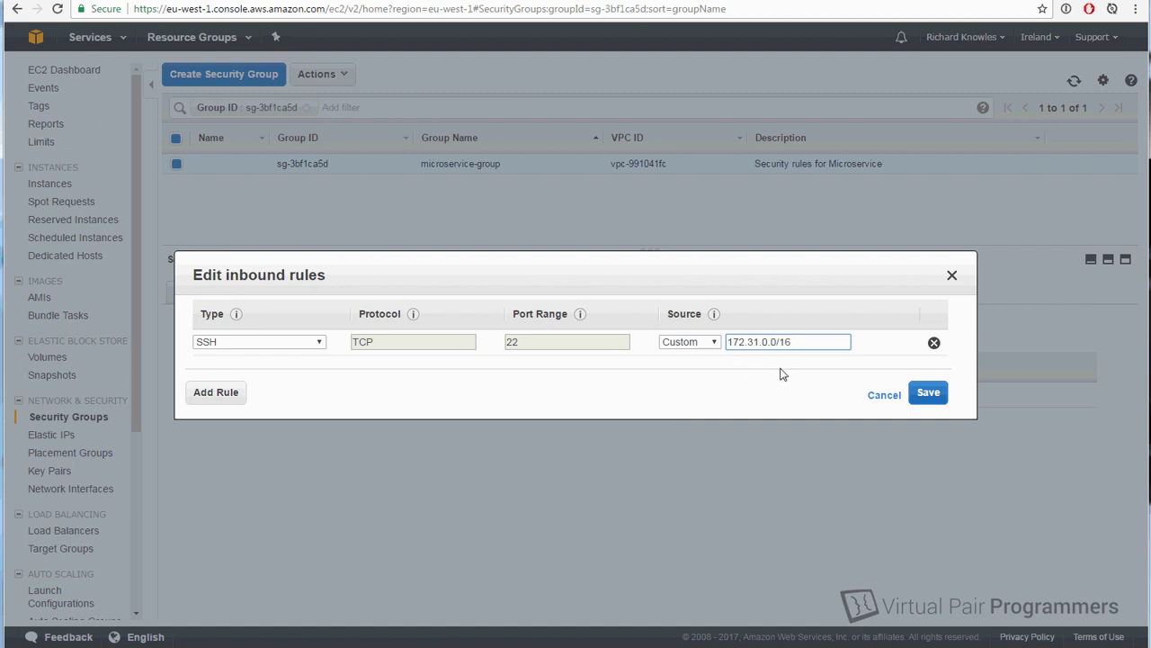
click(930, 394)
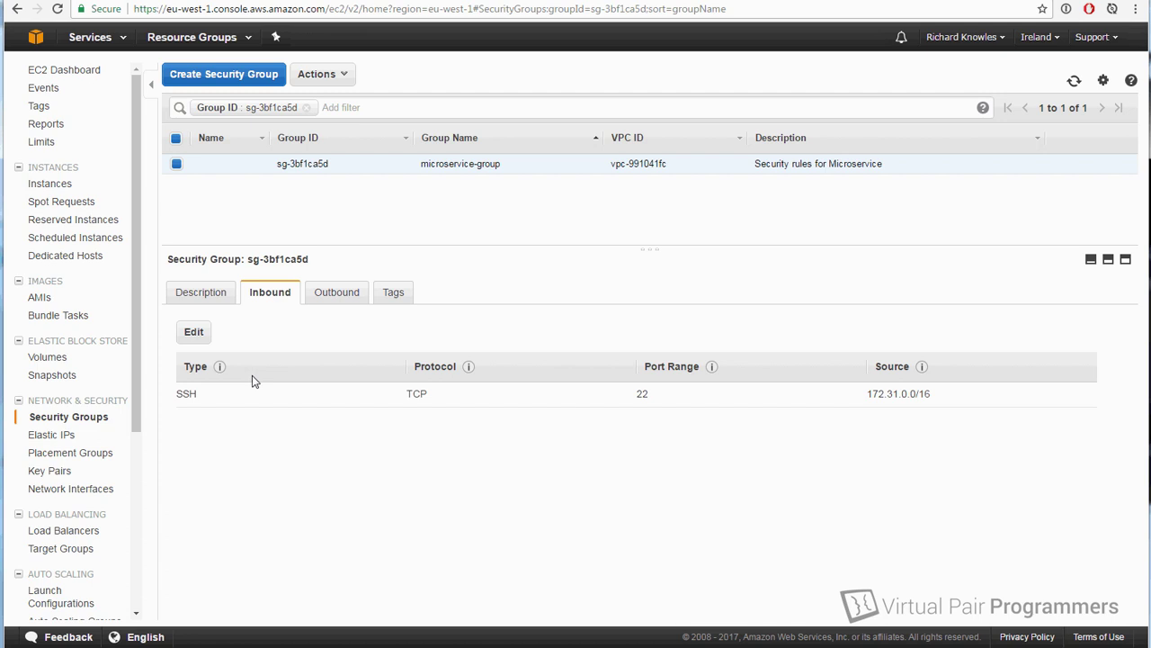
- Edit microservice-group's SSH rule again, set its source to Anywhere, and save the inbound rules
click(194, 332)
click(689, 348)
click(685, 369)
click(928, 392)
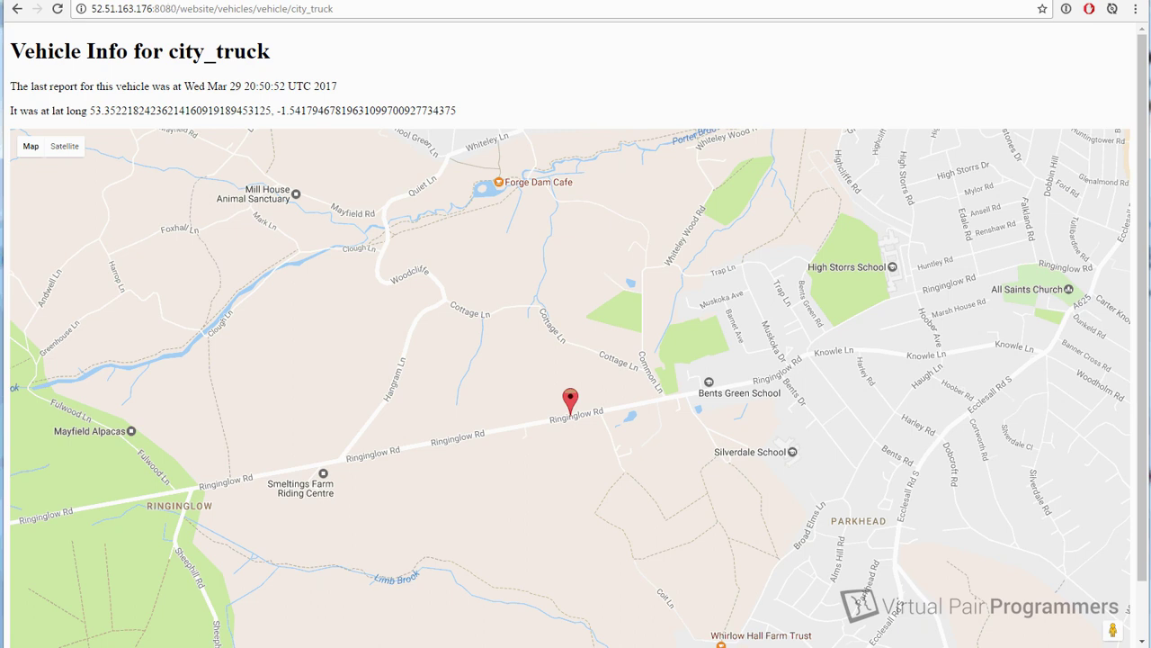
- Examine the Position_Tracker, Webserver and eu-west-1b Eureka_Server instances in the EC2 instance list
key(ctrl+Tab)
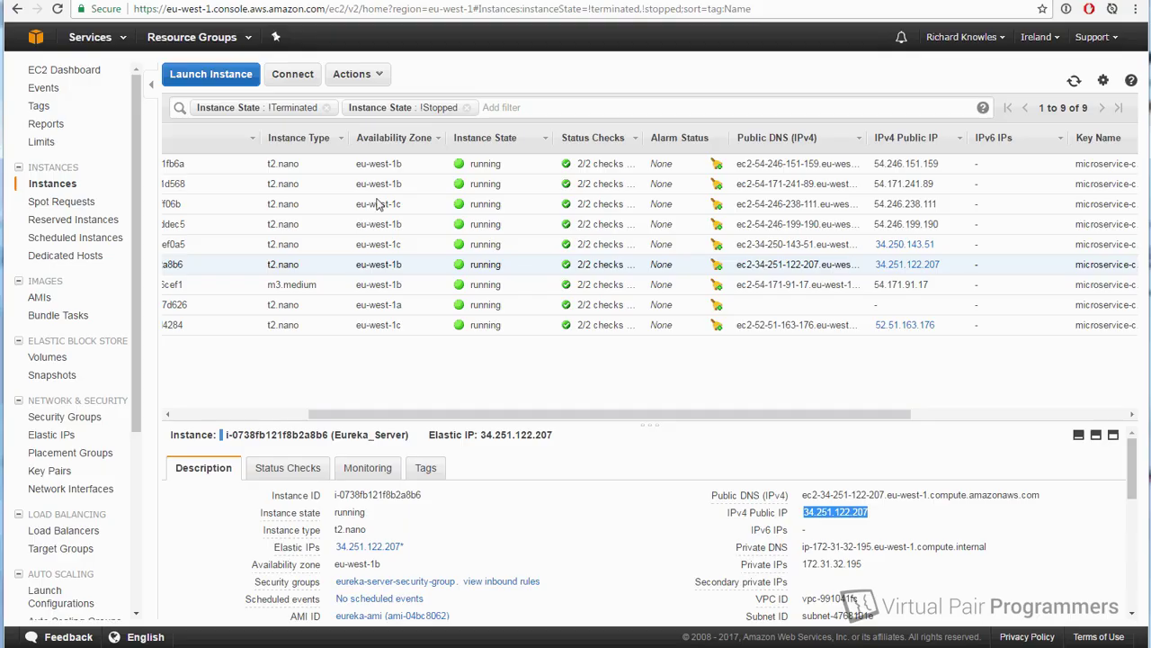
drag(363, 415, 226, 415)
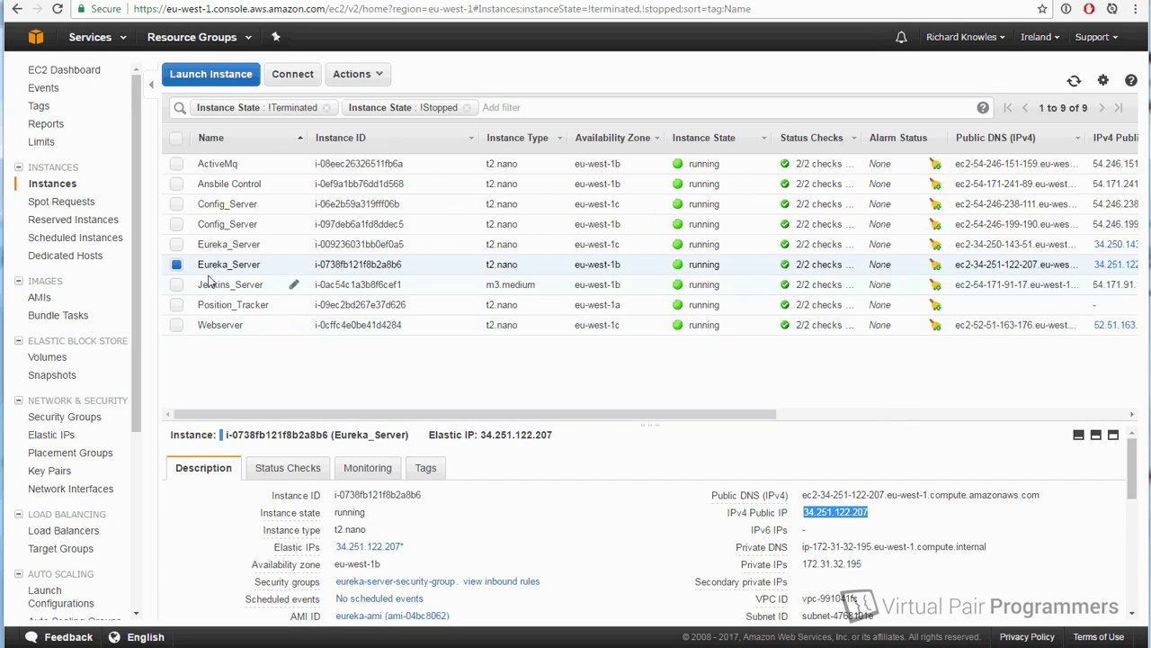
click(176, 264)
click(177, 305)
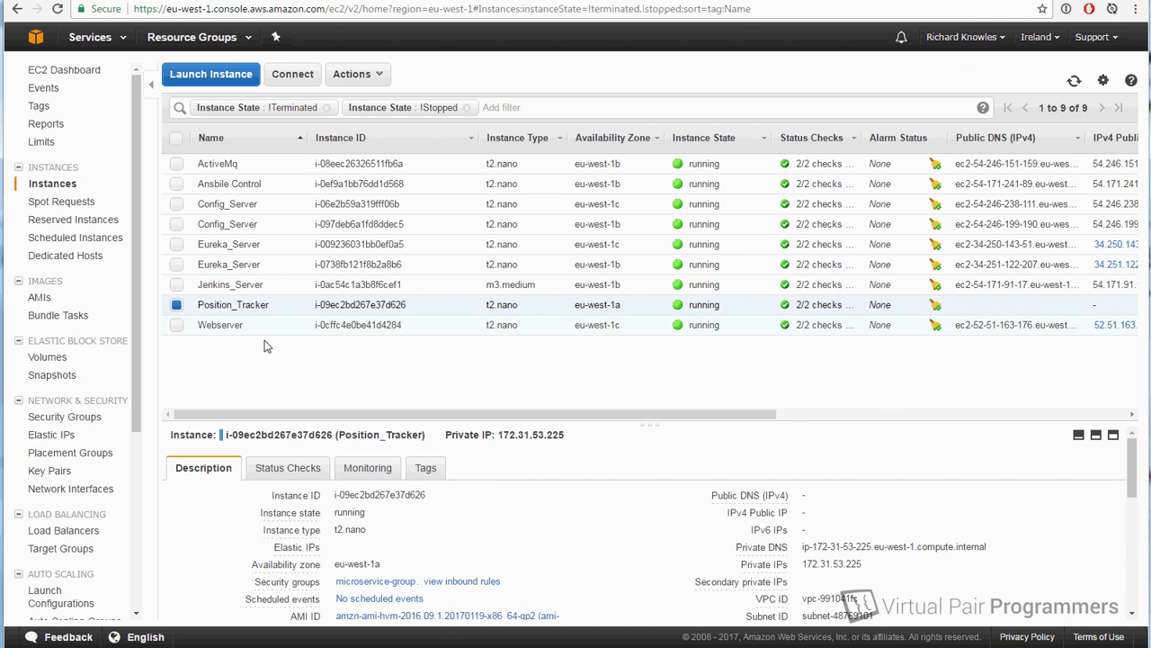
click(177, 327)
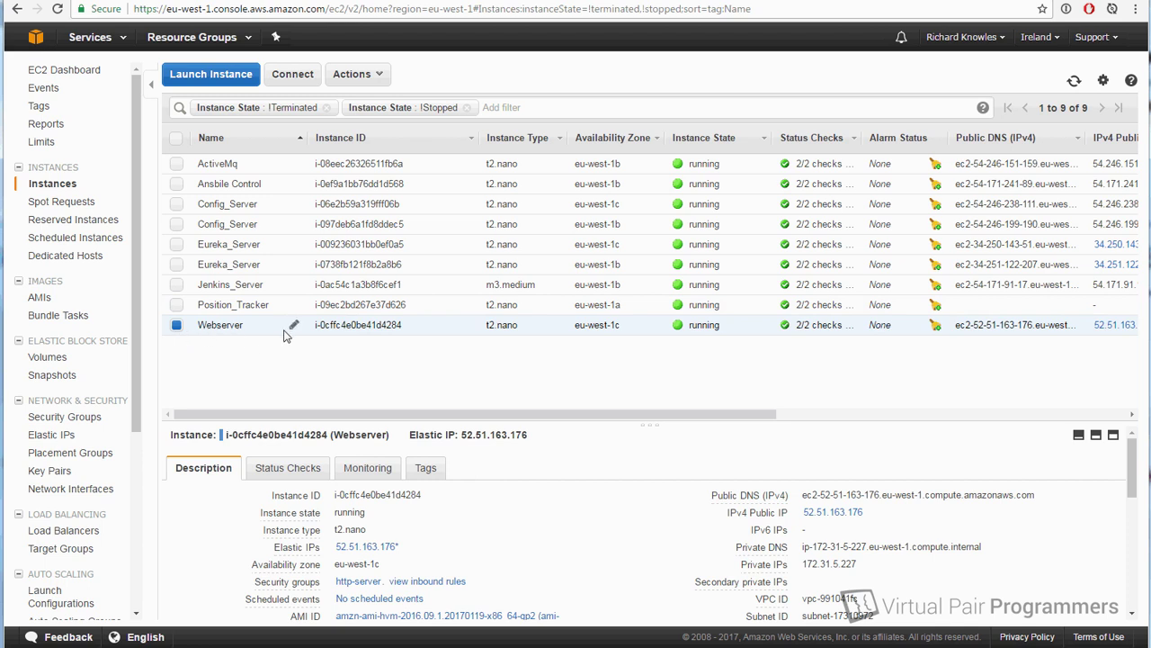
click(179, 330)
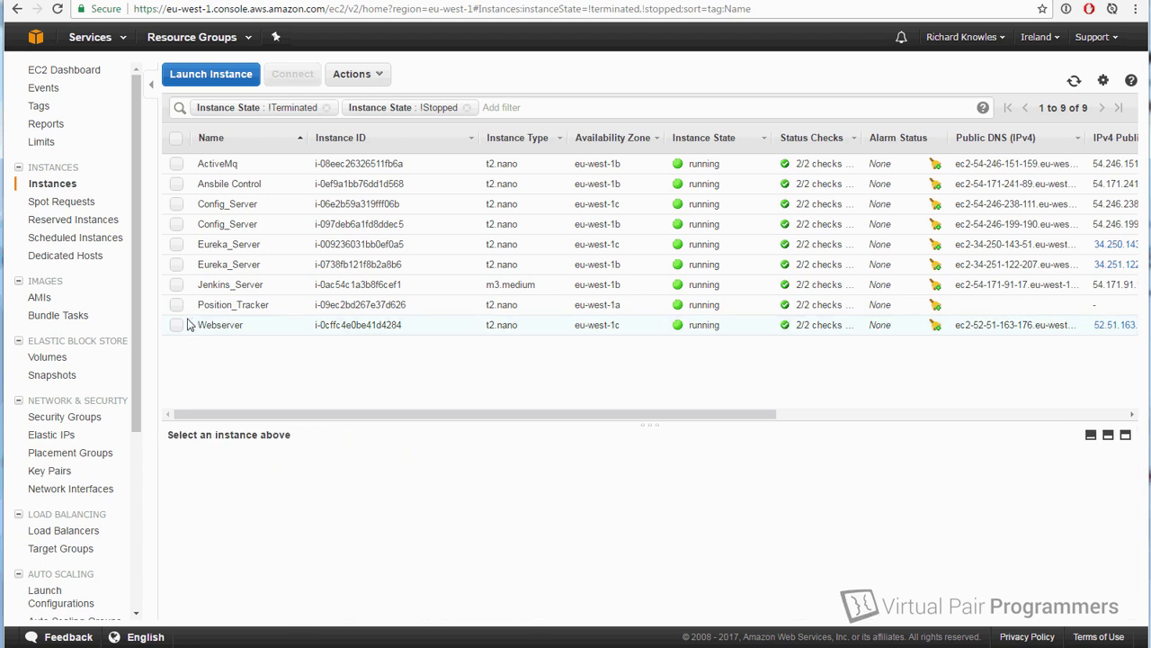
click(177, 266)
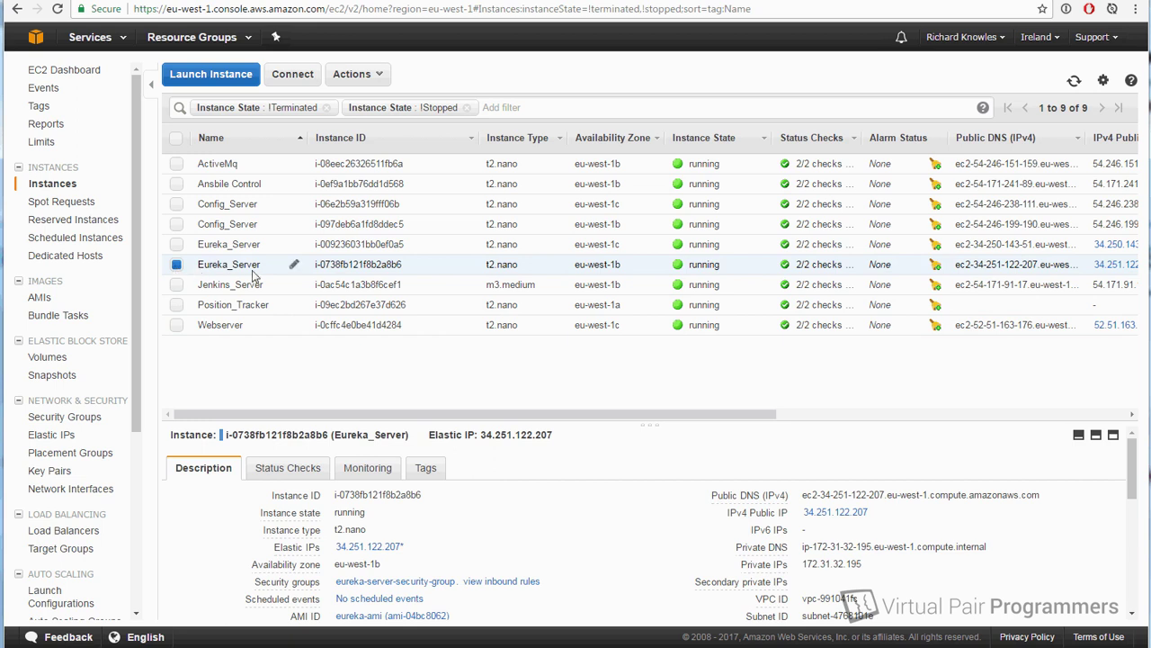
- Examine the eu-west-1b Config_Server instance's details and open the list of load balancers
click(178, 225)
click(180, 221)
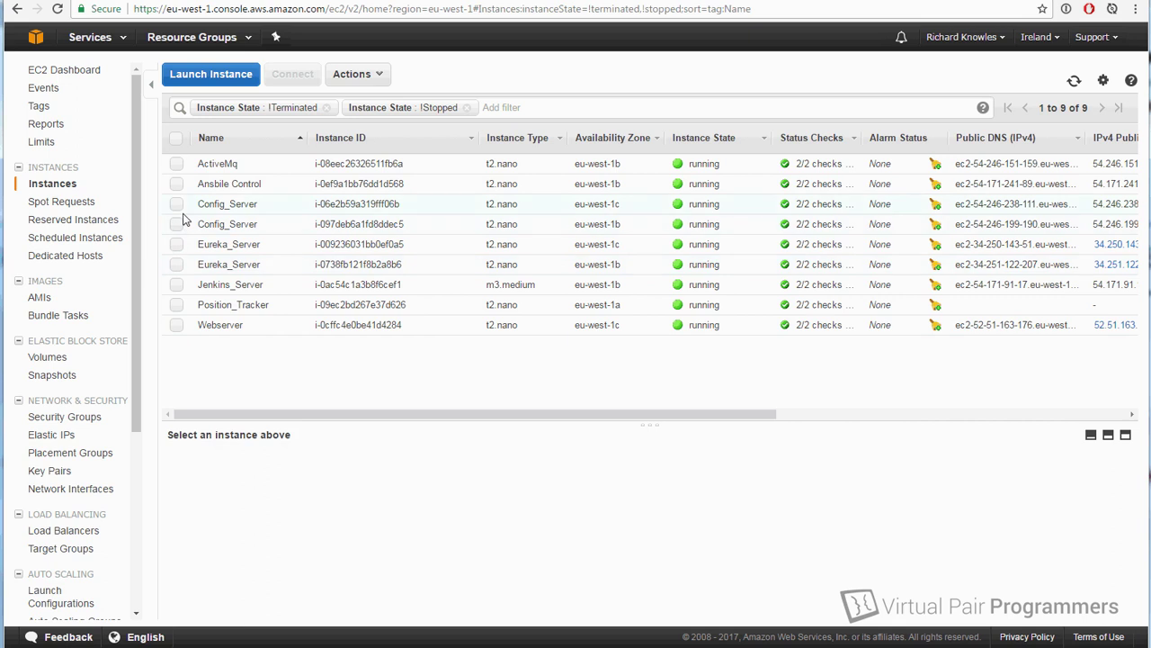
click(180, 227)
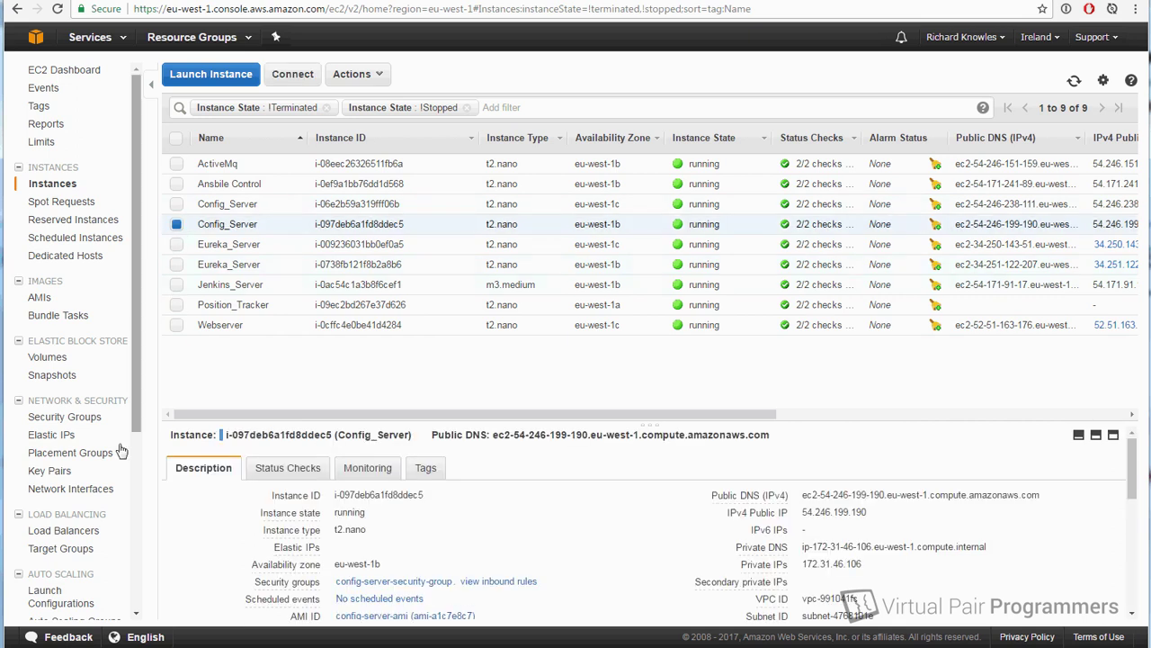
scroll(130, 567, down, 3)
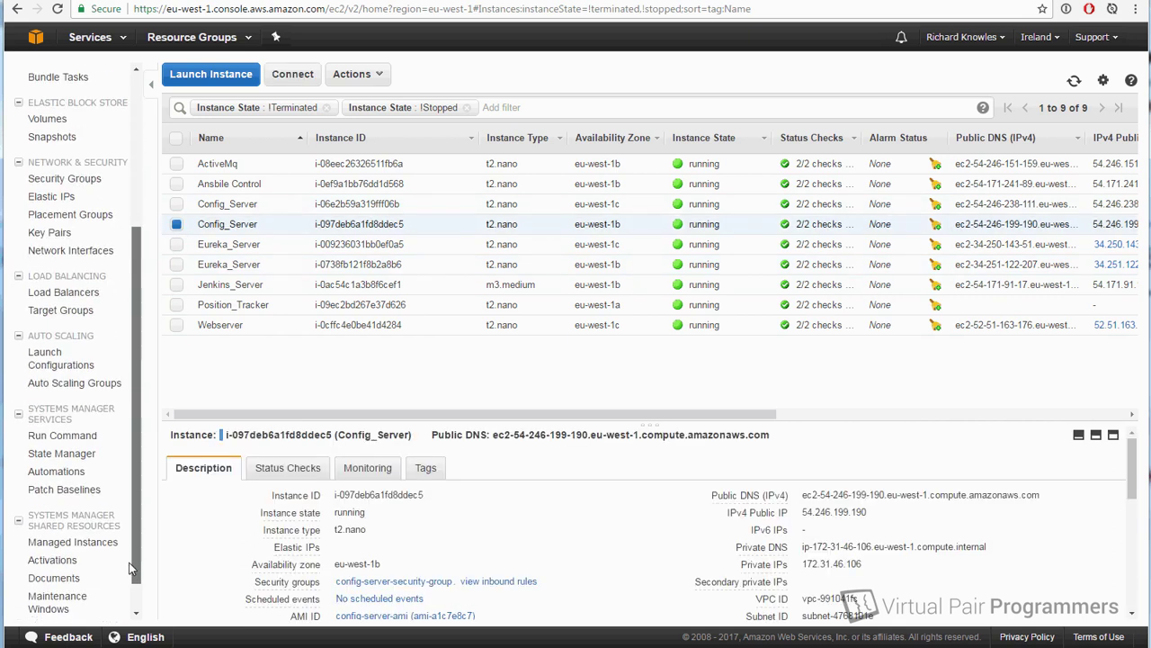
scroll(131, 567, down, 1)
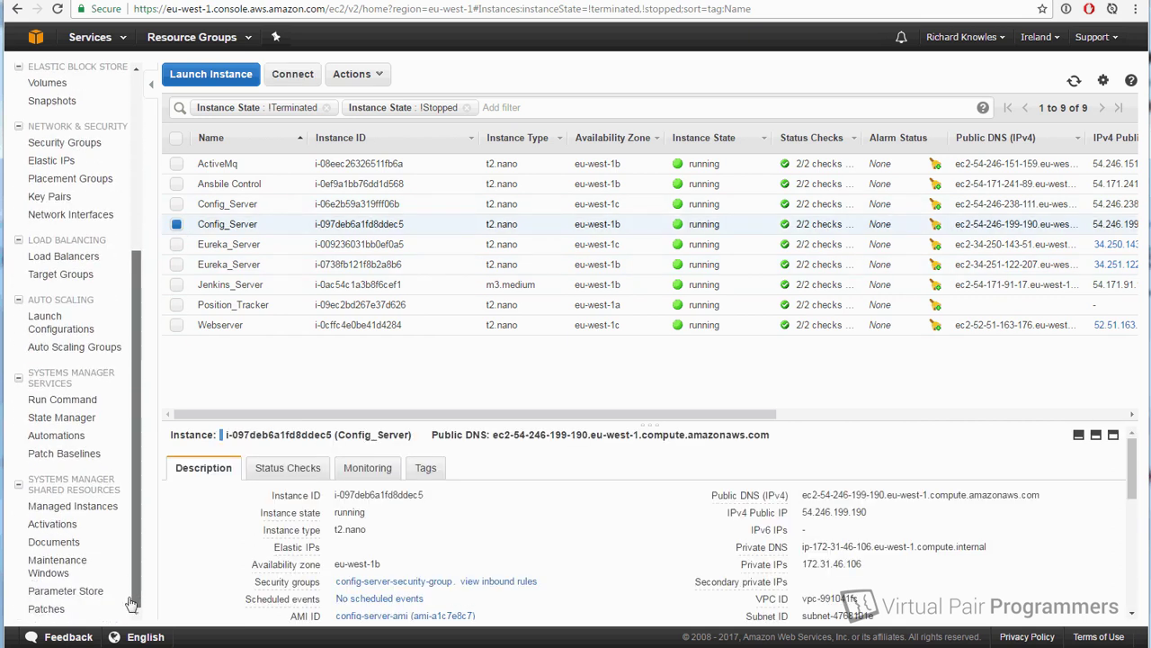
click(72, 259)
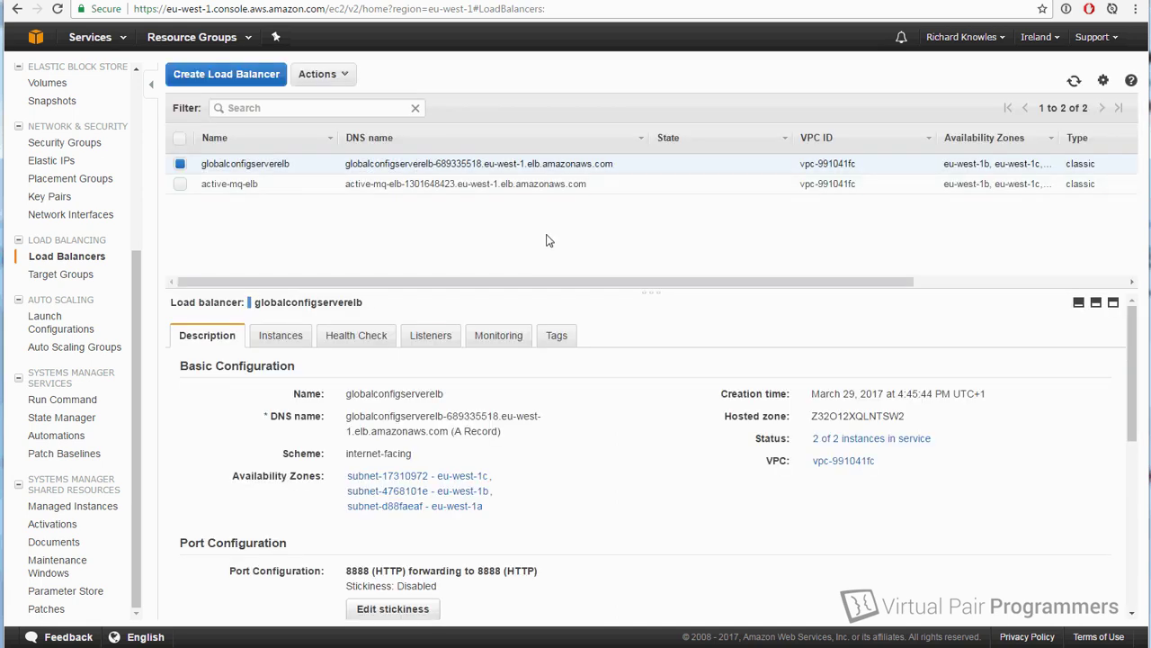
- View globalconfigserverelb's public DNS address at :8888/env, reload the page twice, and return to the load balancer list
drag(347, 415, 451, 440)
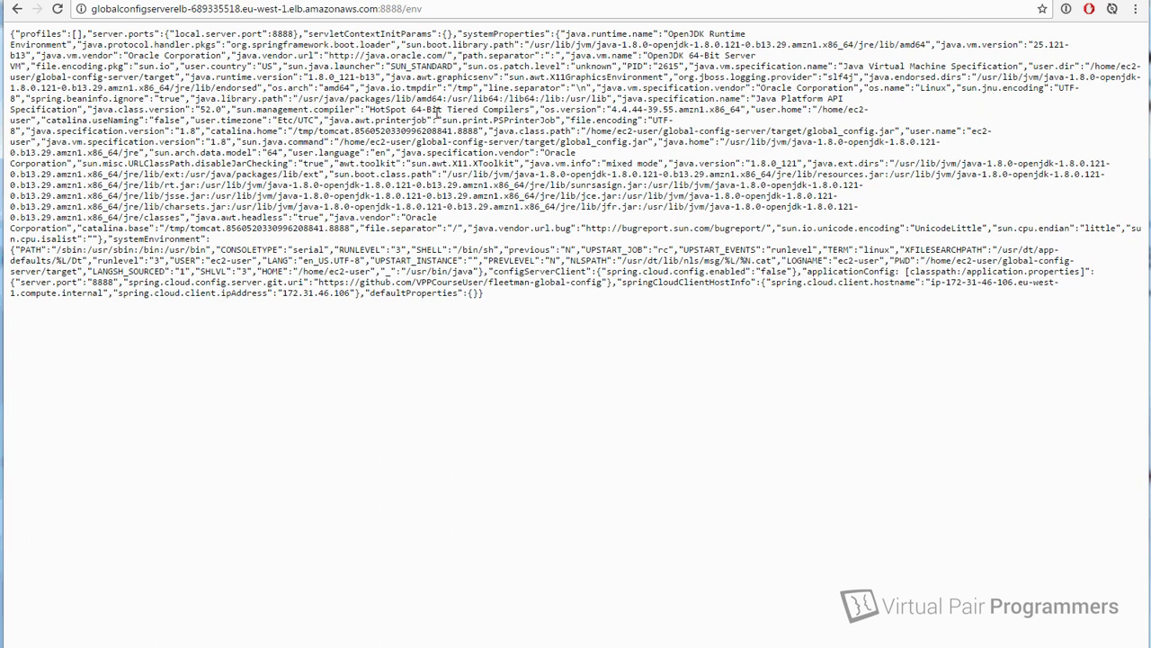
click(58, 10)
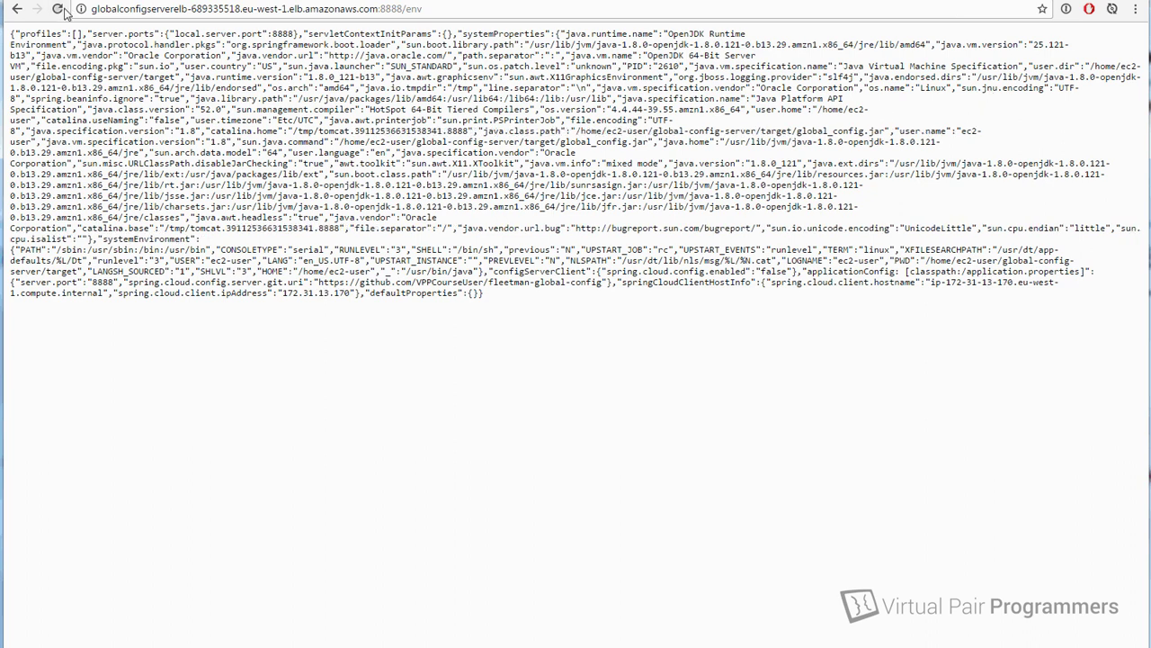
click(59, 11)
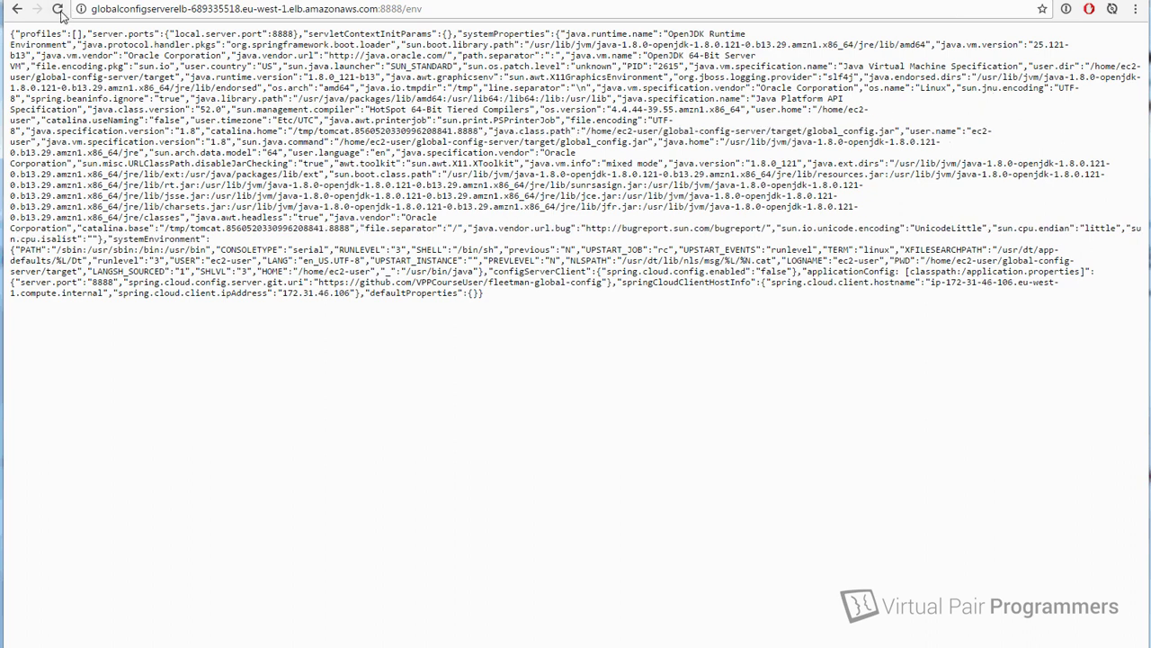
click(450, 3)
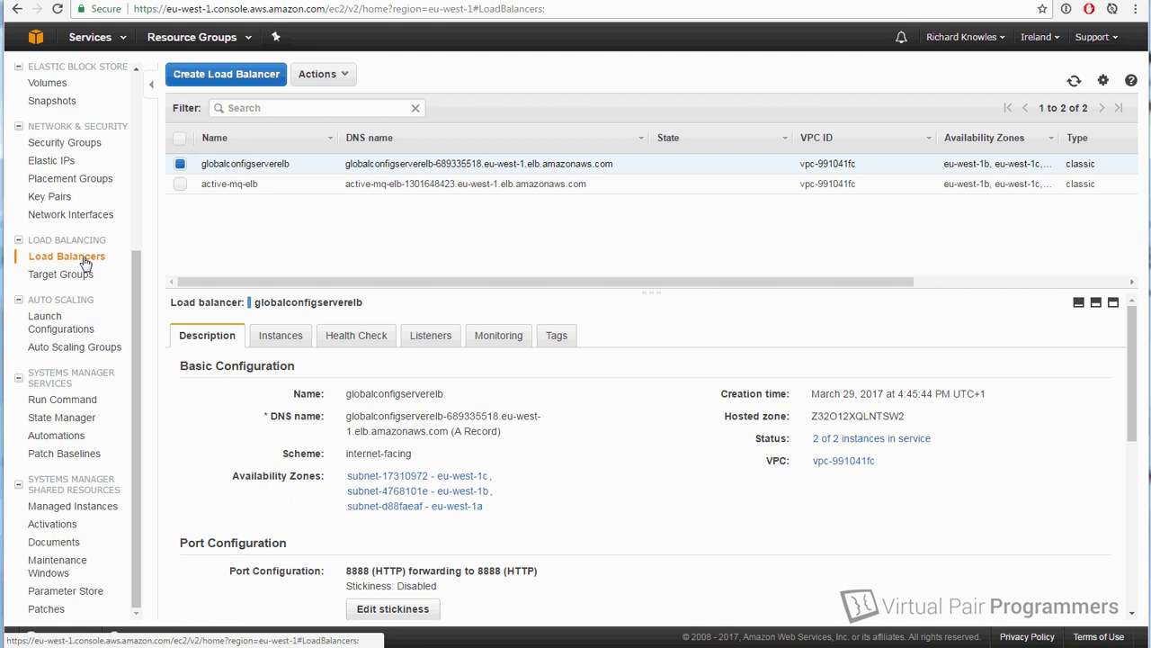
- Define an internal classic load balancer named private-config-elb in the default VPC, forwarding HTTP port 8888 to instance port 8888
click(226, 74)
click(621, 152)
click(1106, 600)
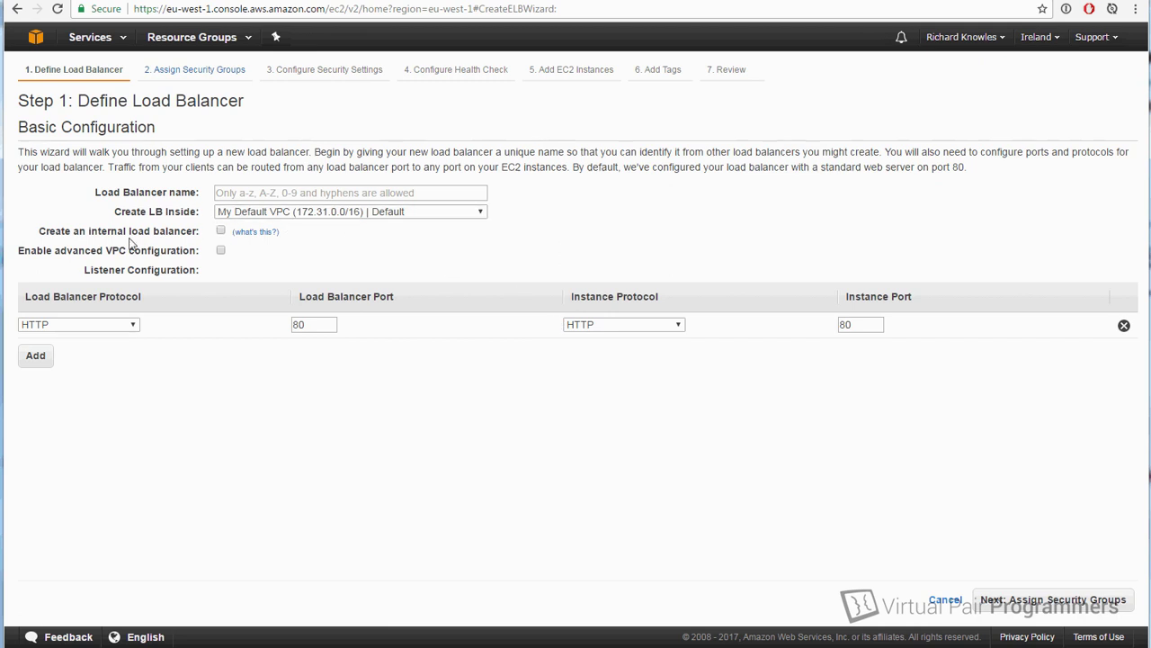
click(220, 231)
click(303, 194)
text(private-config-elb)
double_click(314, 324)
text(8888)
double_click(855, 324)
text(8888)
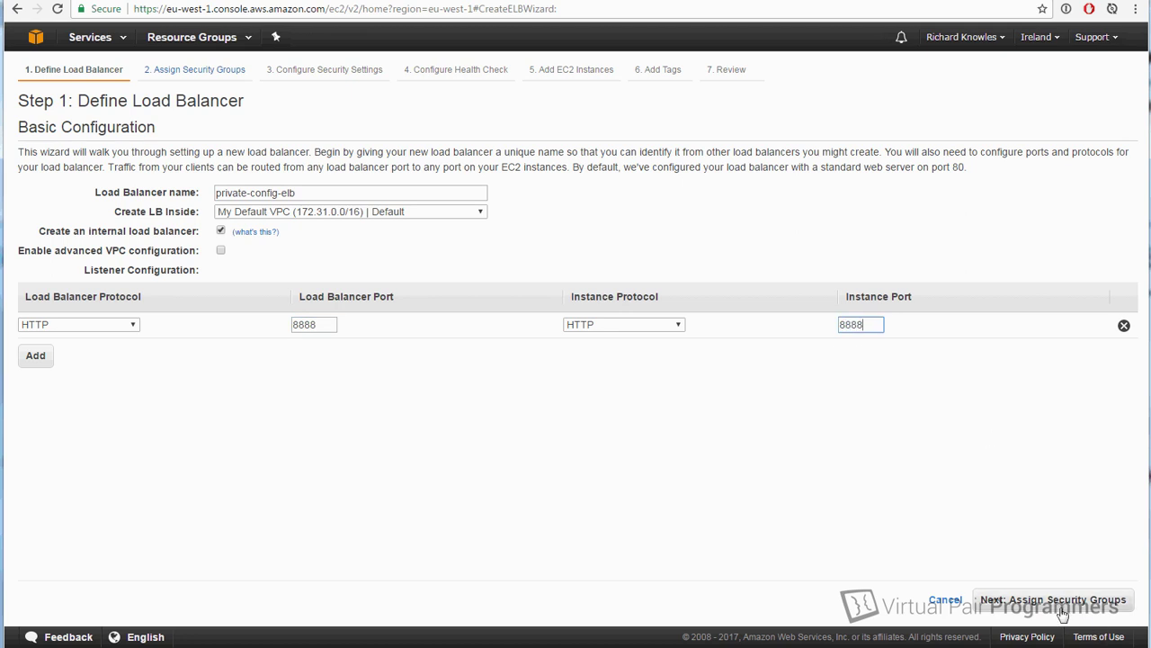
click(1062, 601)
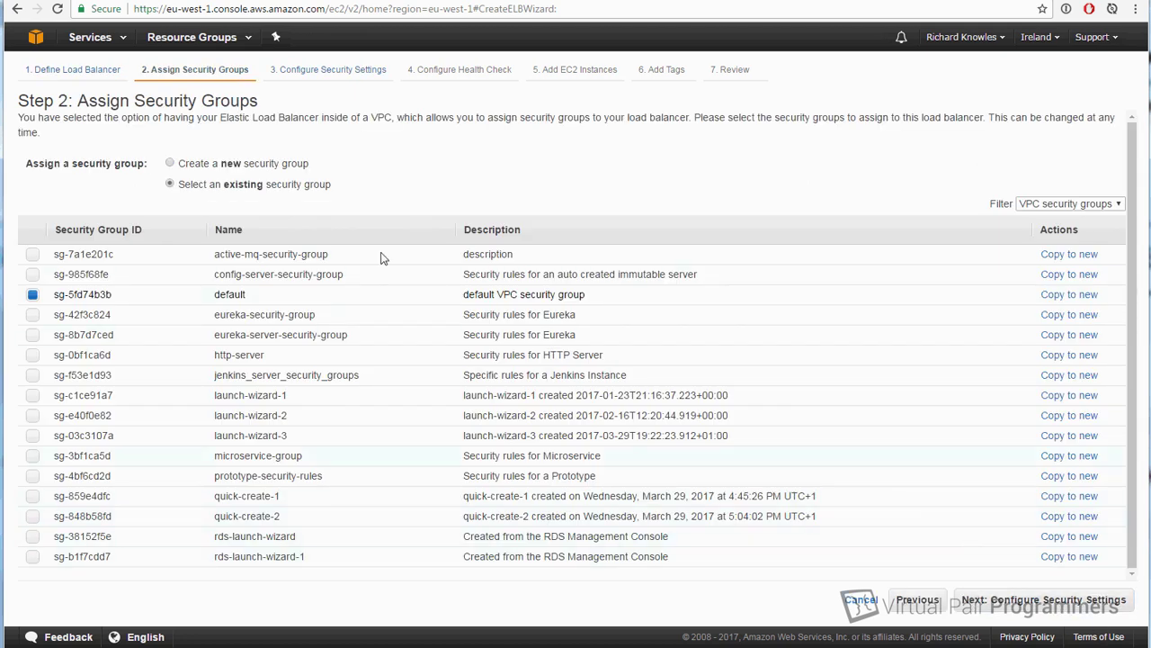
- Assign a new security group to the load balancer and continue to the health check without a secure listener
click(273, 163)
click(1075, 600)
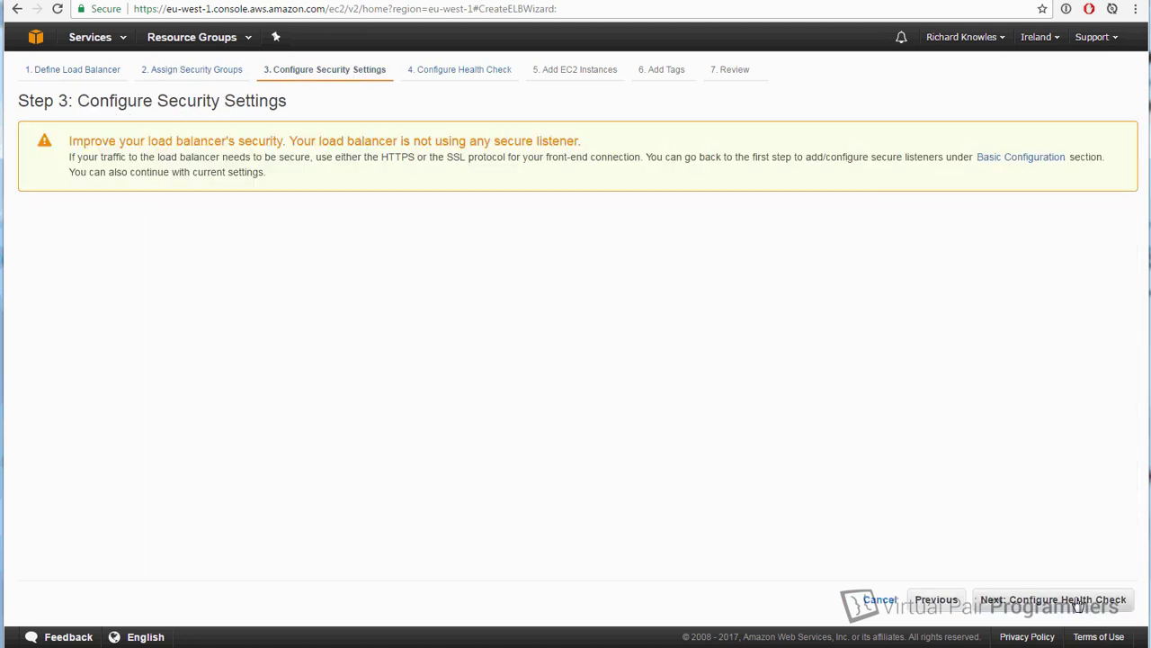
click(1079, 602)
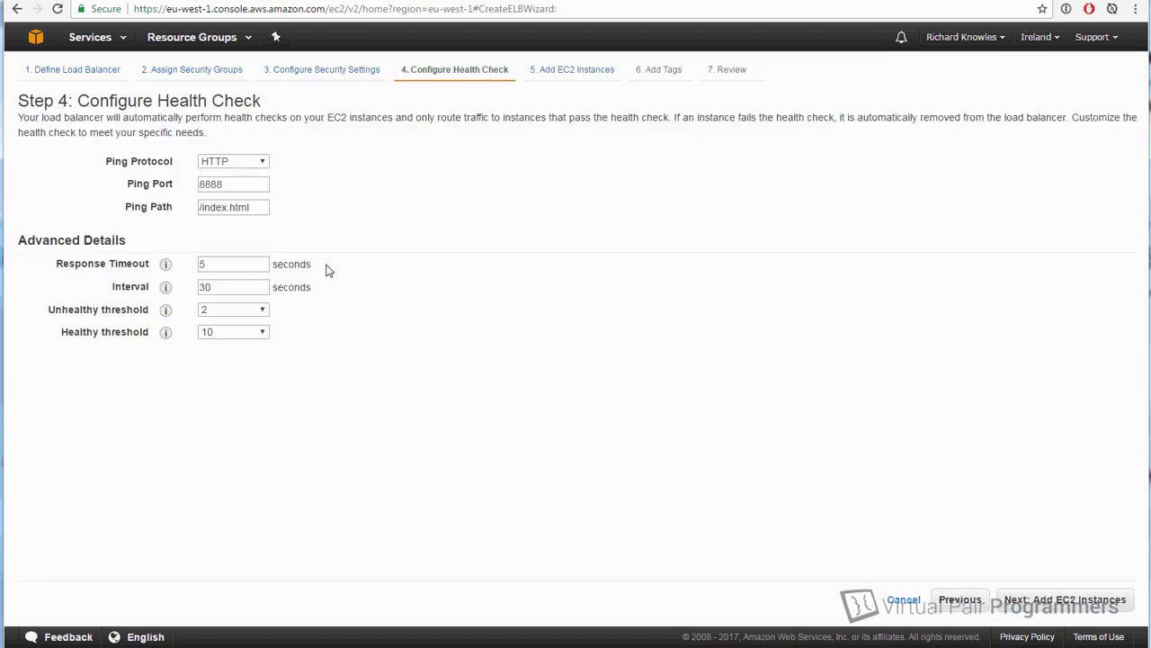
- Set the health check's healthy threshold to 2 and create the load balancer without adding instances or tags
click(219, 334)
click(224, 347)
click(1077, 604)
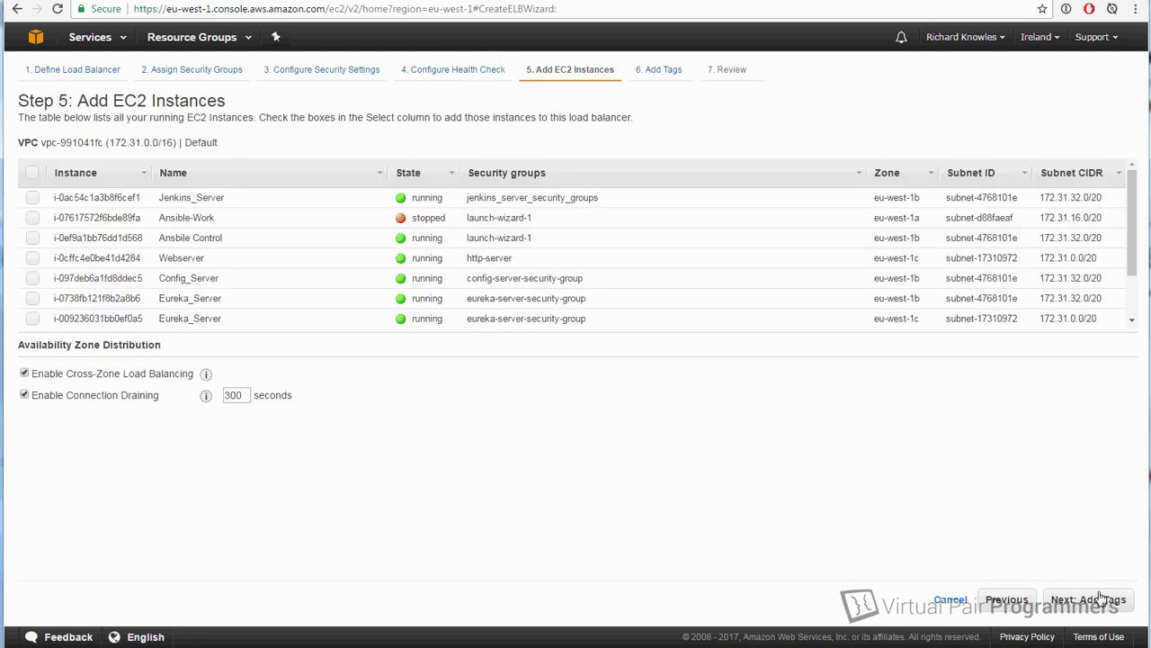
click(1088, 600)
click(1085, 600)
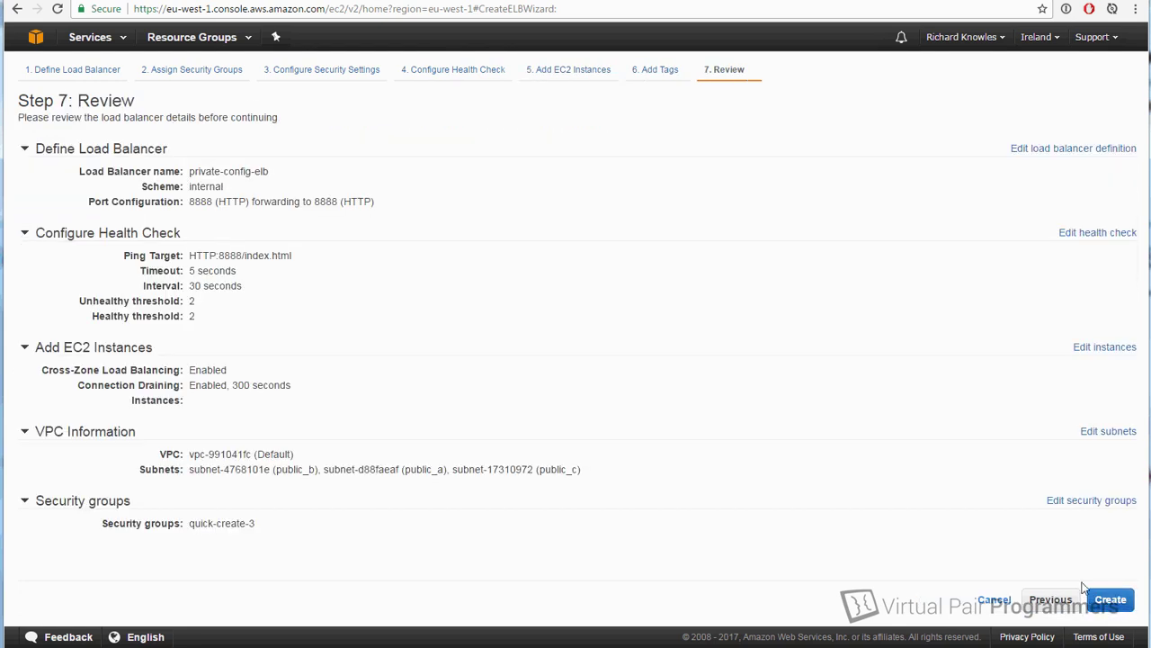
click(1111, 601)
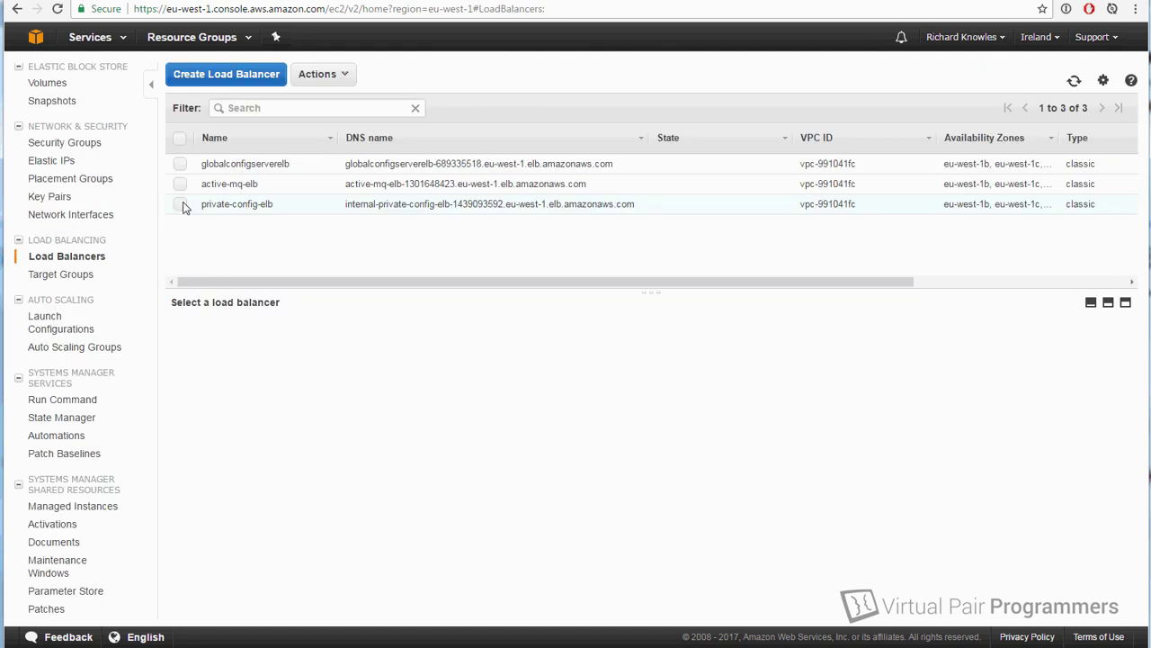
- Check private-config-elb's internal DNS name and delete that load balancer
click(180, 204)
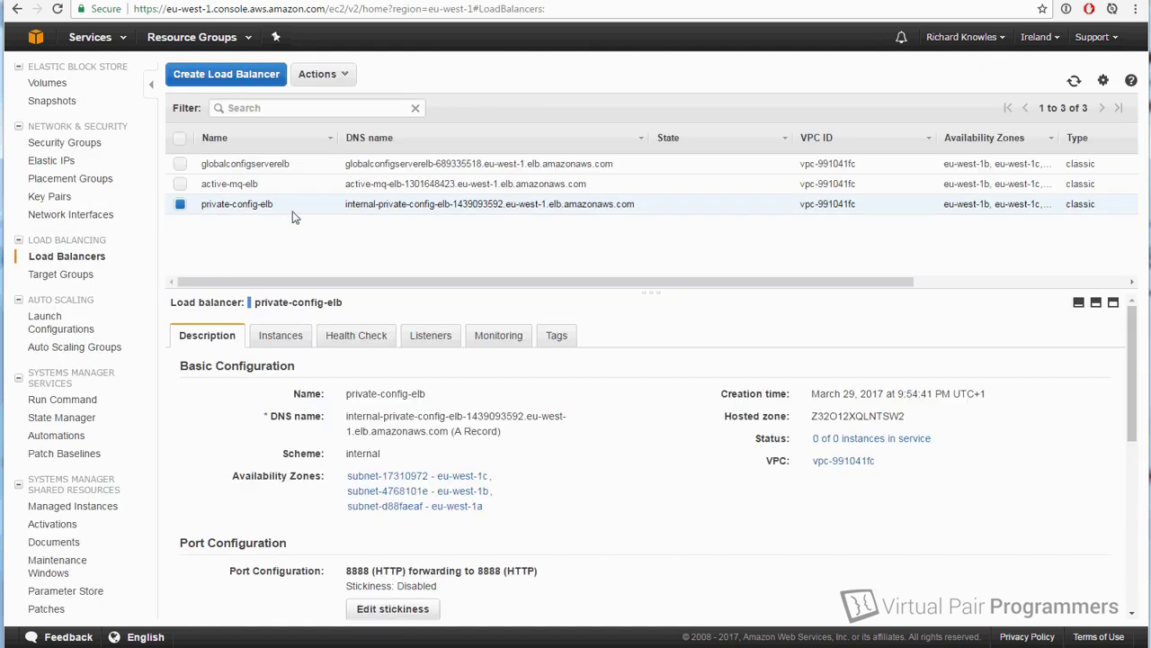
double_click(349, 204)
drag(402, 200, 651, 198)
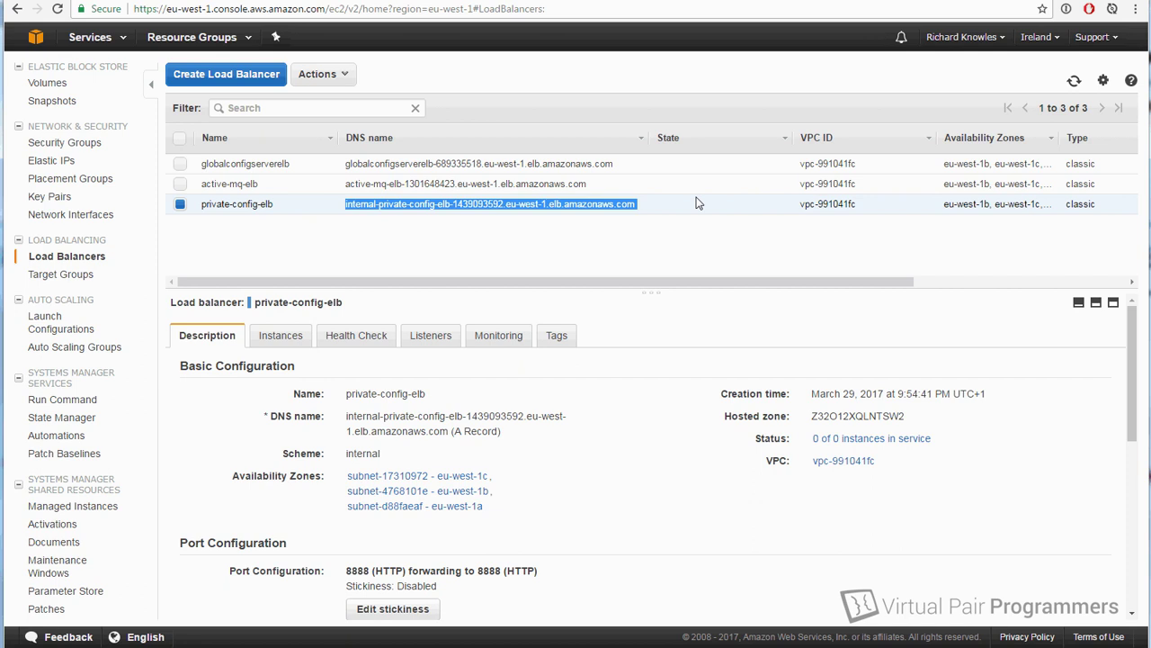
click(325, 76)
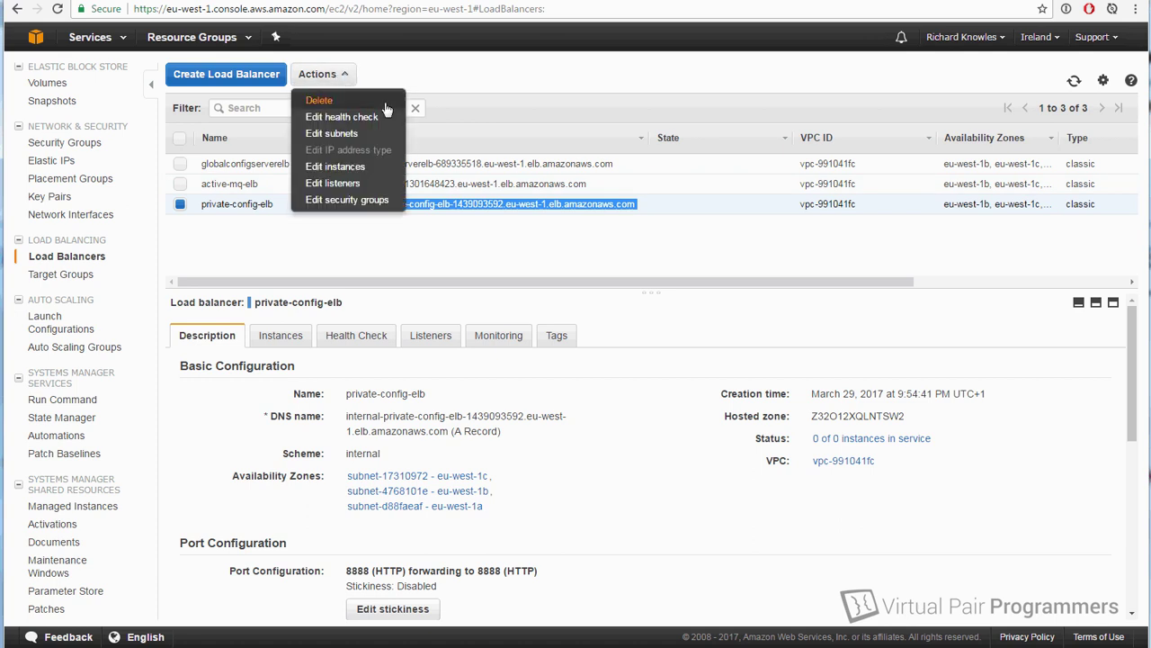
click(386, 105)
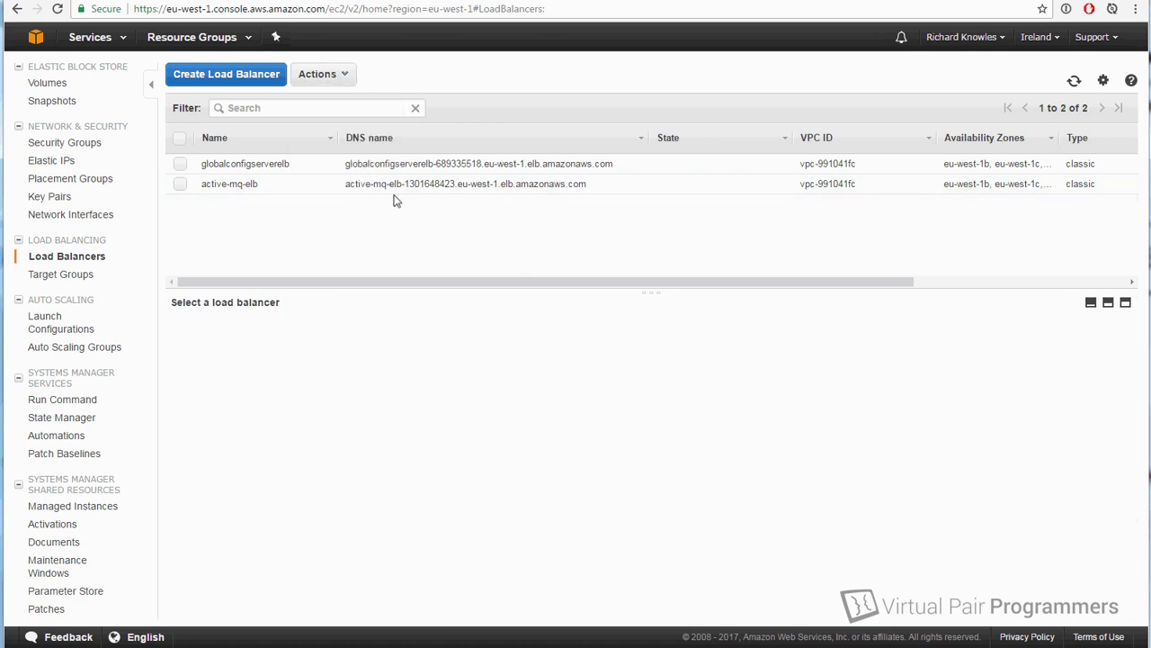
- Return to the EC2 running instances list and inspect the two Eureka_Server instances
scroll(127, 163, up, 3)
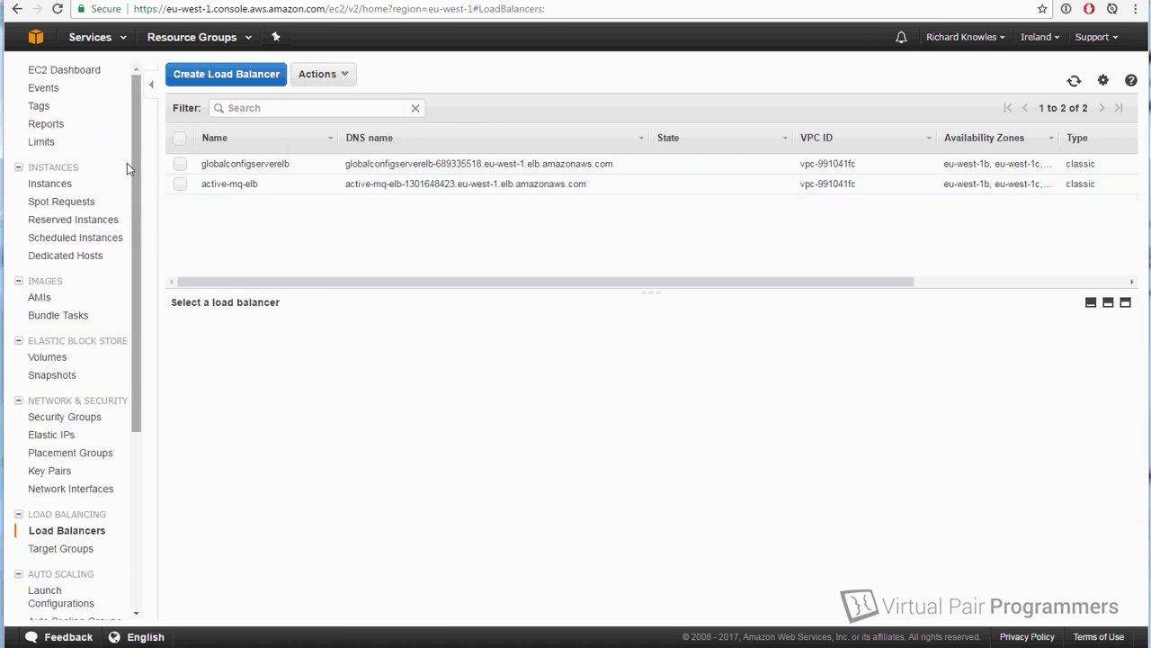
click(58, 72)
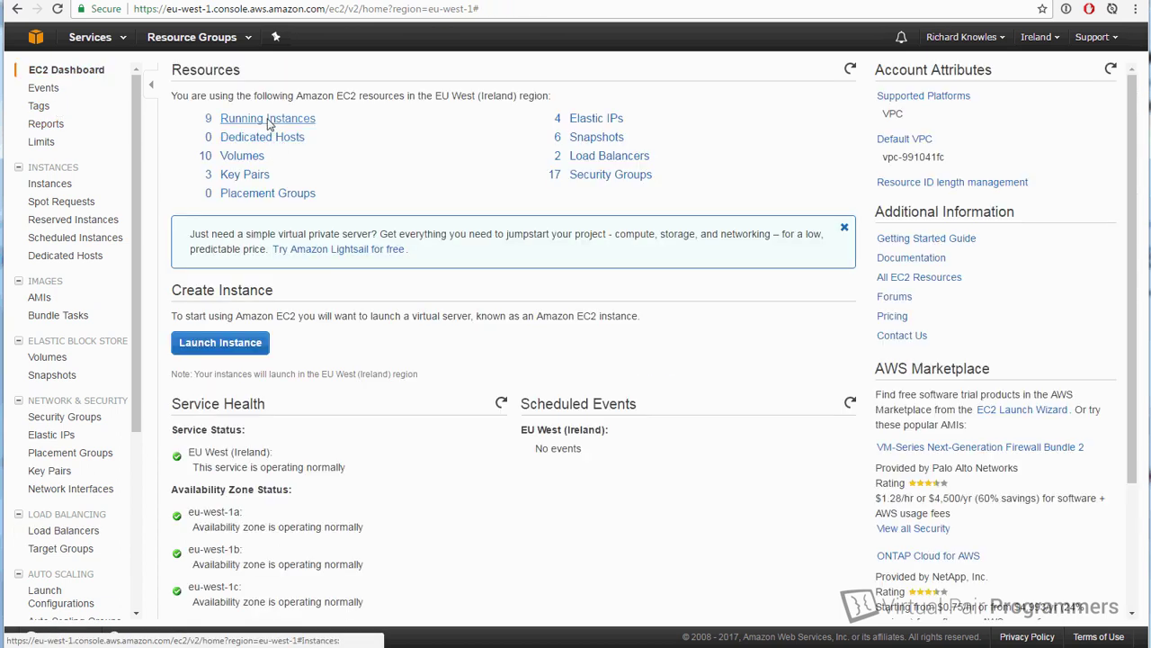
click(269, 120)
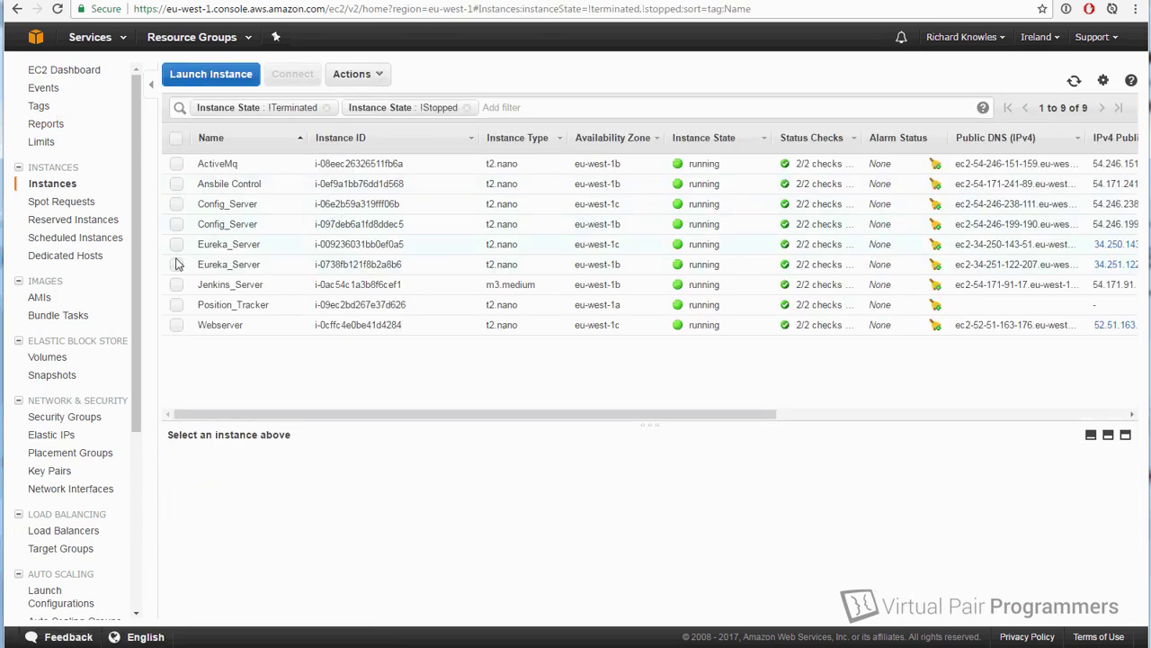
click(176, 244)
click(176, 263)
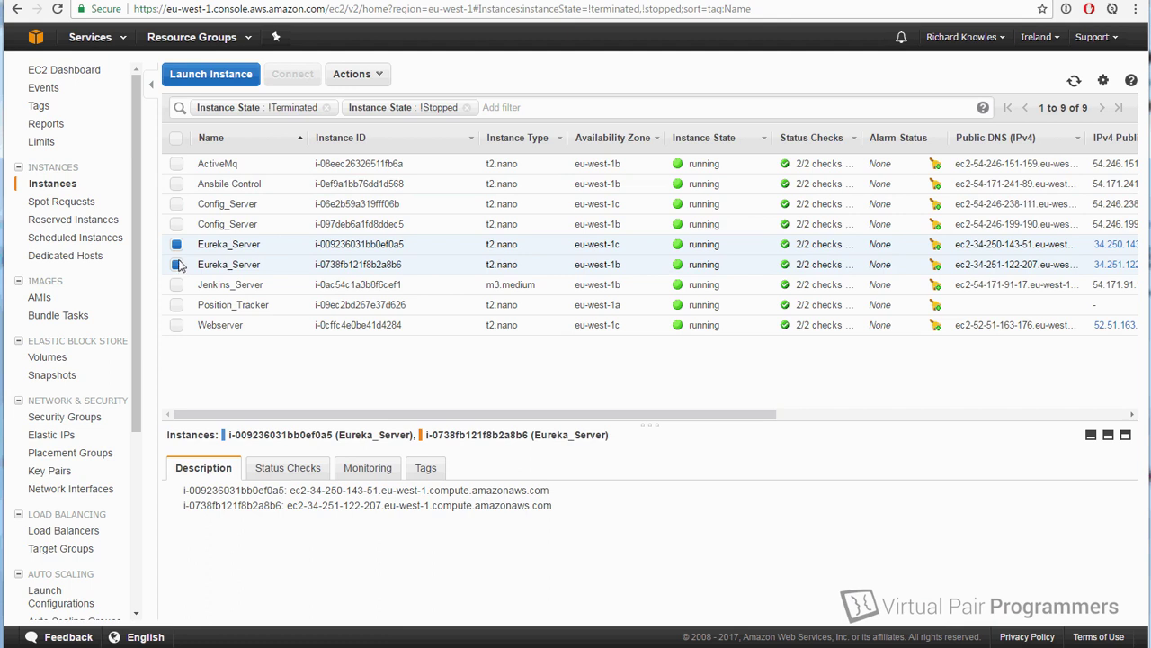
click(177, 264)
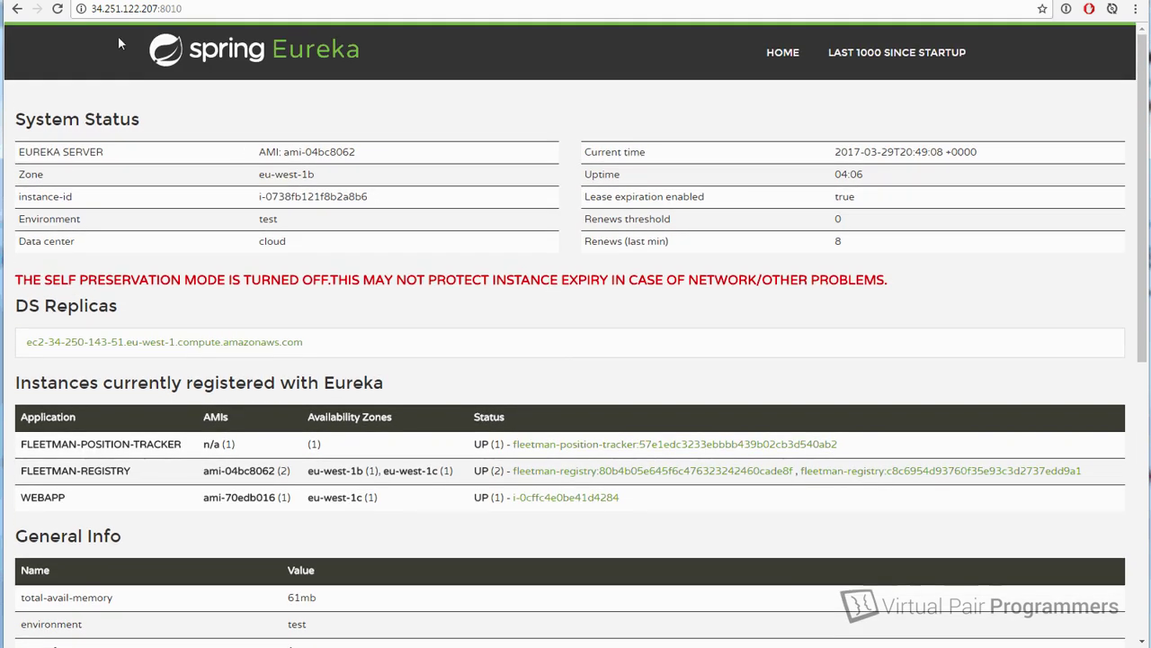
- Reload the Eureka dashboard at 34.251.122.207:8010 and review its registered instances and general info
click(56, 8)
click(57, 8)
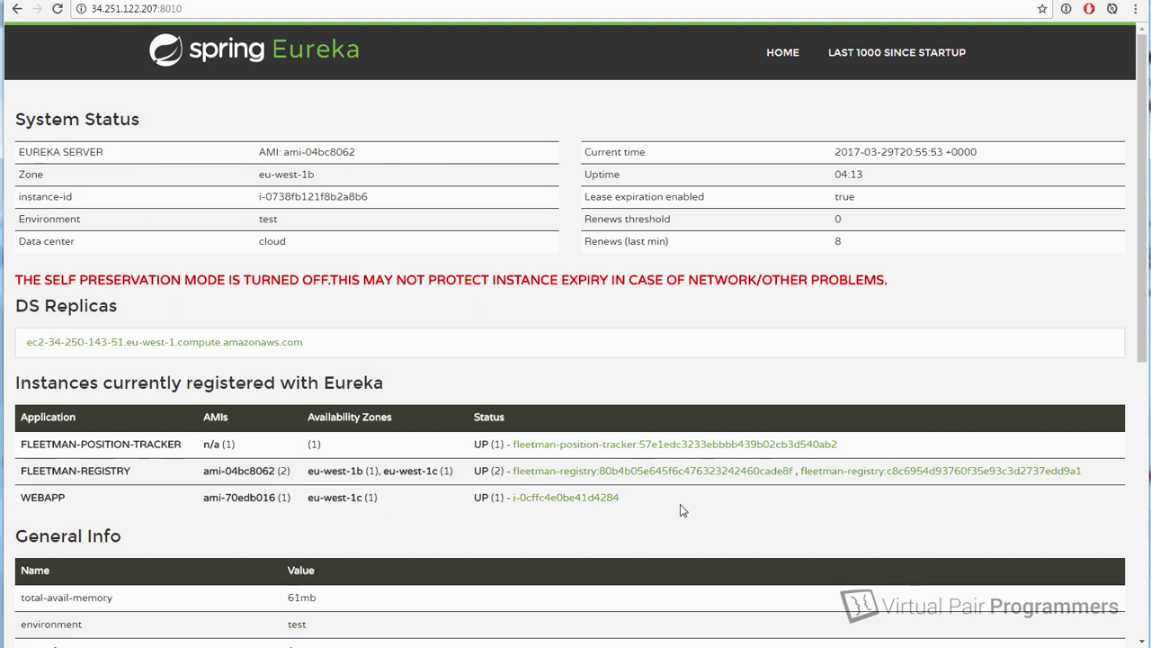
scroll(682, 511, down, 6)
scroll(681, 511, up, 6)
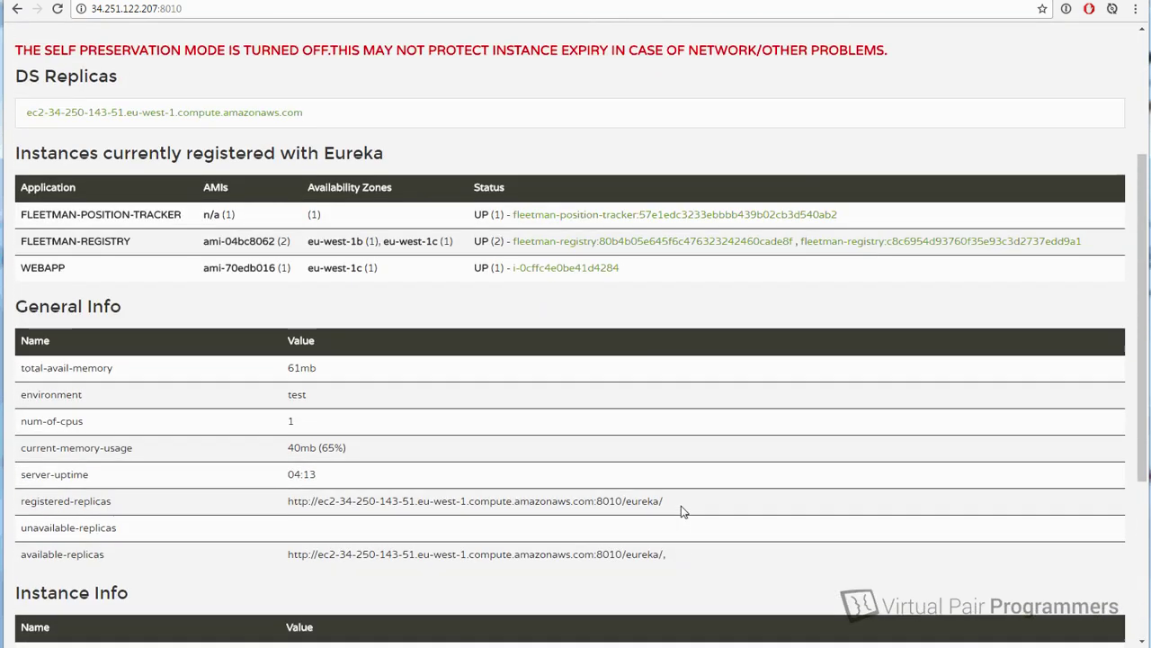
- Read the Stack Overflow question "Securing Eureka in Spring cloud" and its answer's basic security and defaultZone configuration
key(ctrl+Tab)
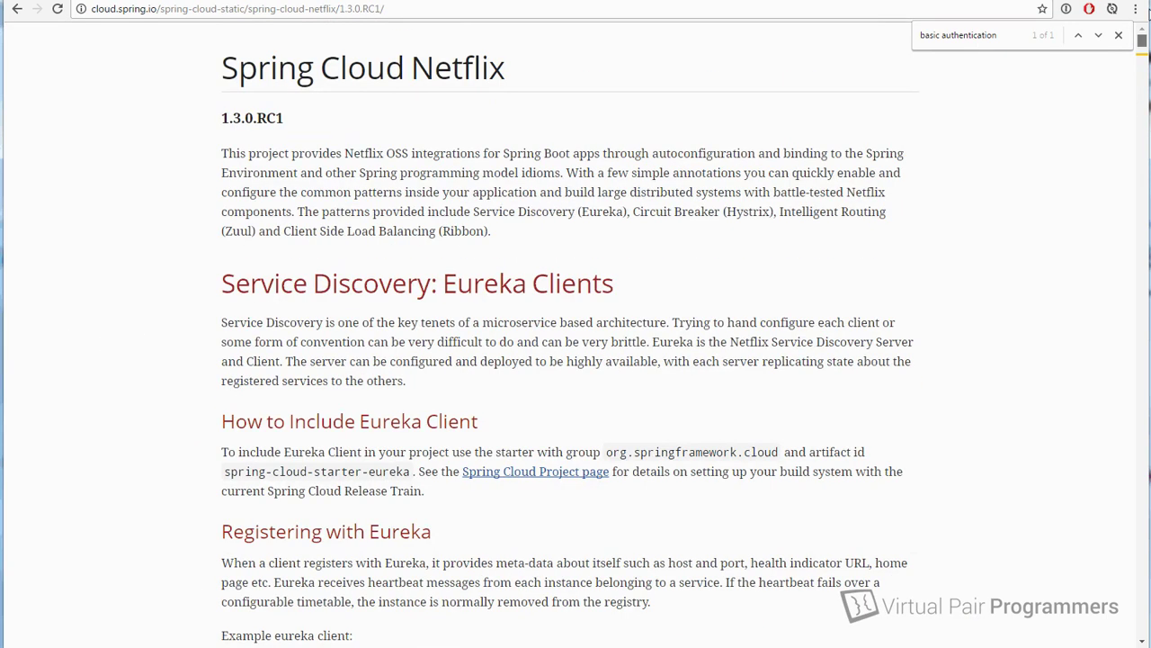
click(1011, 3)
key(ctrl+Tab)
key(ctrl+plus)
key(ctrl+plus)
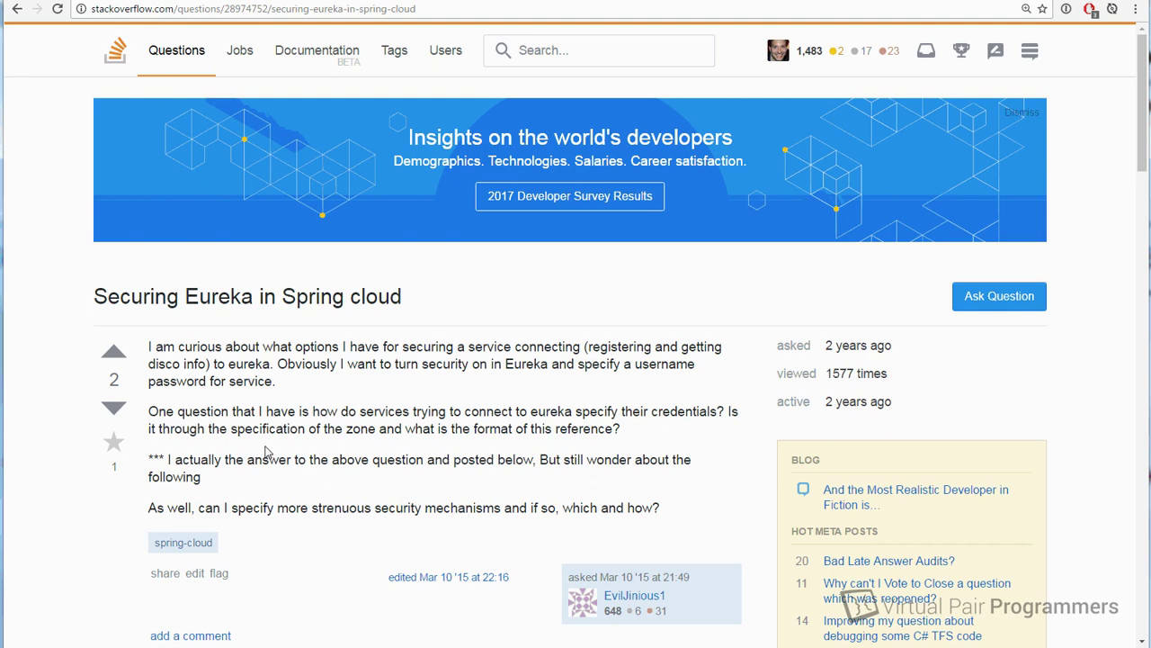
scroll(259, 441, down, 2)
scroll(259, 441, down, 5)
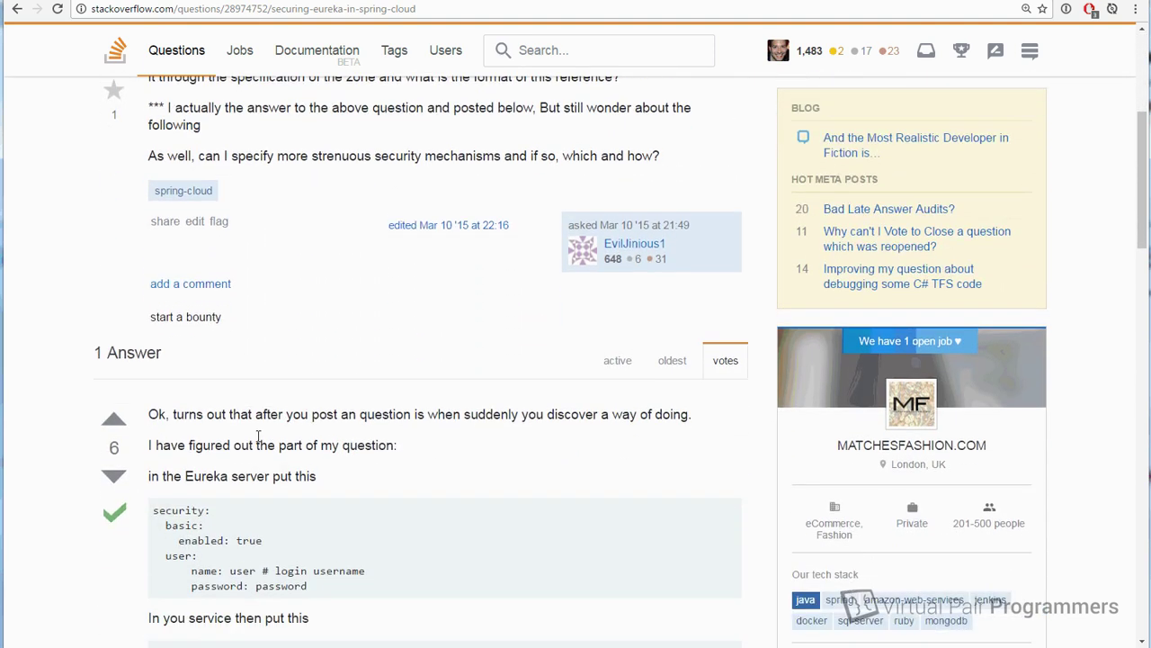
scroll(306, 360, down, 3)
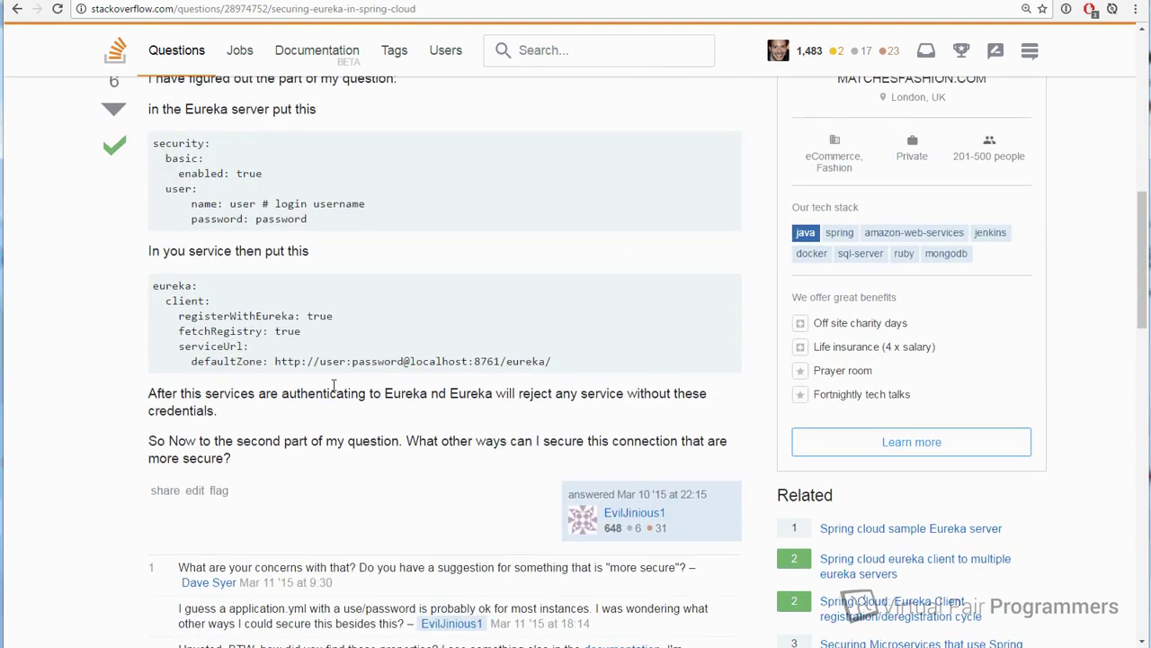
scroll(477, 275, up, 3)
scroll(543, 394, down, 3)
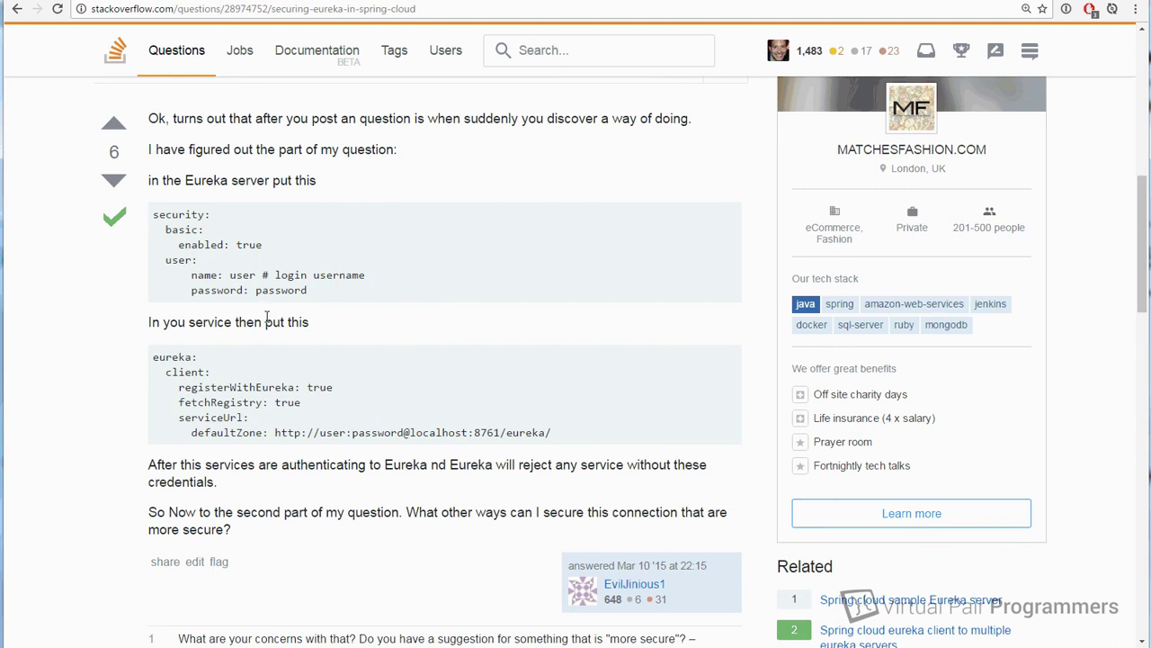
scroll(273, 391, down, 1)
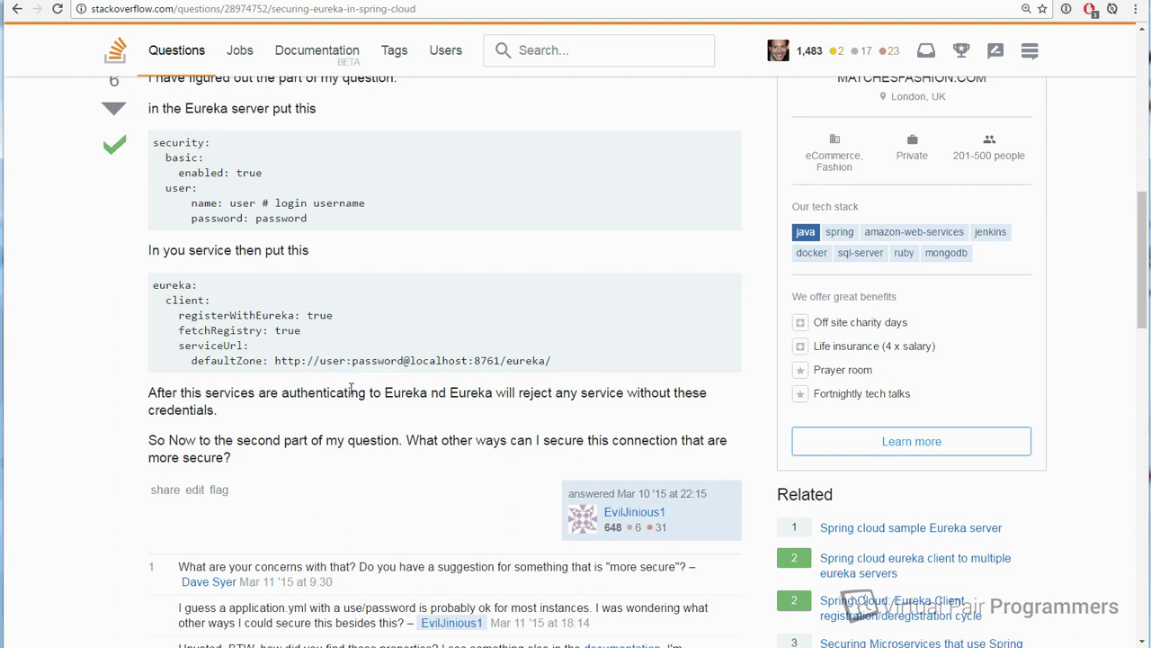
scroll(433, 501, up, 1)
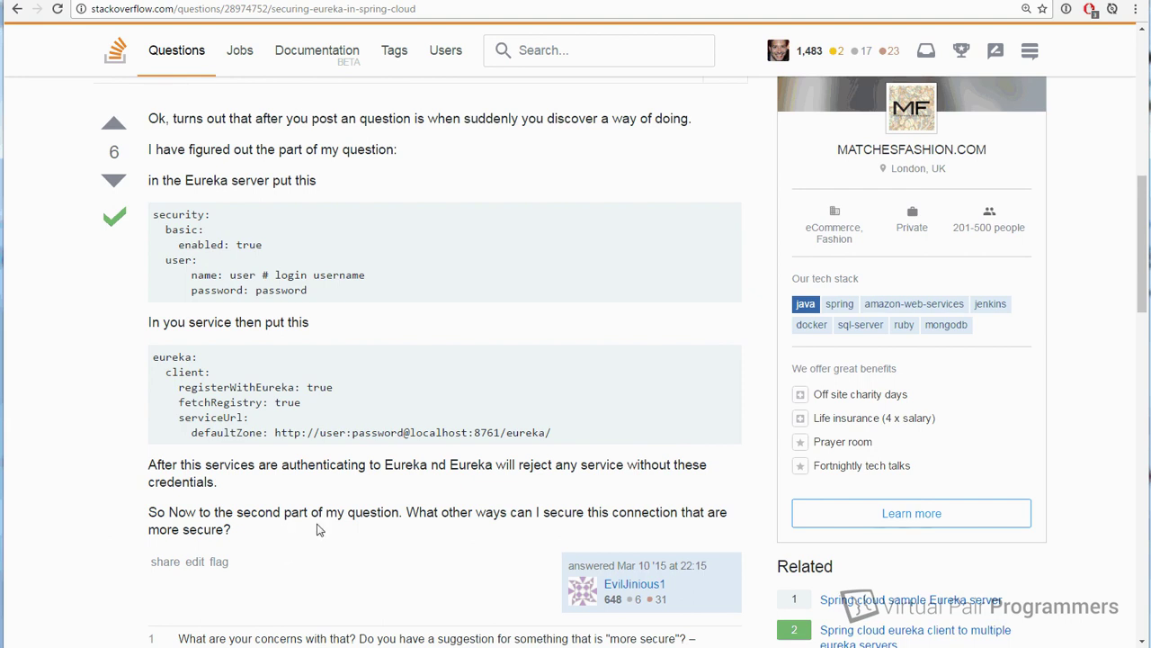
- Read the comments under the accepted Stack Overflow answer about more secure connections, and return to its configuration snippets
scroll(322, 530, down, 1)
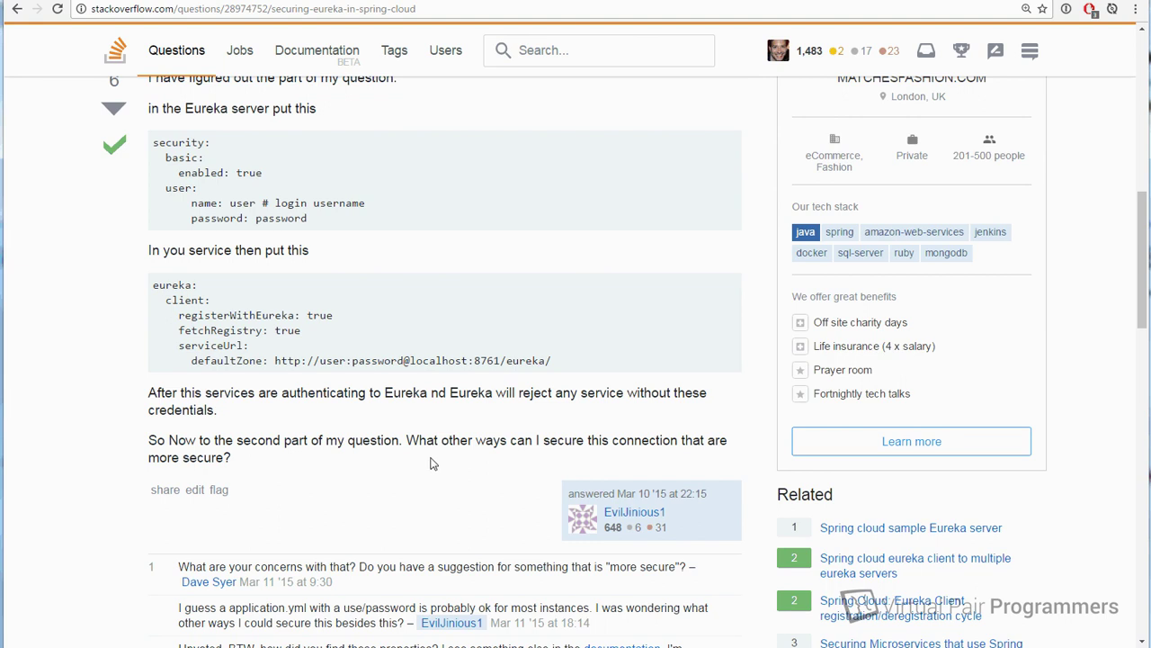
scroll(430, 463, down, 2)
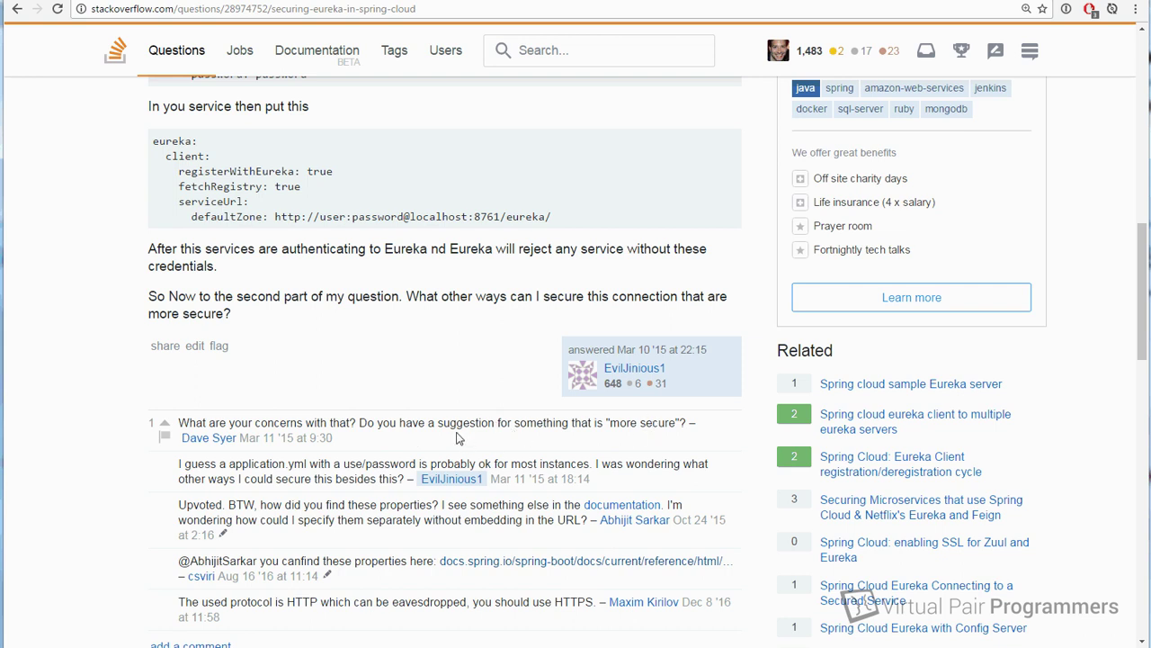
scroll(446, 450, up, 4)
scroll(329, 350, down, 1)
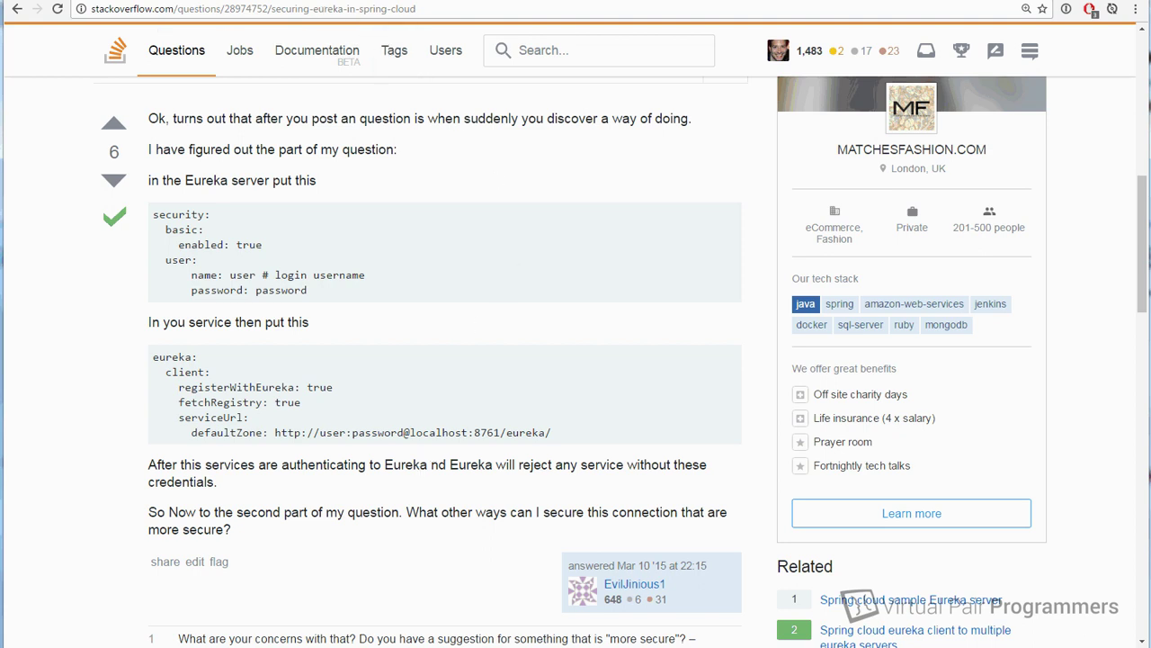
- Switch back to the EC2 instances list and change the selection from Eureka_Server to Position_Tracker
key(ctrl+Tab)
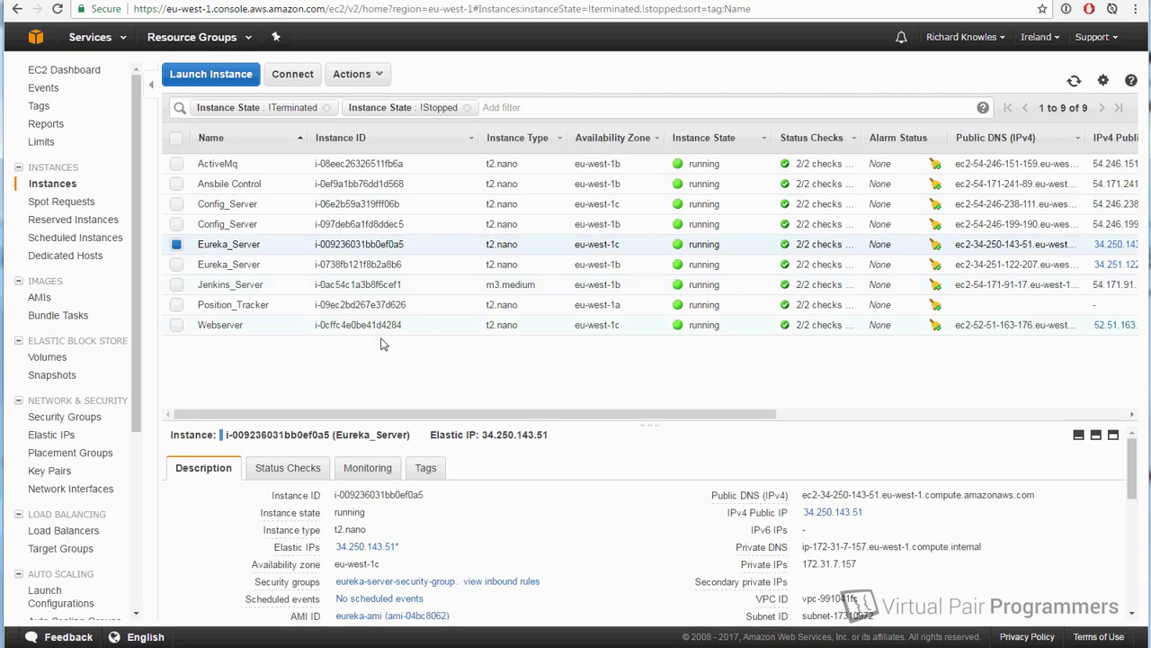
click(176, 305)
click(176, 243)
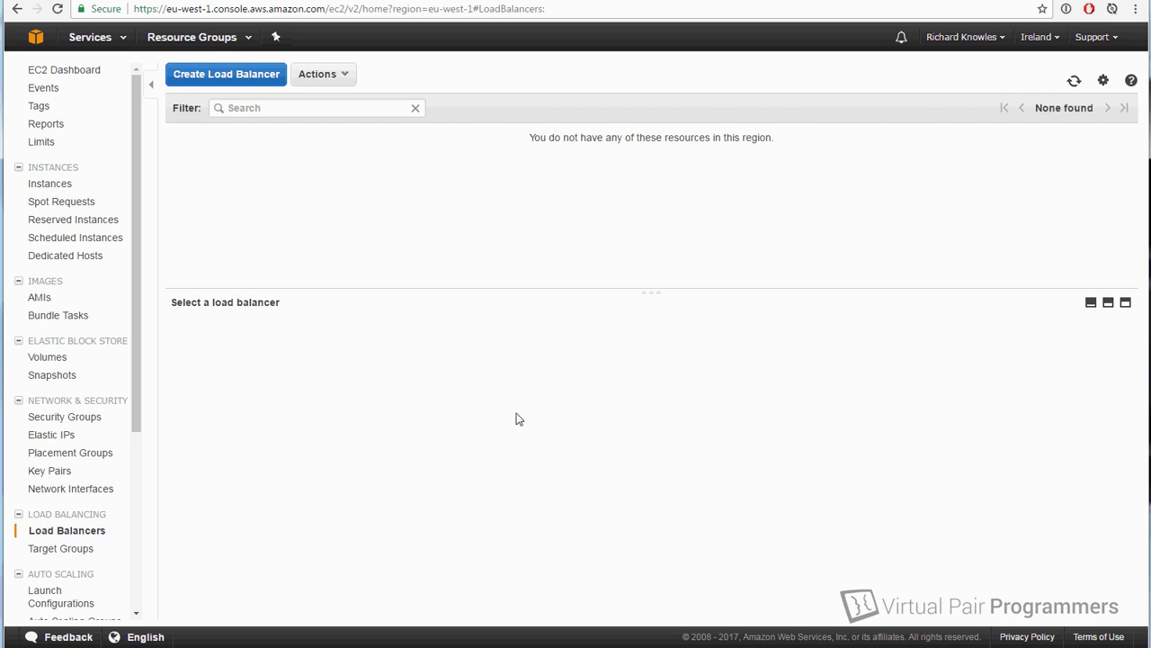
- Open the VPC service's NAT gateways and delete the NAT gateway nat-0756dc7bea5f27e23
click(45, 45)
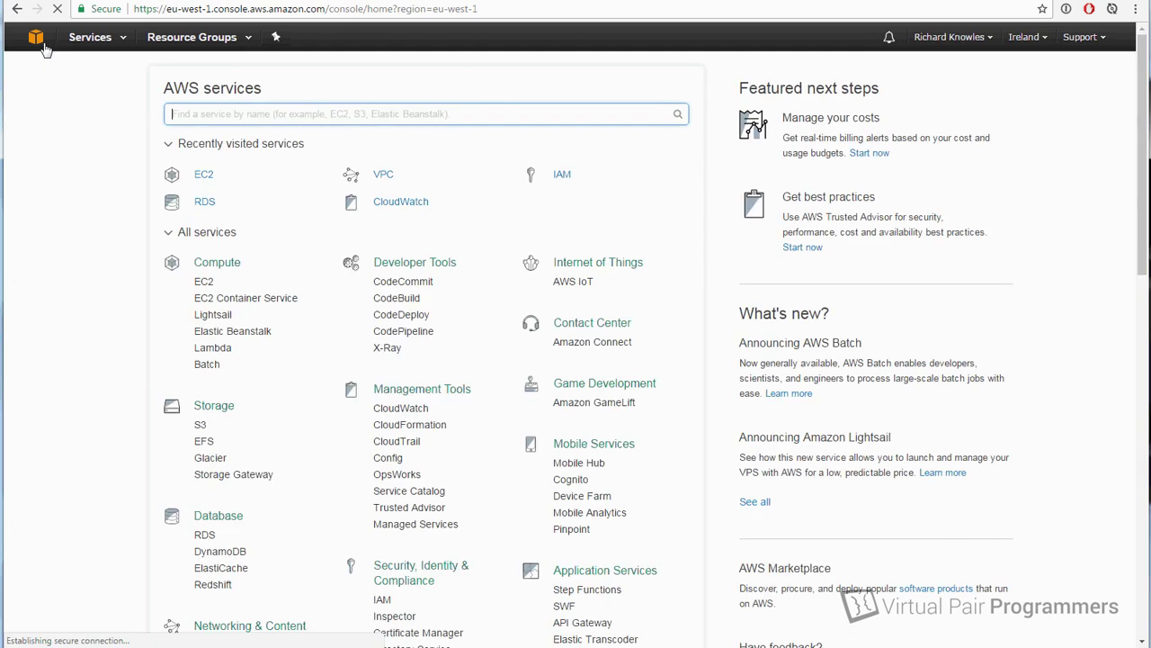
scroll(258, 421, down, 1)
scroll(258, 422, down, 1)
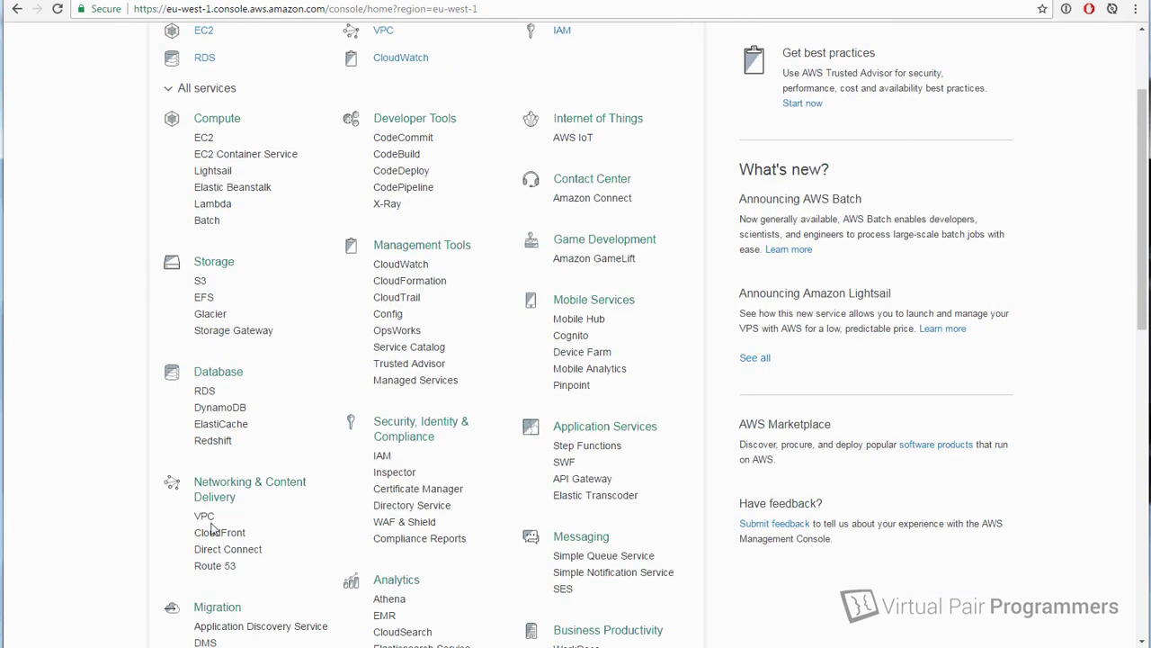
click(209, 521)
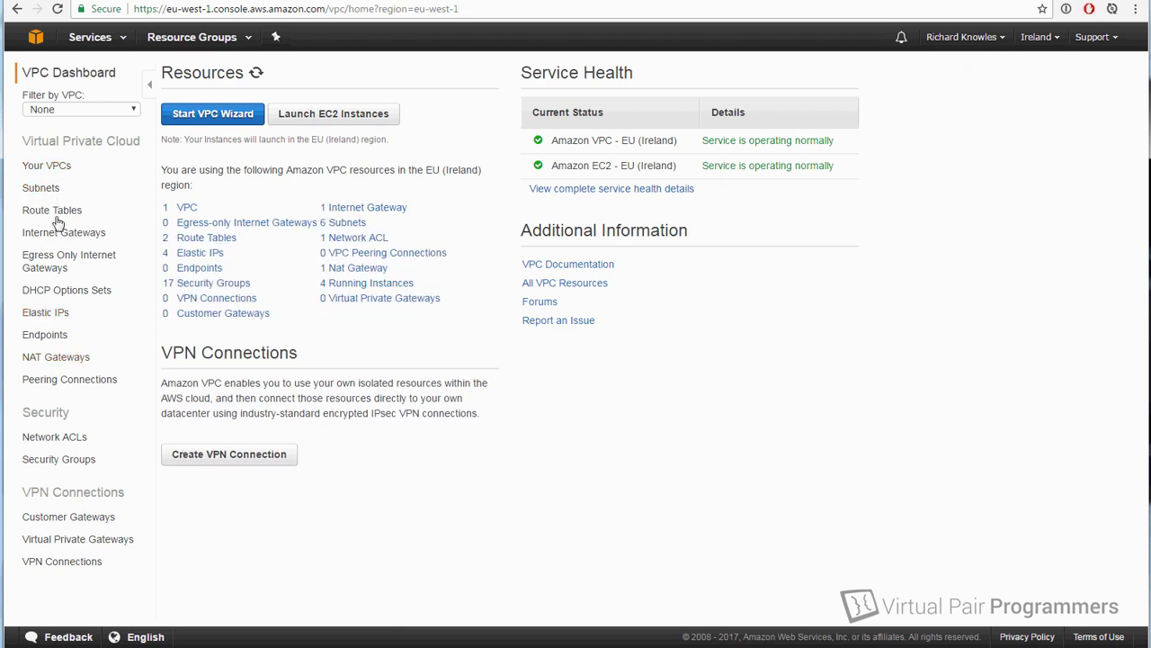
click(54, 360)
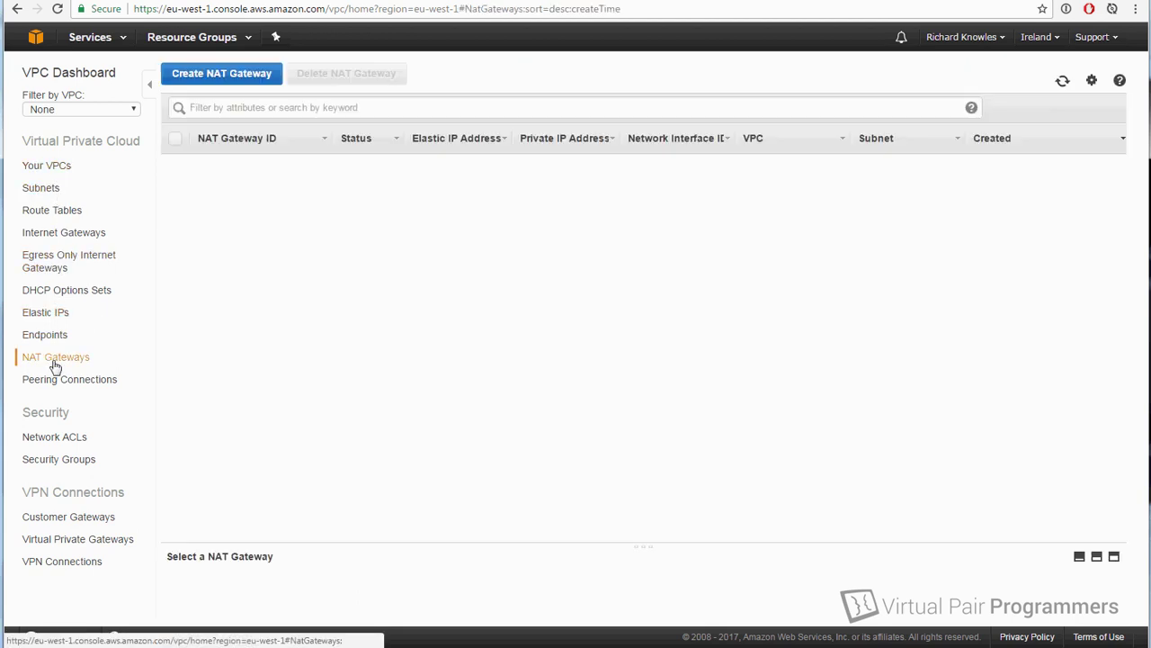
click(175, 163)
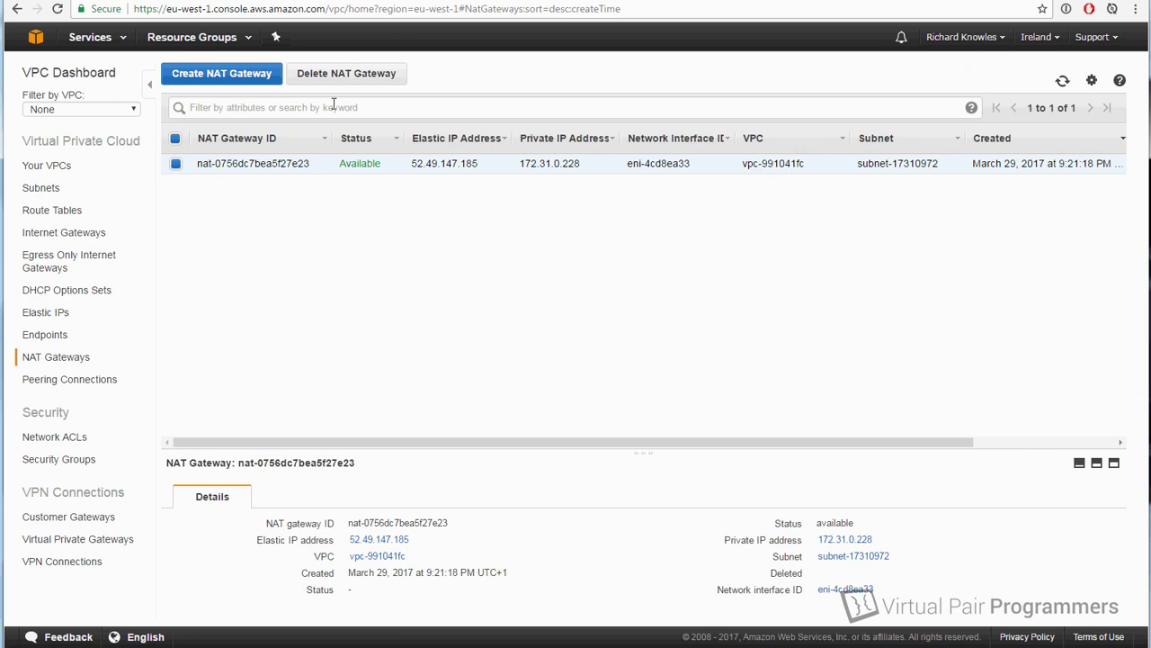
click(358, 78)
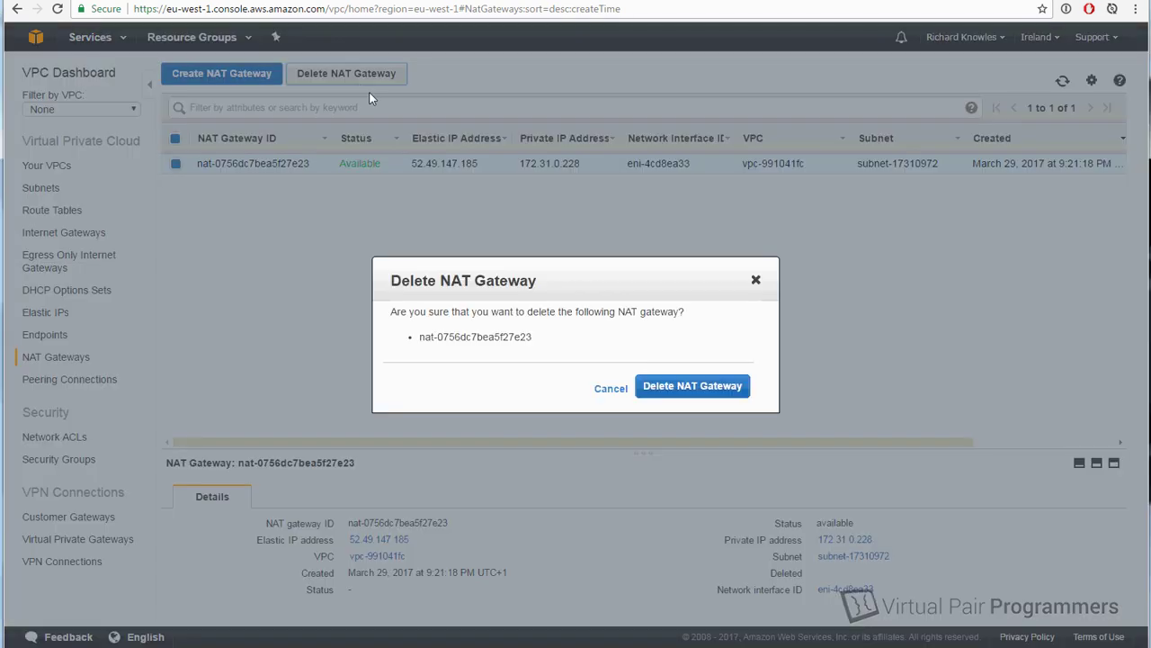
click(670, 389)
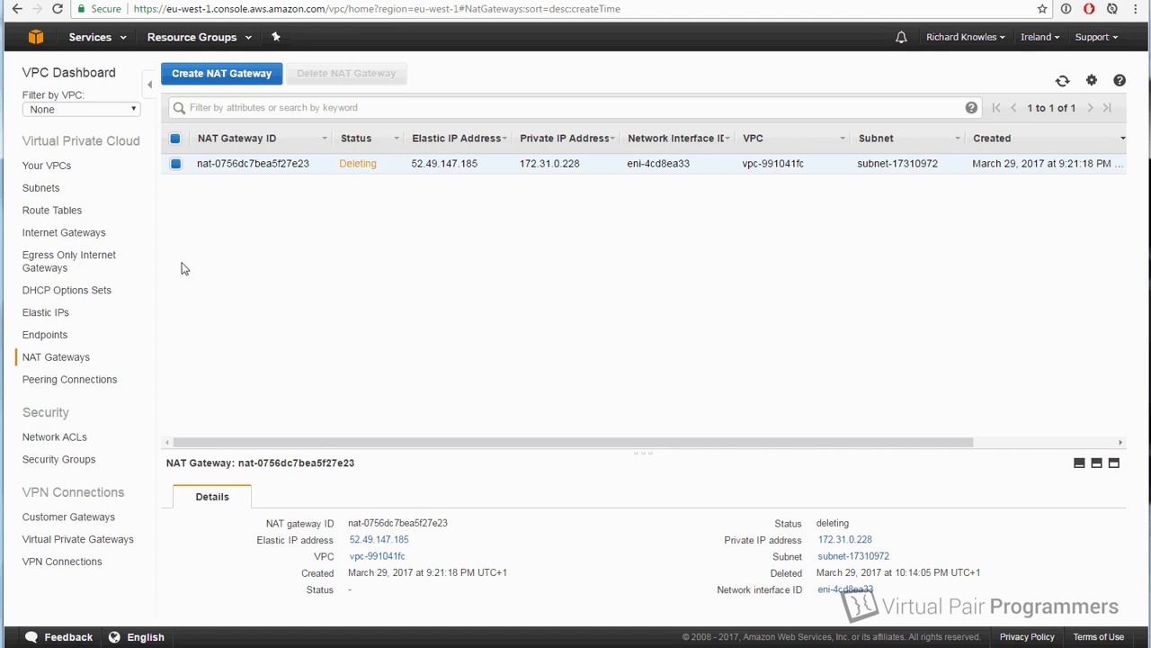
- Open the VPC Elastic IPs and check which actions are available for the address 52.49.147.185
click(46, 313)
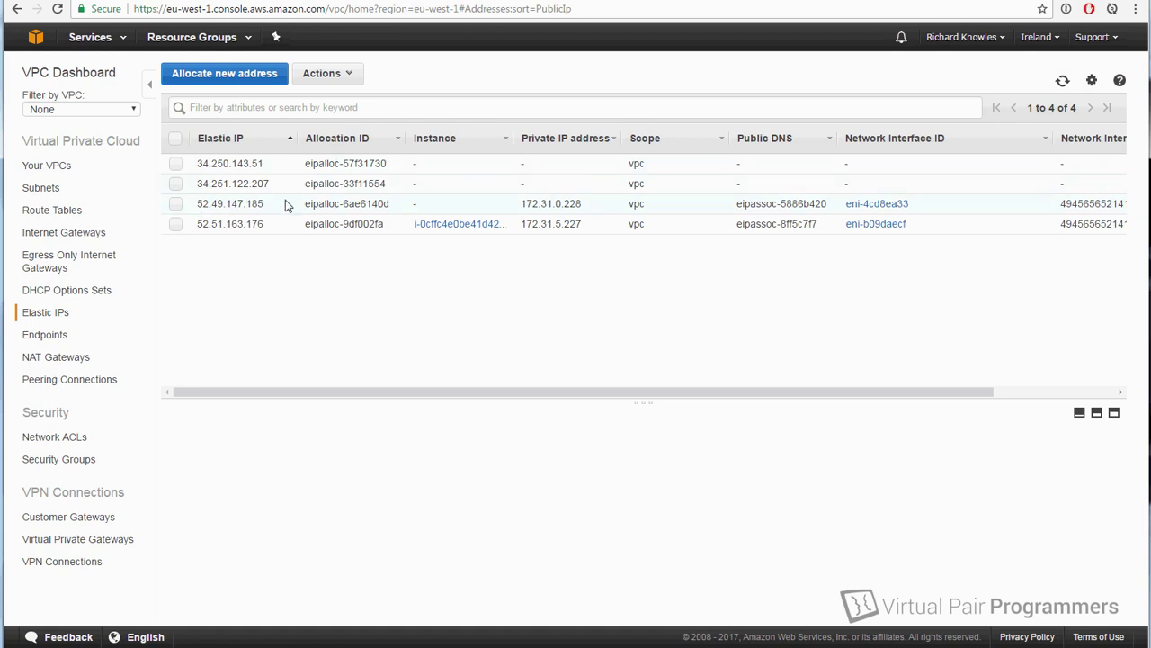
click(177, 203)
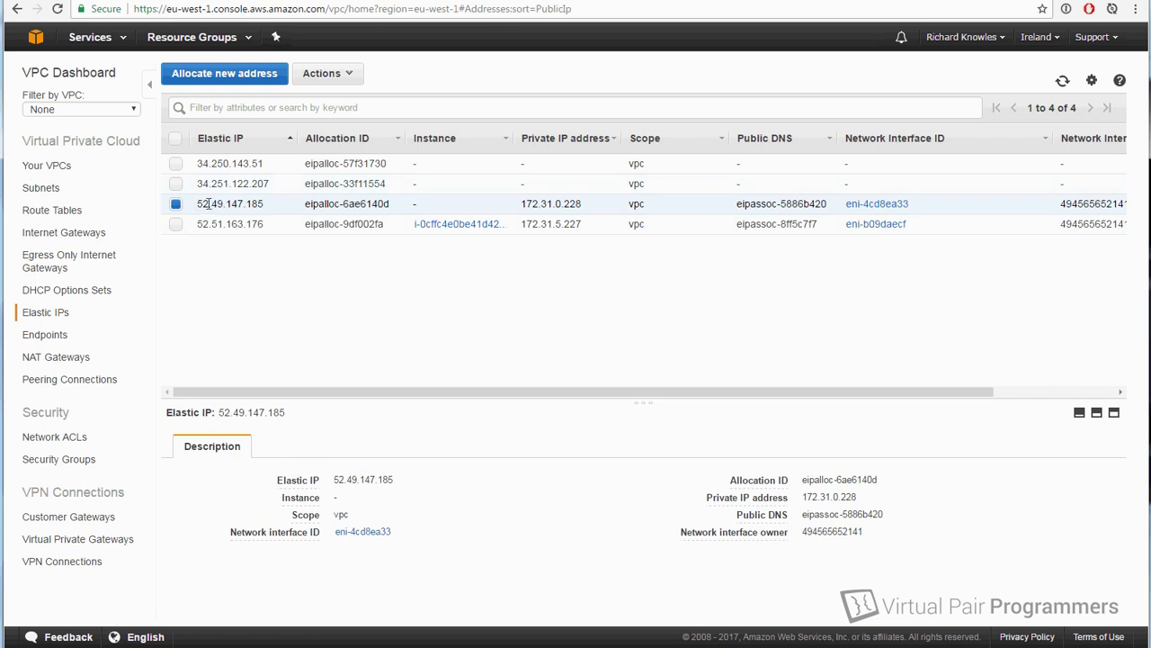
drag(198, 203, 278, 209)
click(350, 76)
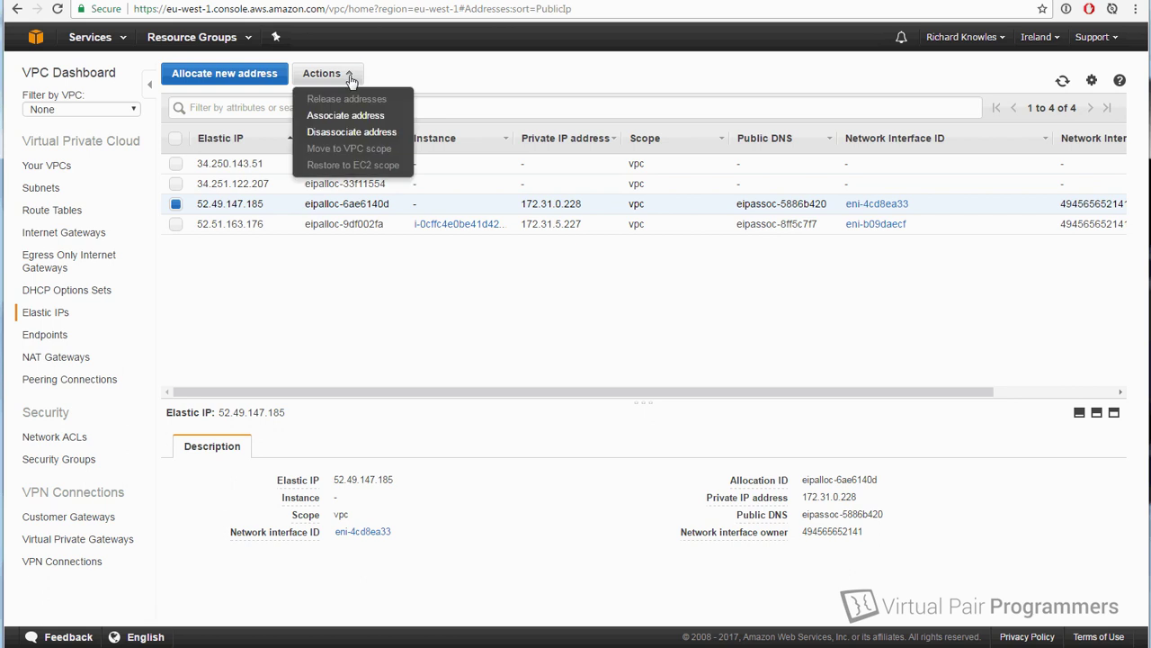
click(355, 76)
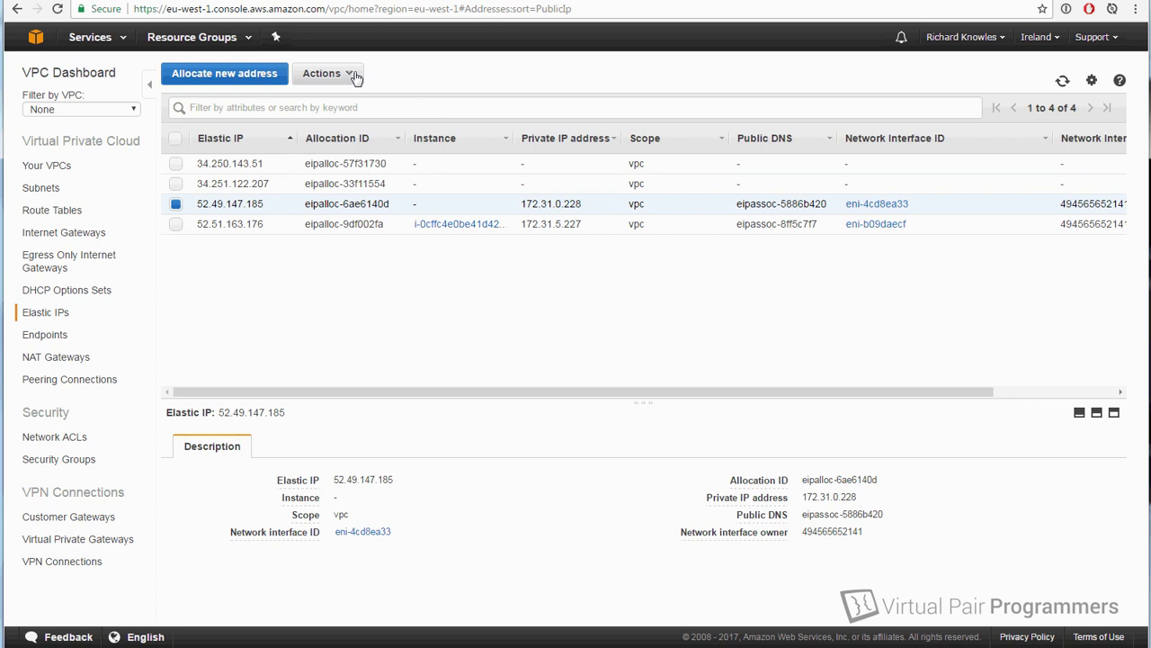
click(176, 204)
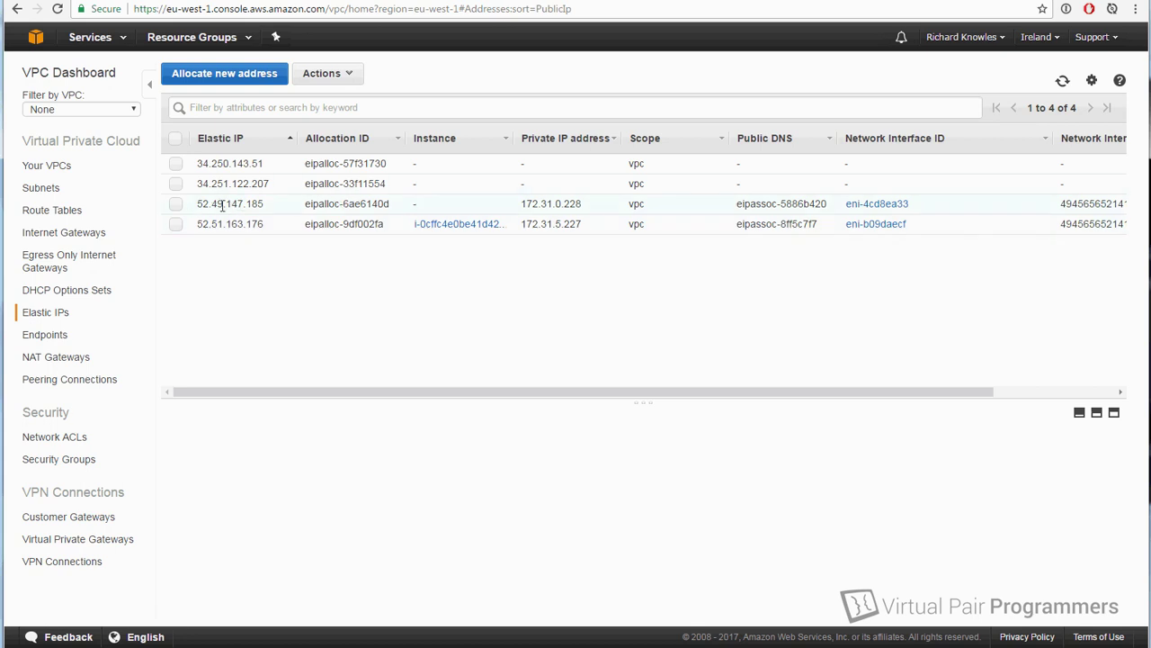
- Refresh the Elastic IP addresses and release the address 52.49.147.185
click(1064, 83)
click(1065, 83)
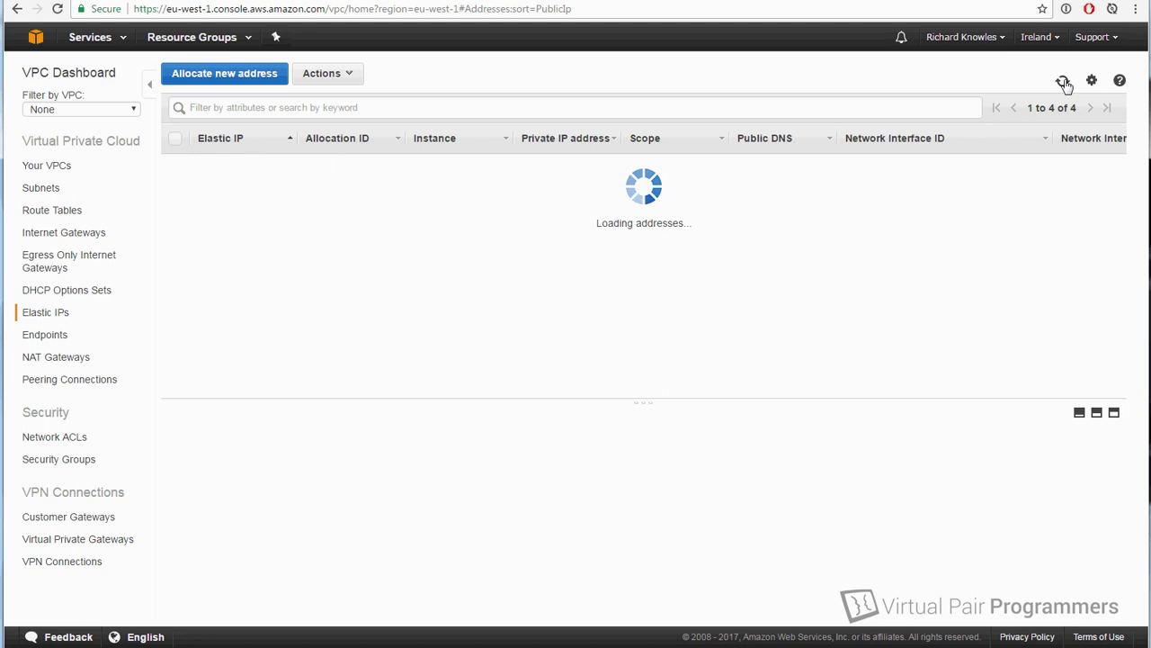
click(350, 75)
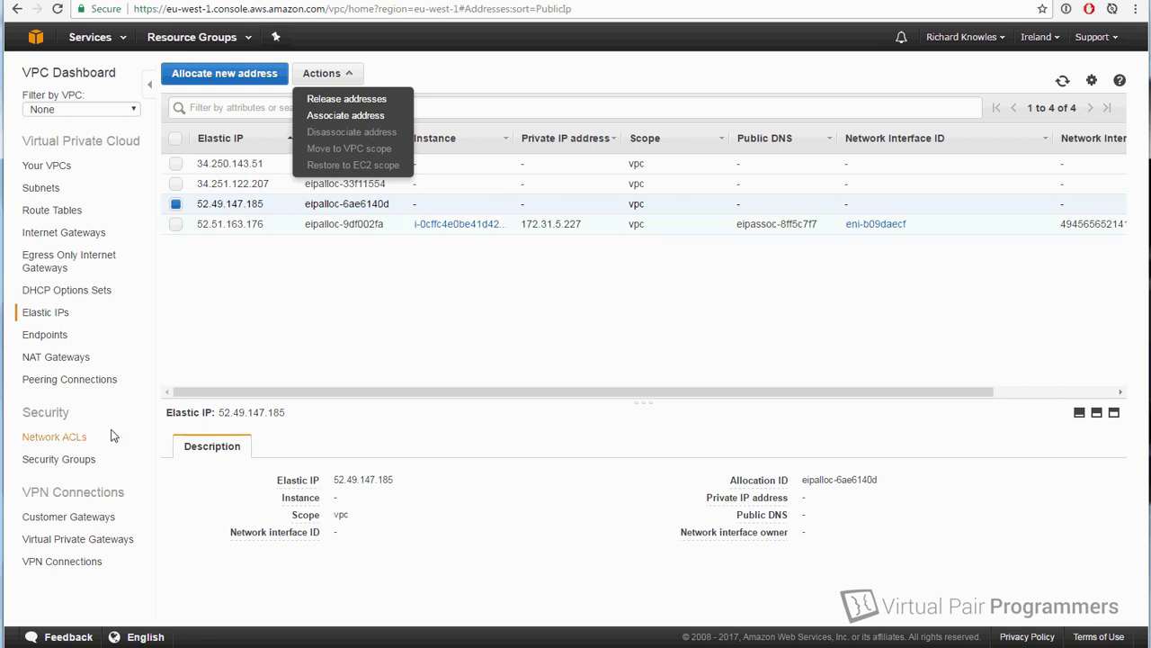
click(369, 100)
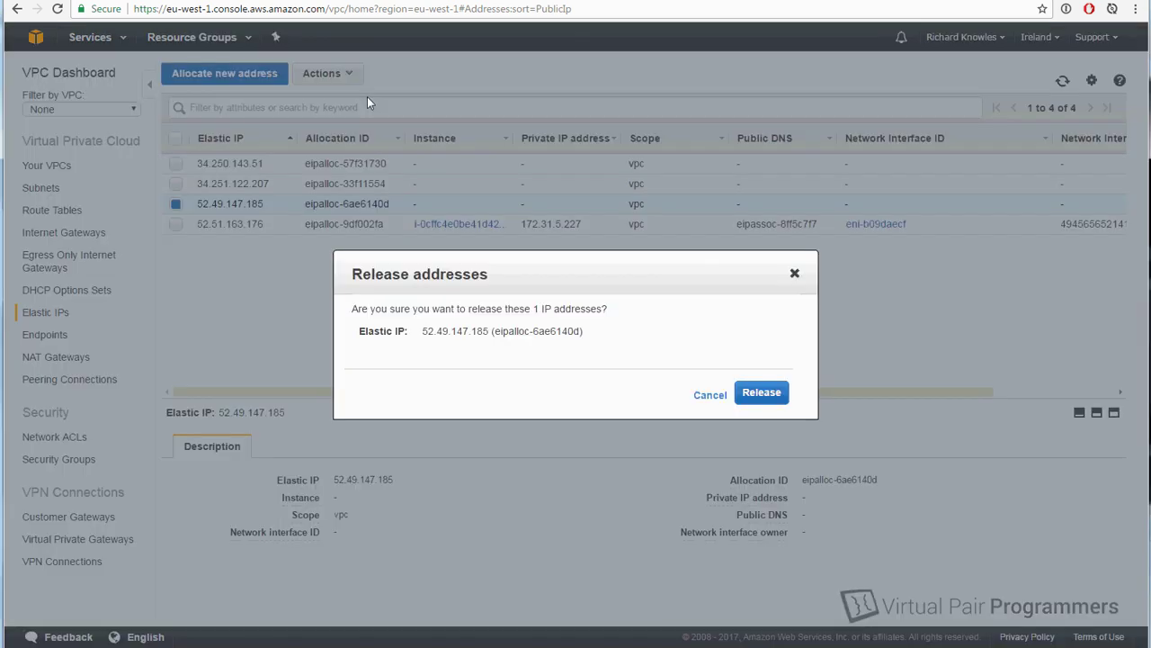
click(758, 394)
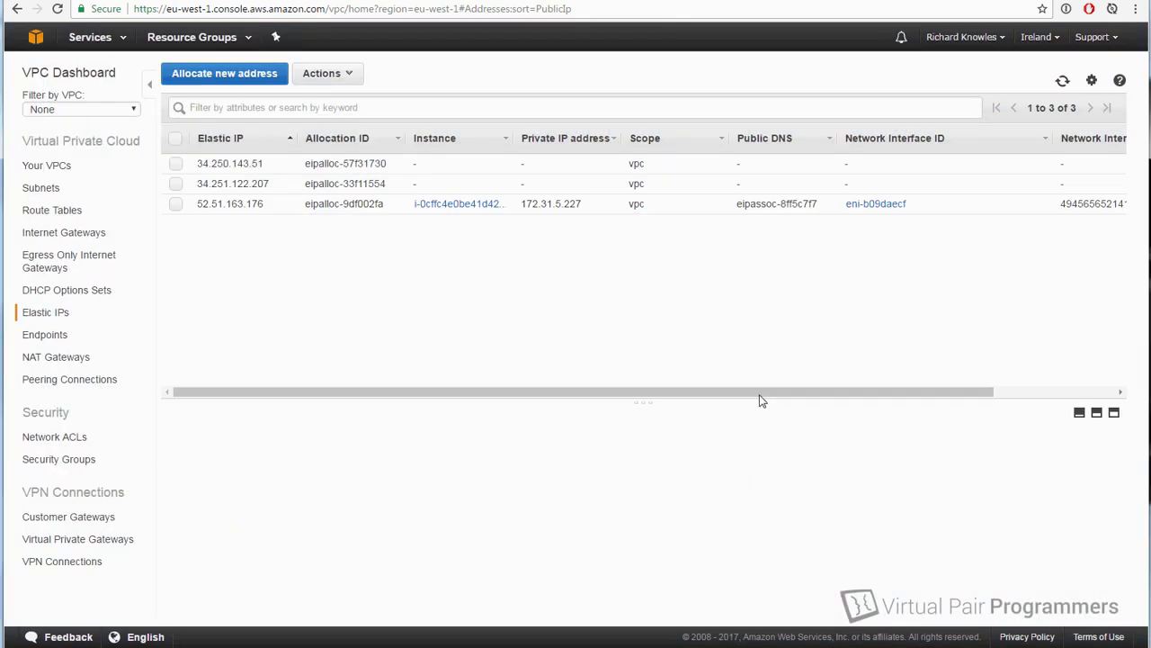